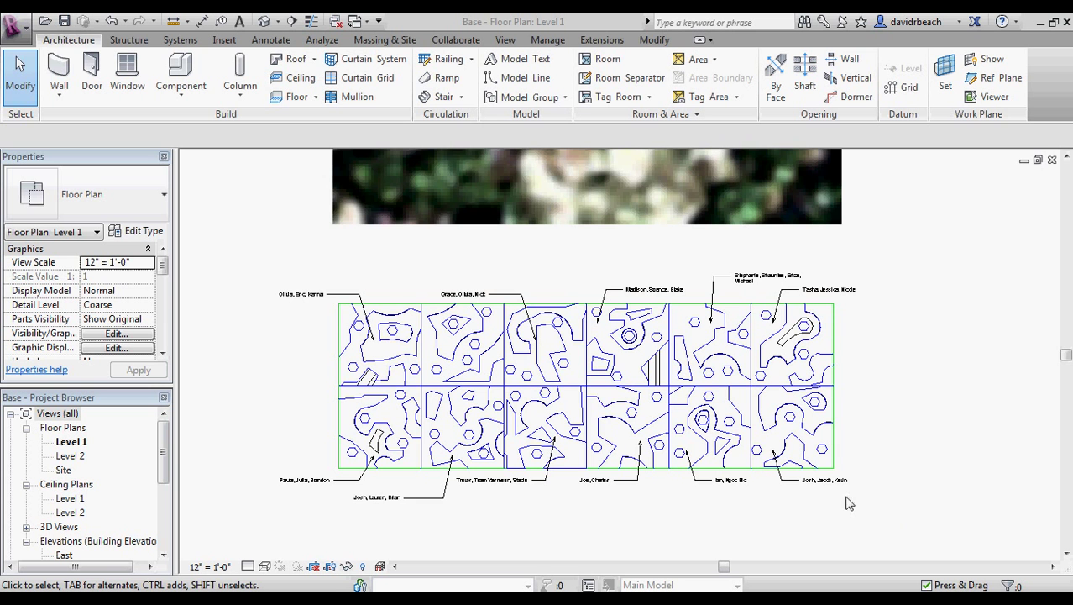
- Examine the layout of the tiled design and its labelled tiles in the Level 1 floor plan
scroll(899, 495, up, 4)
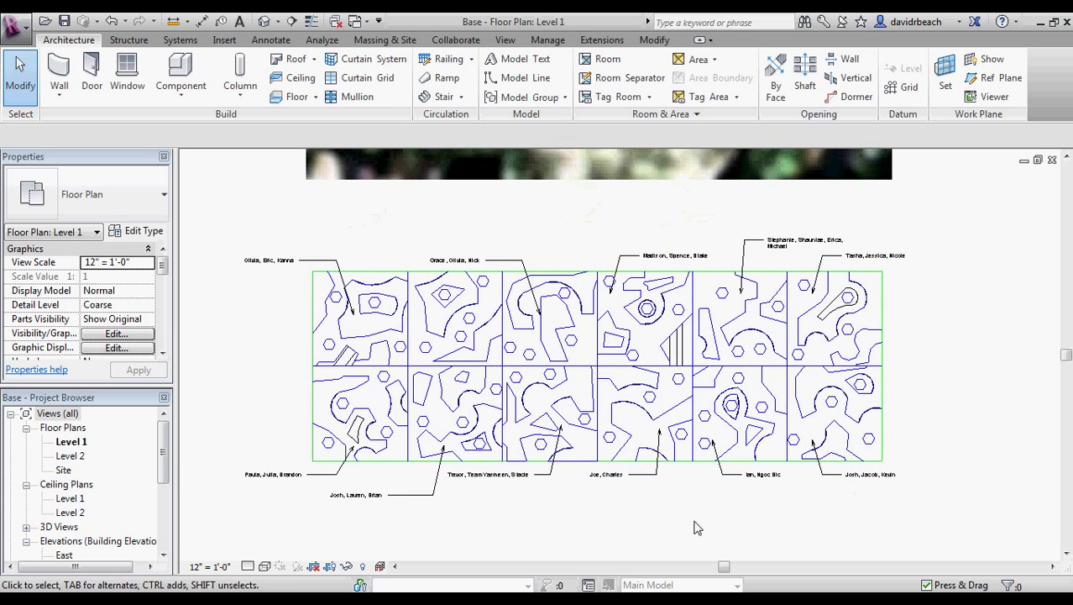
middle_drag(644, 538, 651, 544)
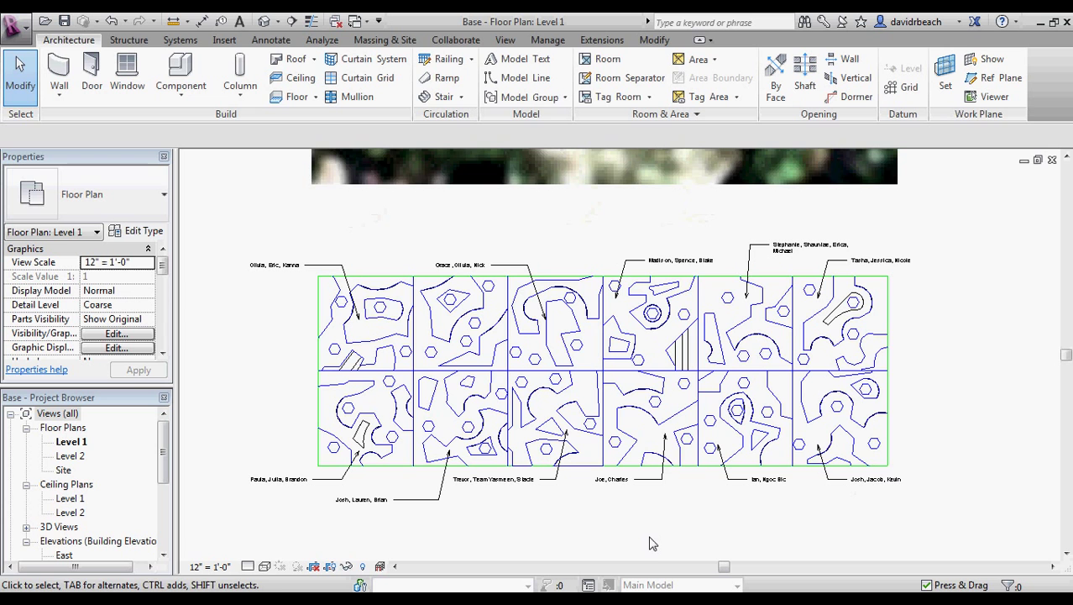
scroll(648, 544, up, 3)
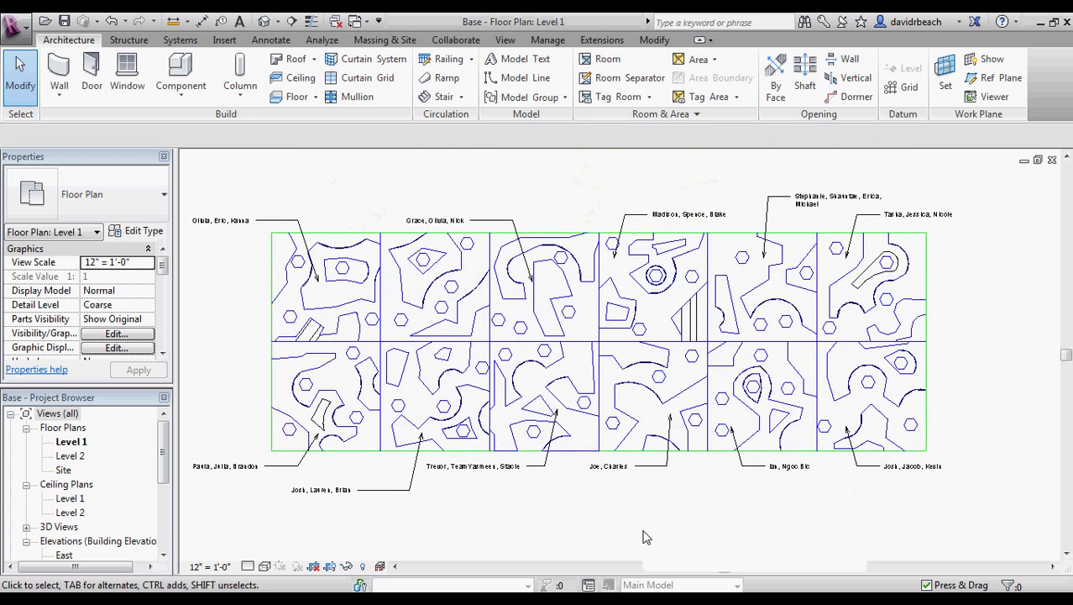
scroll(652, 532, down, 4)
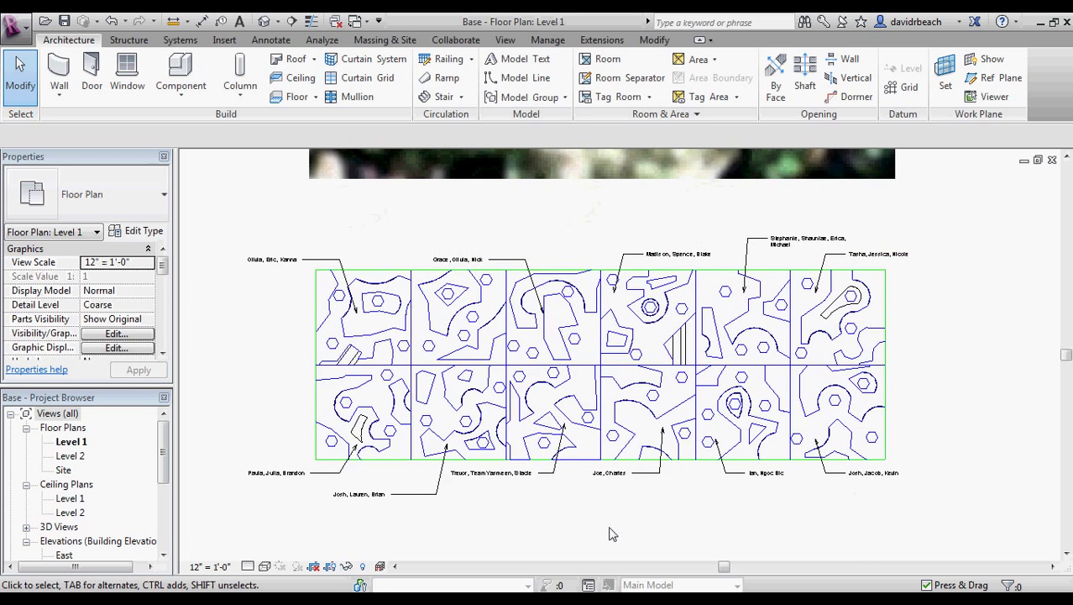
scroll(612, 515, up, 1)
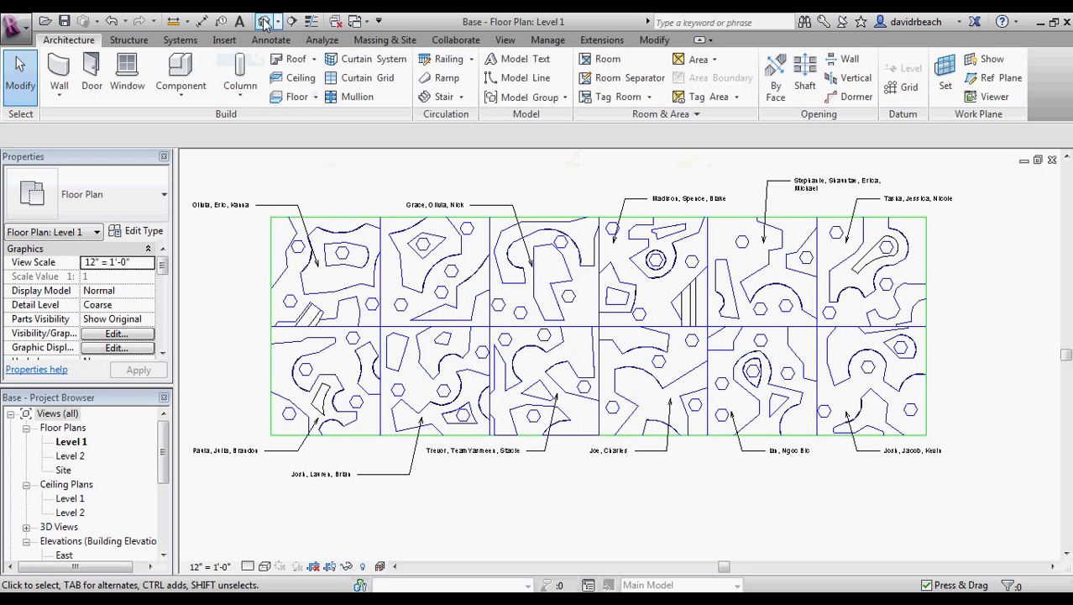
middle_drag(233, 251, 279, 271)
scroll(540, 192, up, 1)
mouse_move(540, 192)
middle_down()
mouse_move(547, 211)
mouse_move(536, 203)
middle_up()
scroll(531, 187, down, 2)
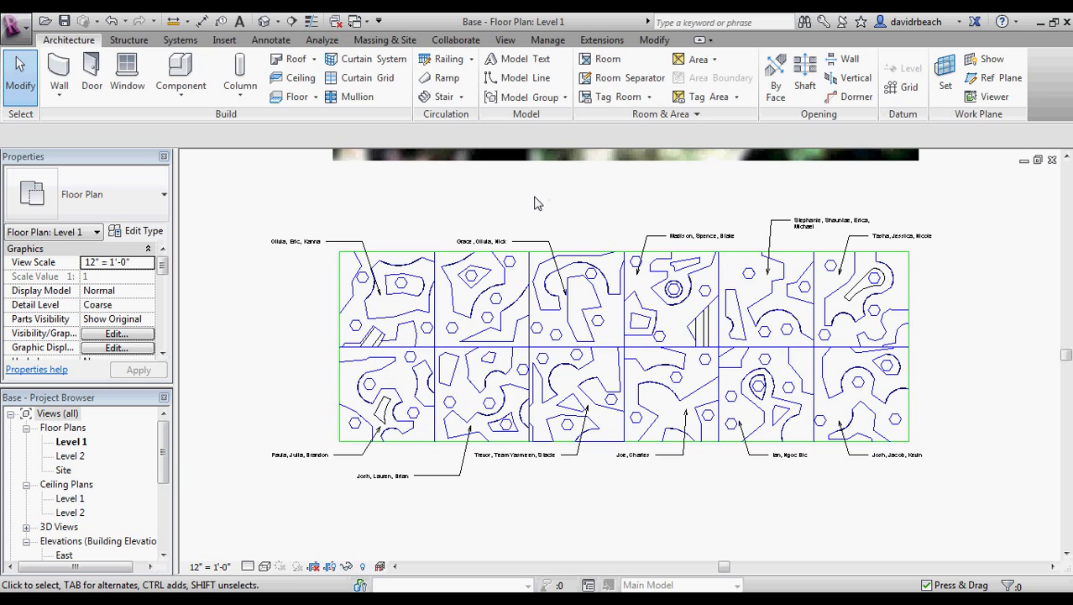
- Open the default 3D view and check the extent of a single generic model piece on the base's long edge
click(264, 21)
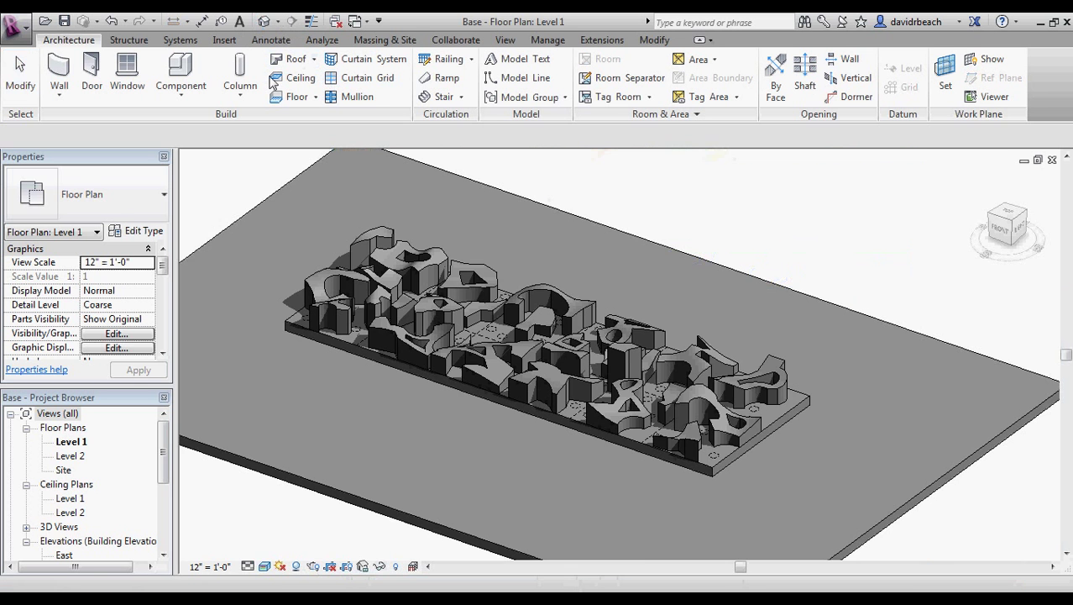
scroll(441, 235, up, 4)
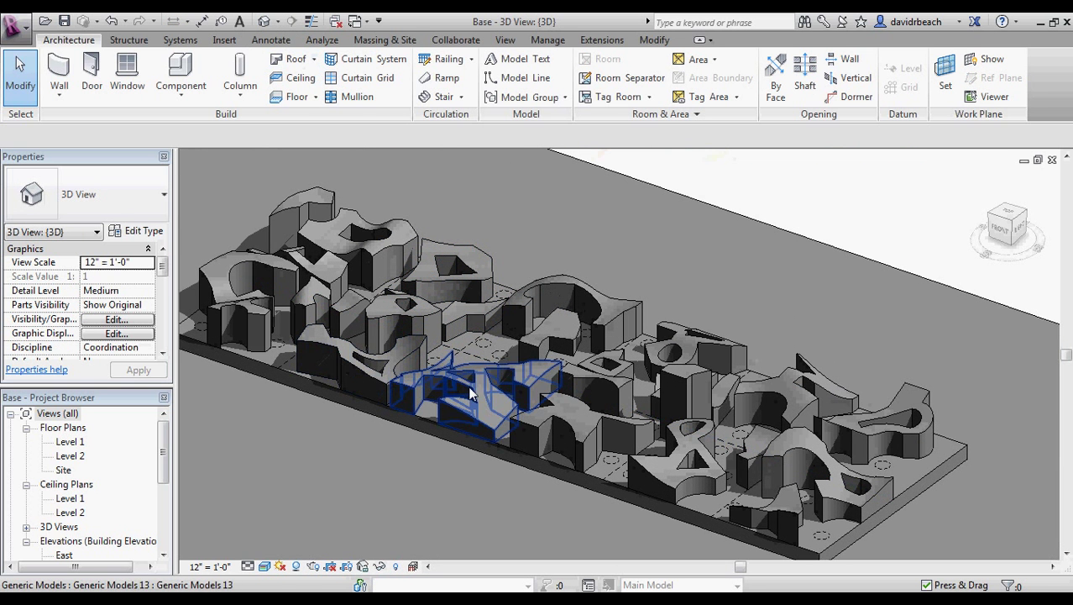
click(465, 417)
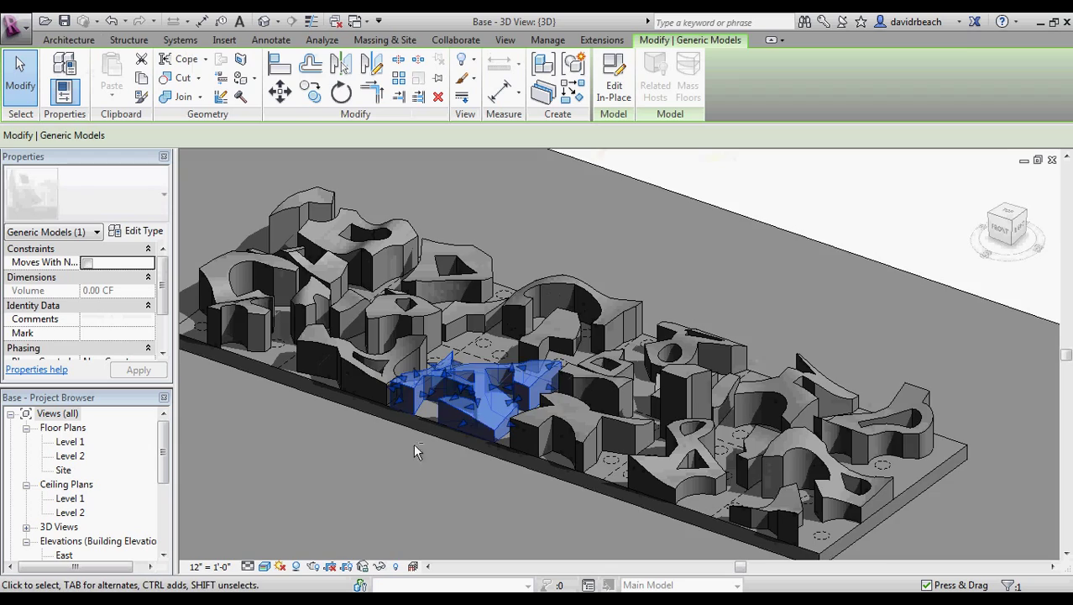
shift+middle_drag(413, 443, 518, 413)
click(810, 235)
scroll(758, 305, up, 1)
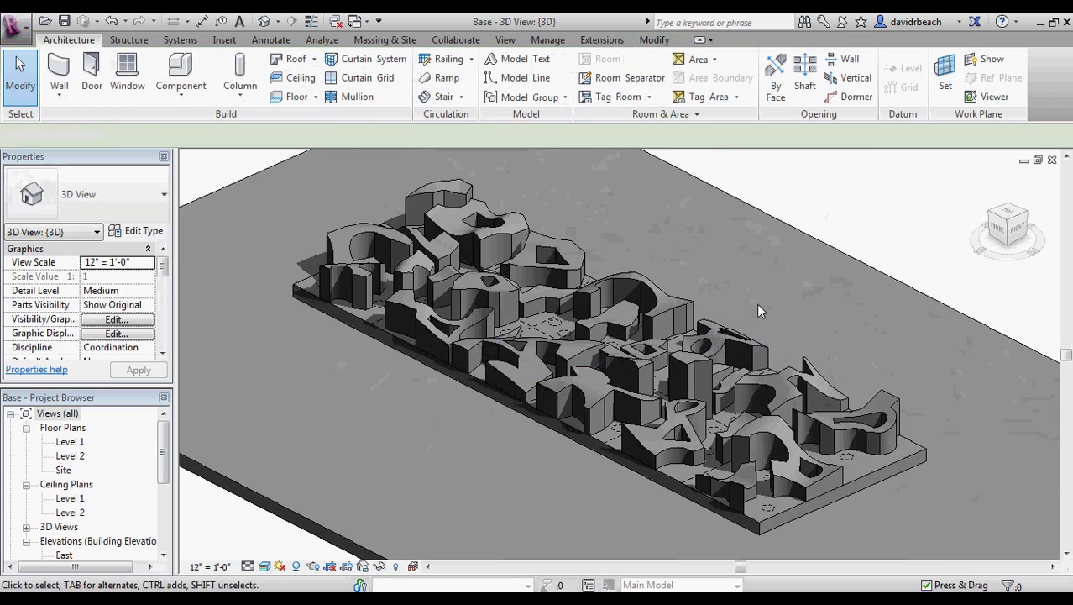
- Examine the pieces and dashed light outlines up close along one long edge of the base, and the model from the opposite side
shift+middle_drag(804, 329, 553, 356)
middle_drag(434, 406, 872, 426)
scroll(675, 498, up, 1)
middle_drag(685, 503, 623, 520)
middle_drag(758, 472, 640, 477)
scroll(591, 446, up, 3)
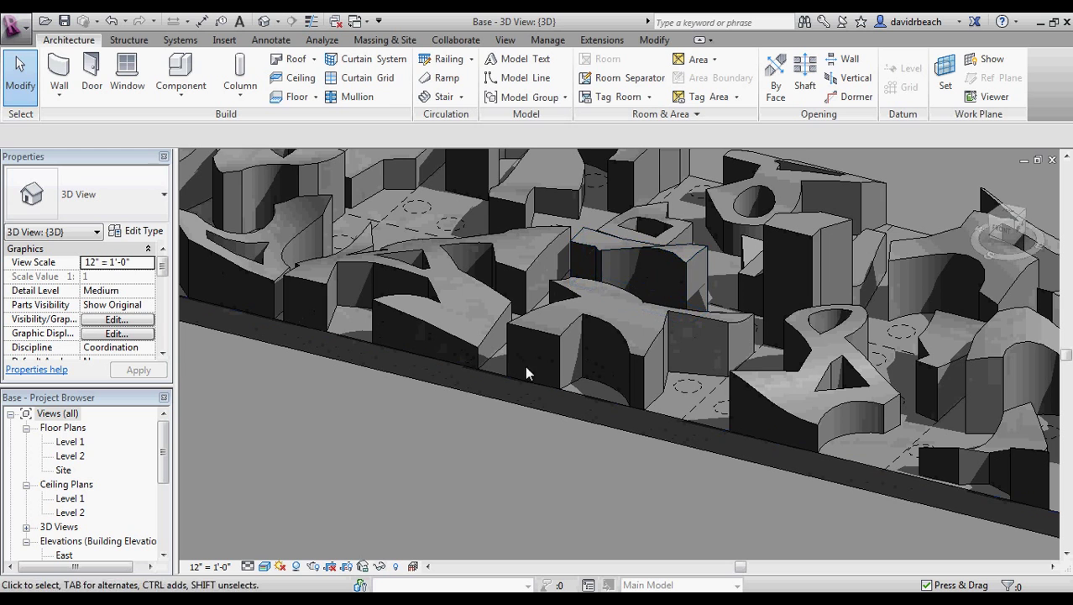
scroll(697, 397, up, 4)
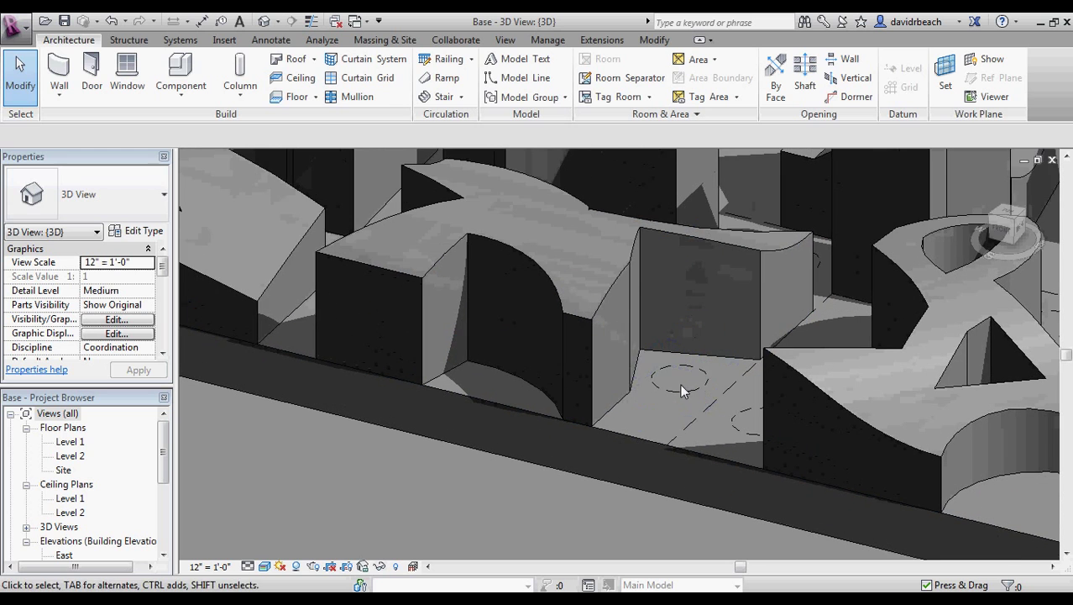
scroll(684, 438, down, 2)
scroll(614, 360, down, 2)
shift+middle_drag(624, 379, 467, 463)
middle_drag(737, 475, 827, 417)
scroll(803, 436, down, 2)
scroll(819, 420, up, 1)
scroll(818, 428, down, 2)
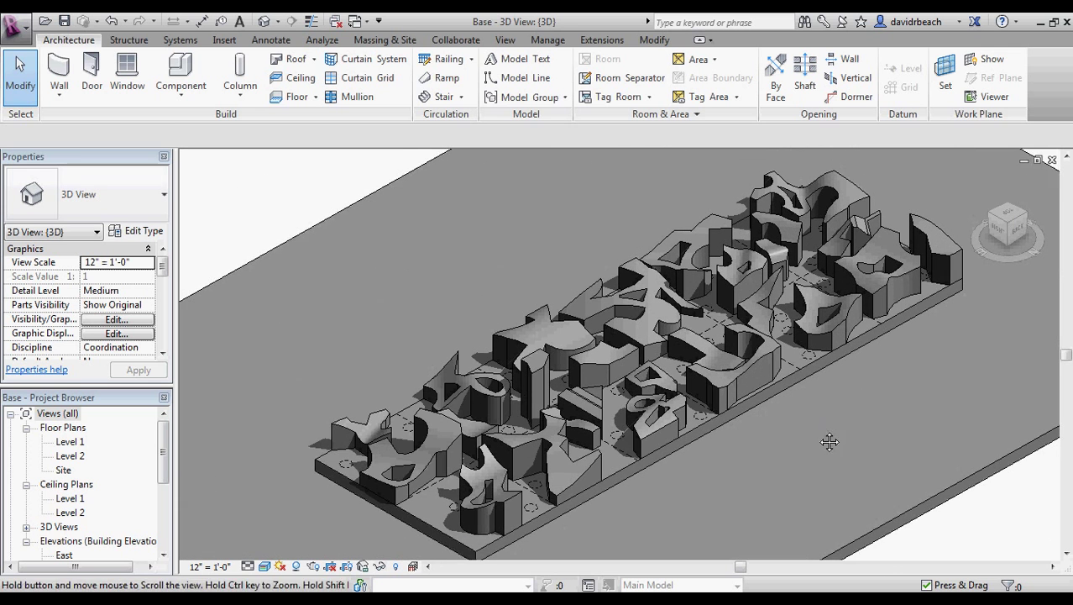
scroll(813, 447, down, 1)
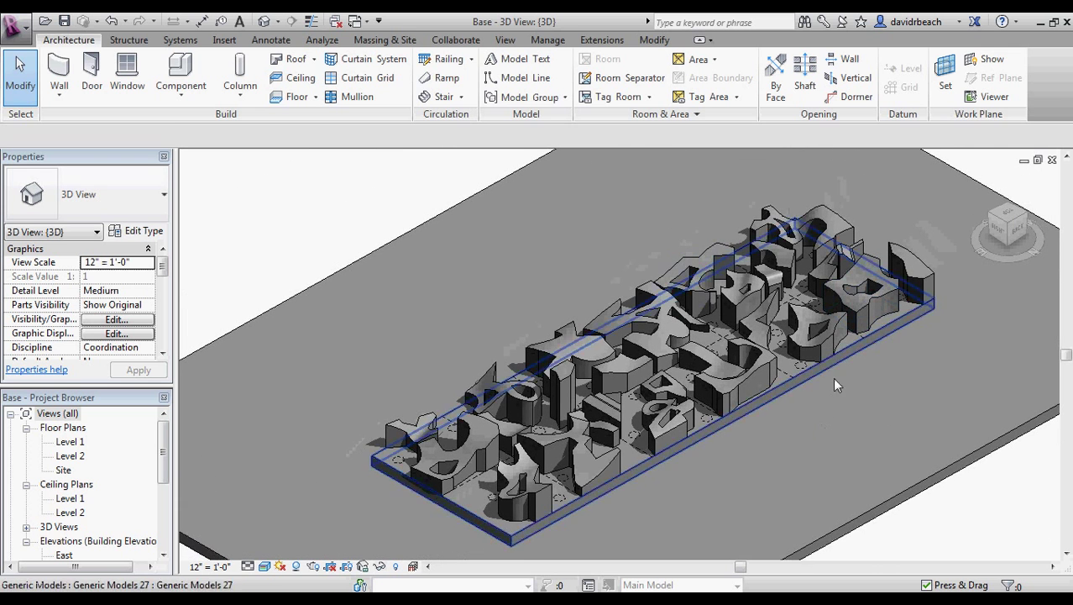
- Examine the light outline at the base's corner and the overall arrangement of pieces from several sides
shift+middle_drag(862, 369, 694, 336)
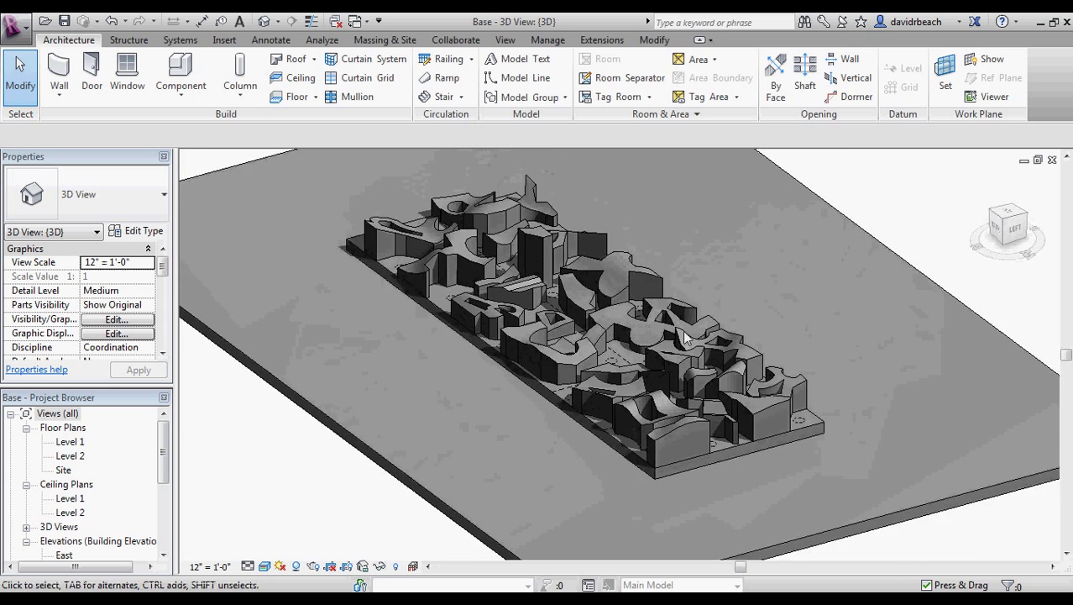
scroll(840, 391, up, 3)
middle_drag(859, 401, 917, 366)
scroll(841, 390, up, 1)
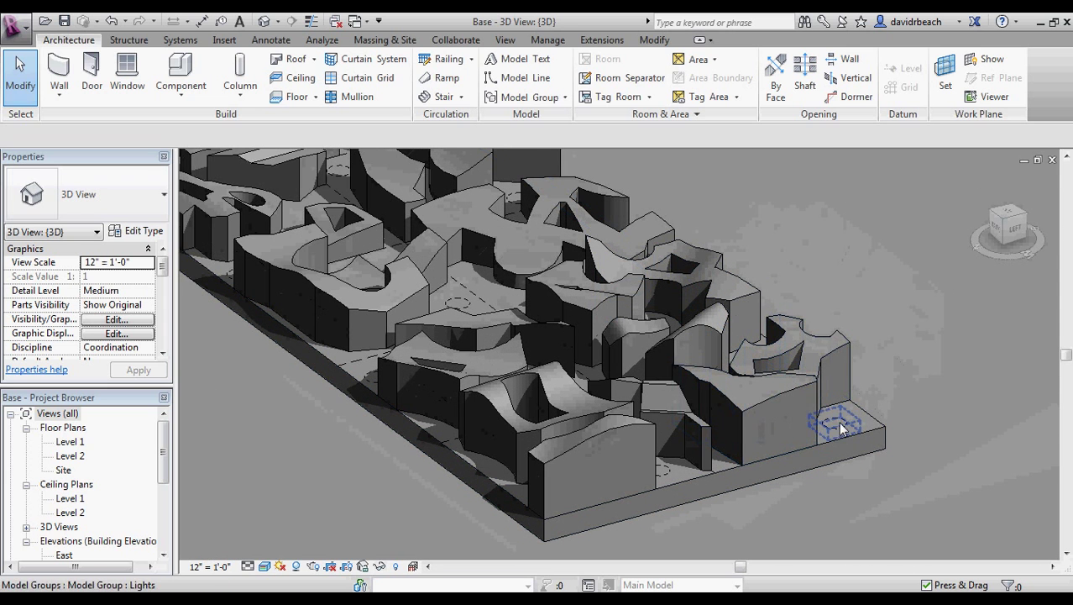
scroll(837, 423, down, 1)
scroll(836, 421, down, 1)
shift+middle_drag(869, 483, 672, 436)
middle_drag(672, 437, 605, 431)
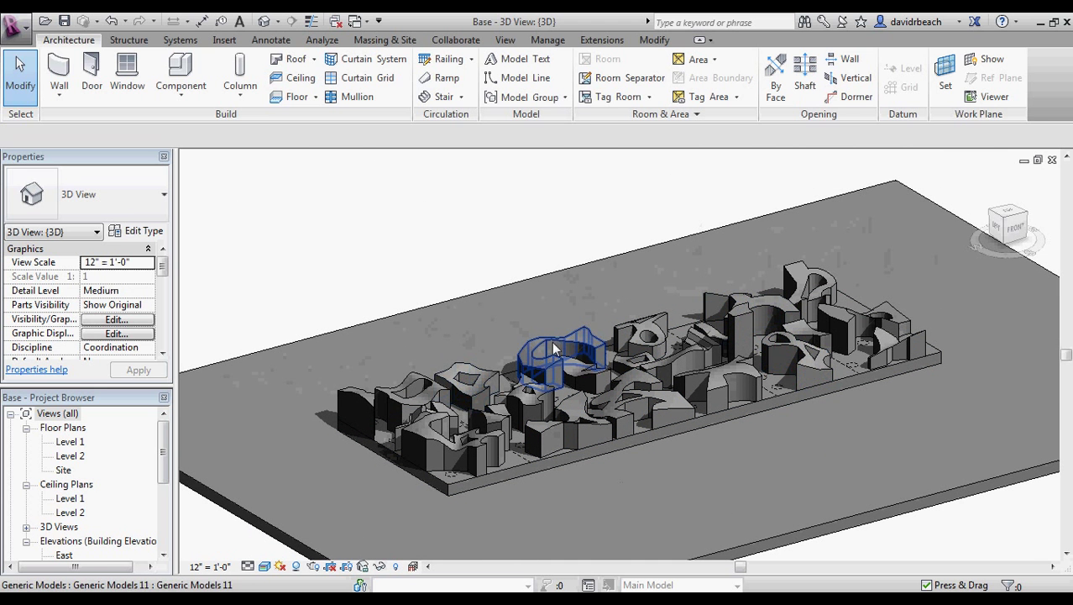
shift+middle_drag(422, 288, 708, 279)
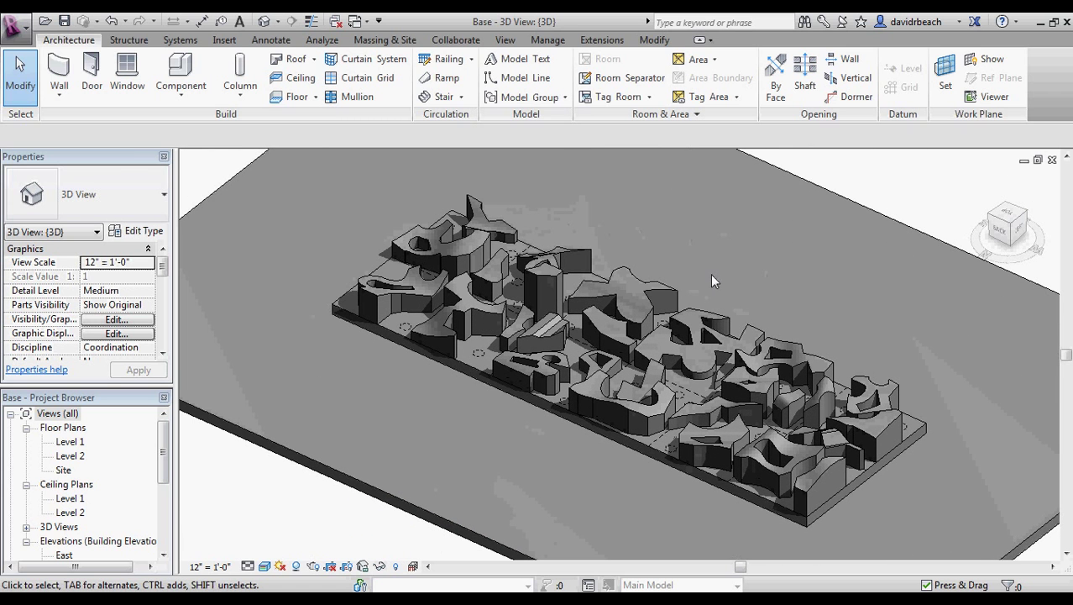
scroll(699, 290, up, 2)
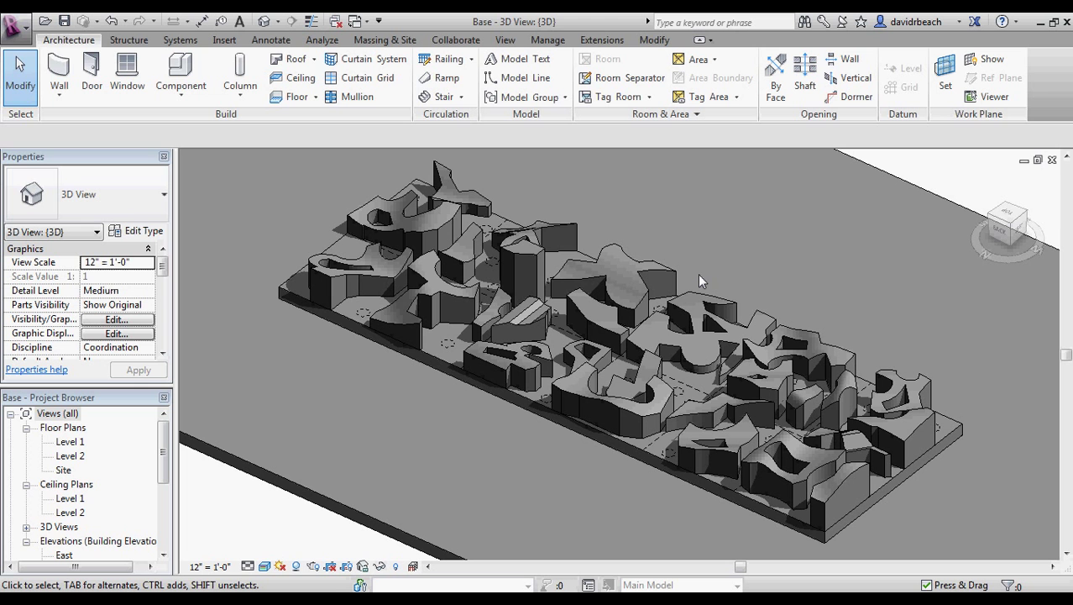
mouse_move(694, 271)
middle_down()
mouse_move(708, 295)
mouse_move(707, 272)
mouse_move(700, 283)
middle_up()
scroll(708, 270, down, 1)
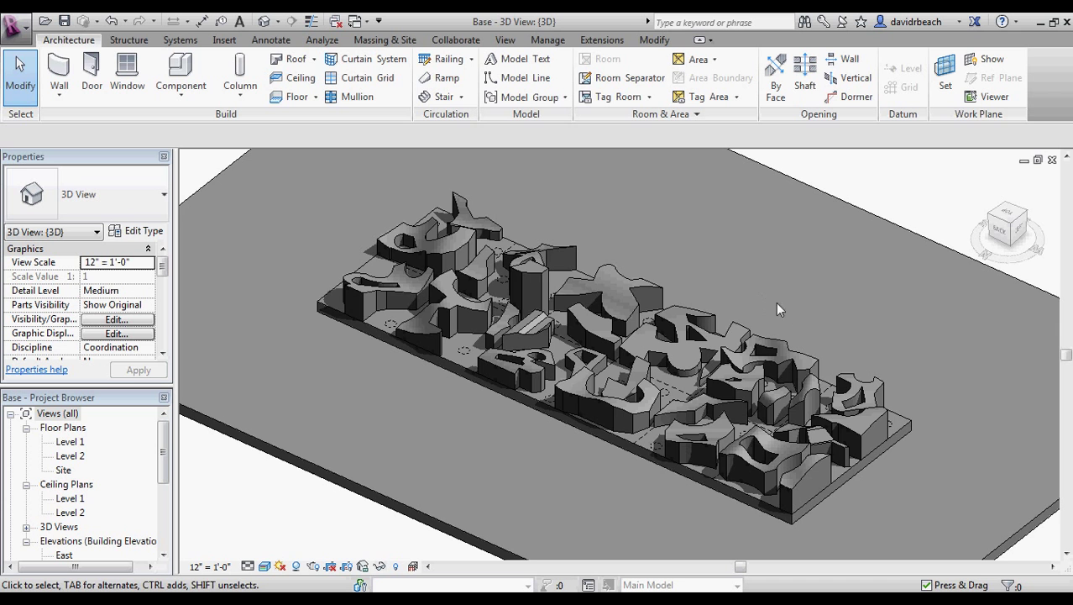
shift+middle_drag(776, 301, 779, 277)
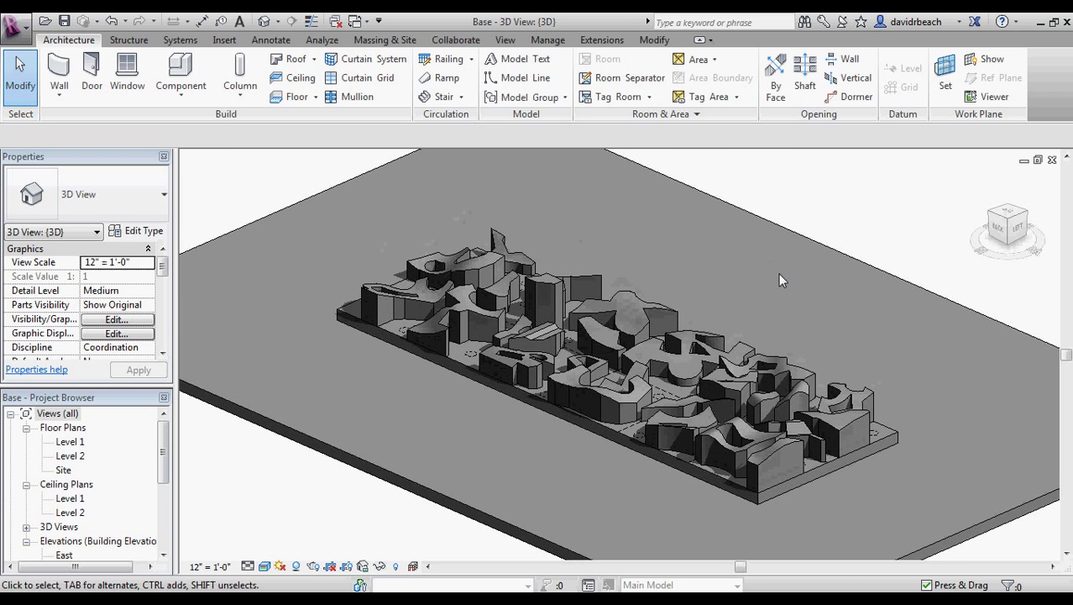
- Examine the curved U-shaped piece at the base's long edge and how it sits among its neighbours
shift+middle_drag(772, 270, 585, 344)
scroll(585, 344, up, 10)
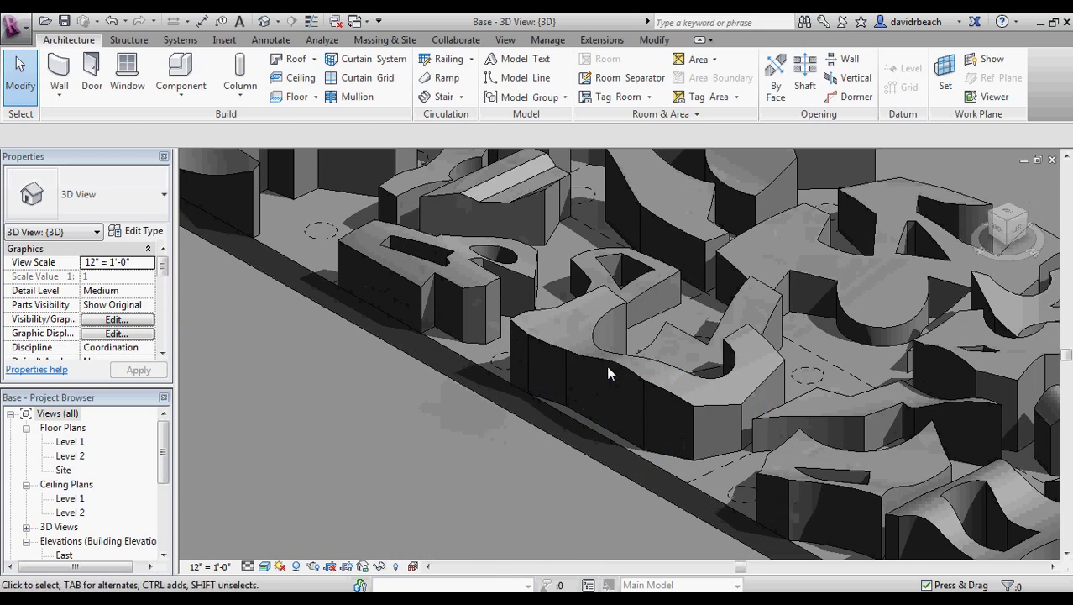
click(601, 363)
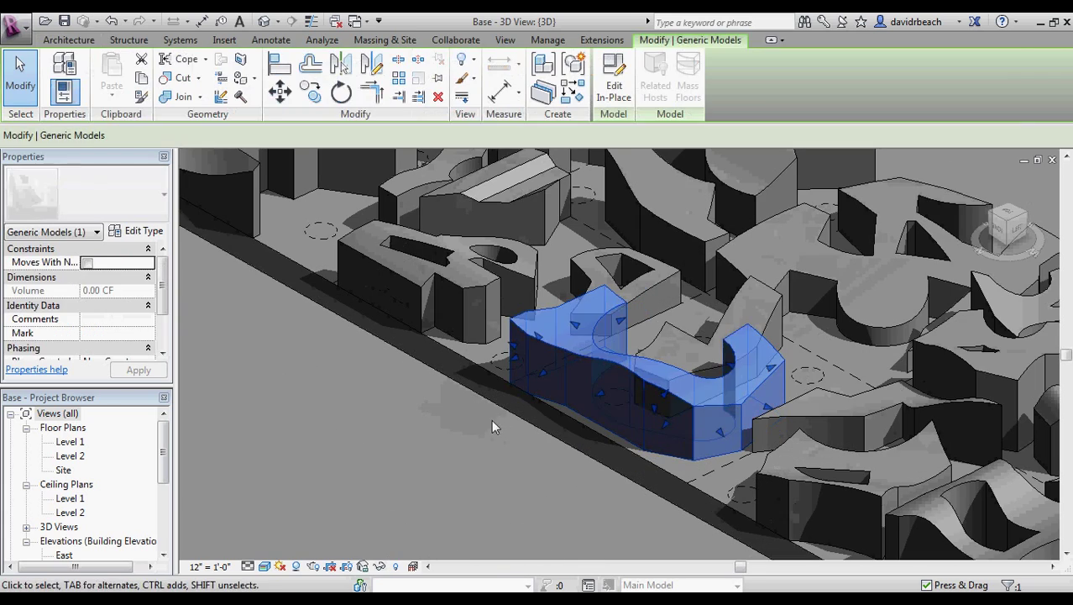
mouse_move(426, 397)
shift+middle_down()
mouse_move(442, 421)
mouse_move(528, 438)
mouse_move(661, 381)
mouse_move(532, 376)
mouse_move(433, 439)
mouse_move(573, 264)
mouse_move(585, 268)
mouse_move(473, 377)
mouse_move(402, 412)
mouse_move(360, 402)
mouse_move(433, 413)
shift+middle_up()
scroll(362, 397, down, 2)
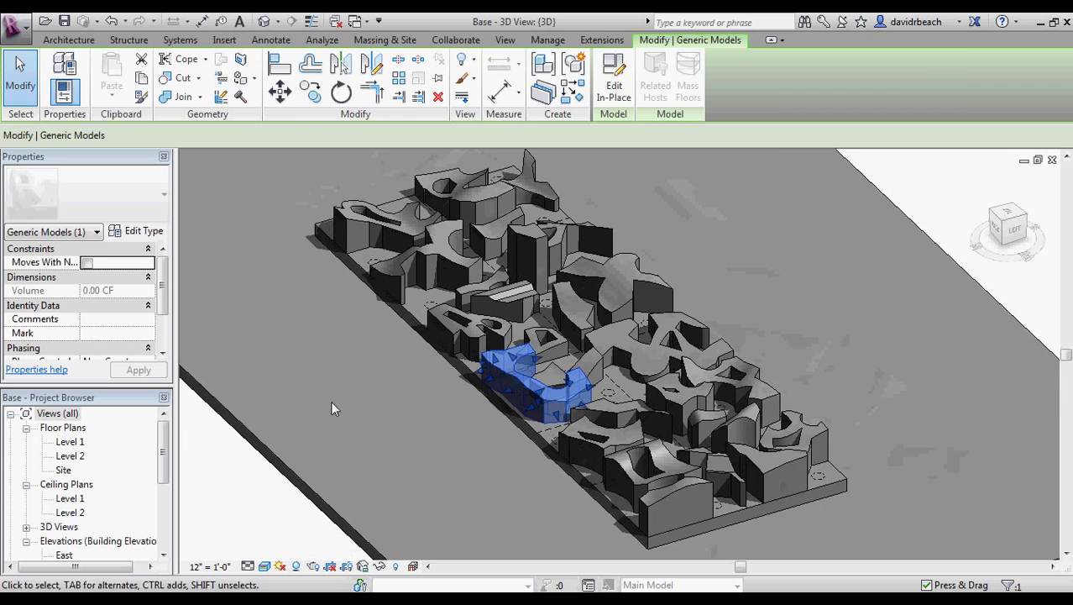
click(248, 459)
middle_drag(265, 460, 288, 458)
scroll(486, 396, up, 5)
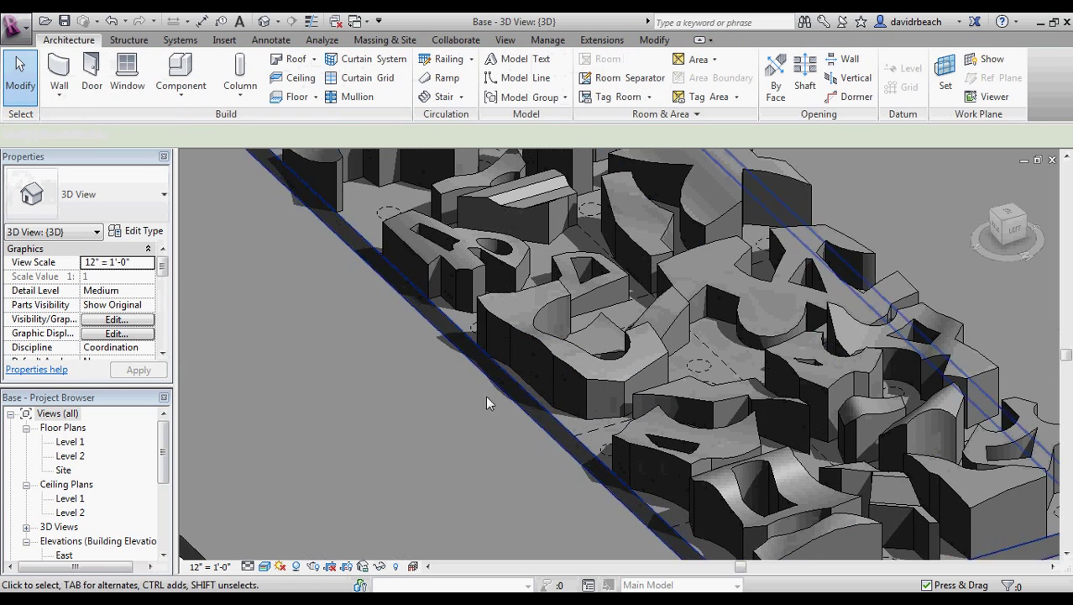
middle_drag(427, 409, 399, 407)
scroll(399, 407, down, 6)
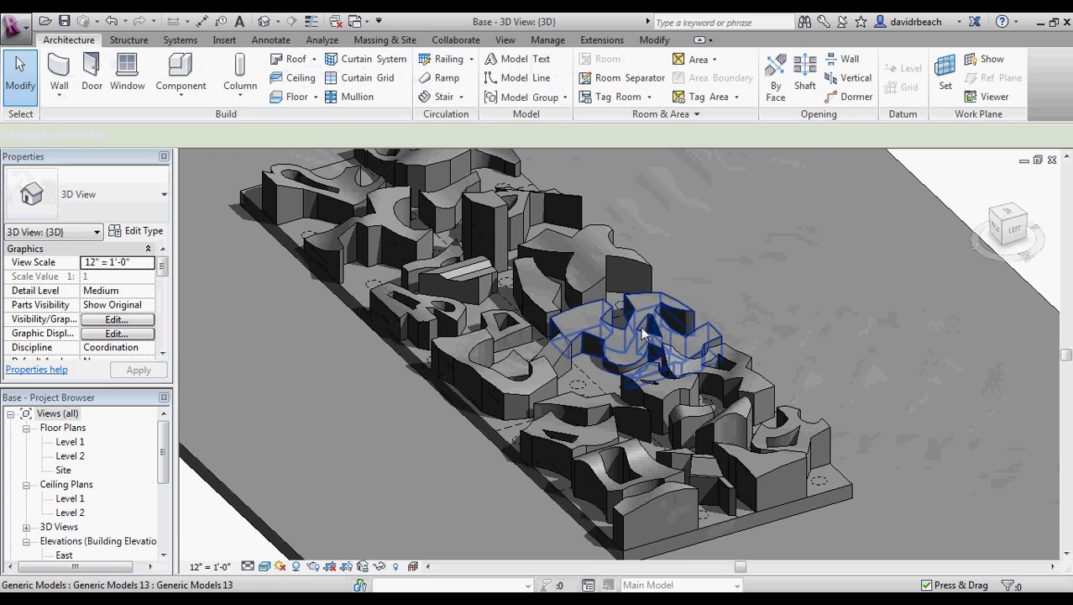
scroll(411, 362, down, 2)
shift+middle_drag(399, 367, 451, 416)
scroll(527, 263, up, 4)
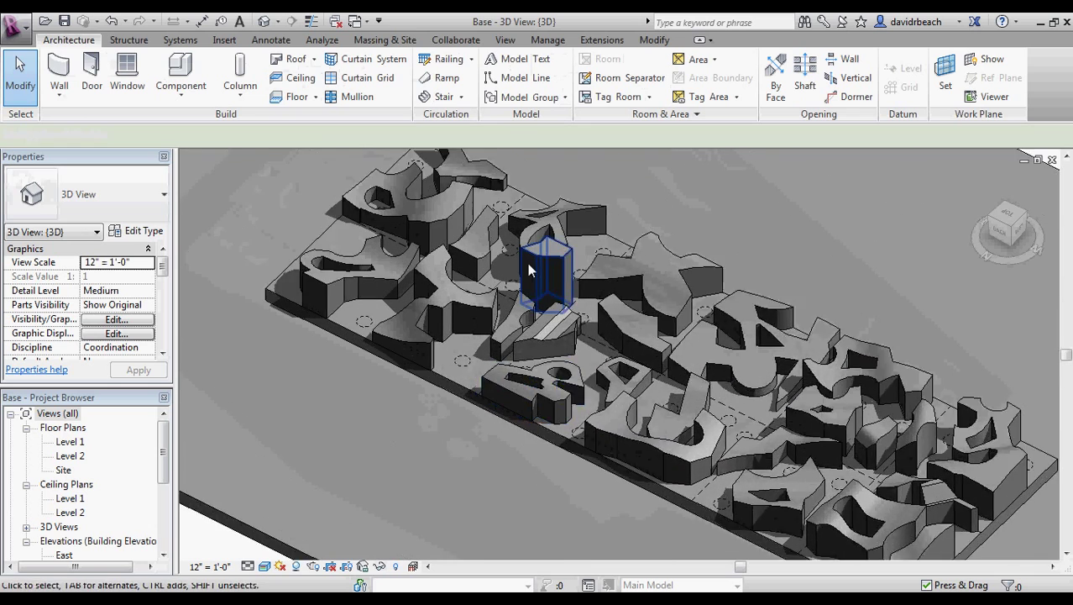
- Temporarily isolate the edge piece with the oval and triangular openings in the 3D view
click(550, 210)
shift+middle_drag(546, 220, 551, 486)
scroll(506, 448, up, 2)
scroll(495, 446, down, 1)
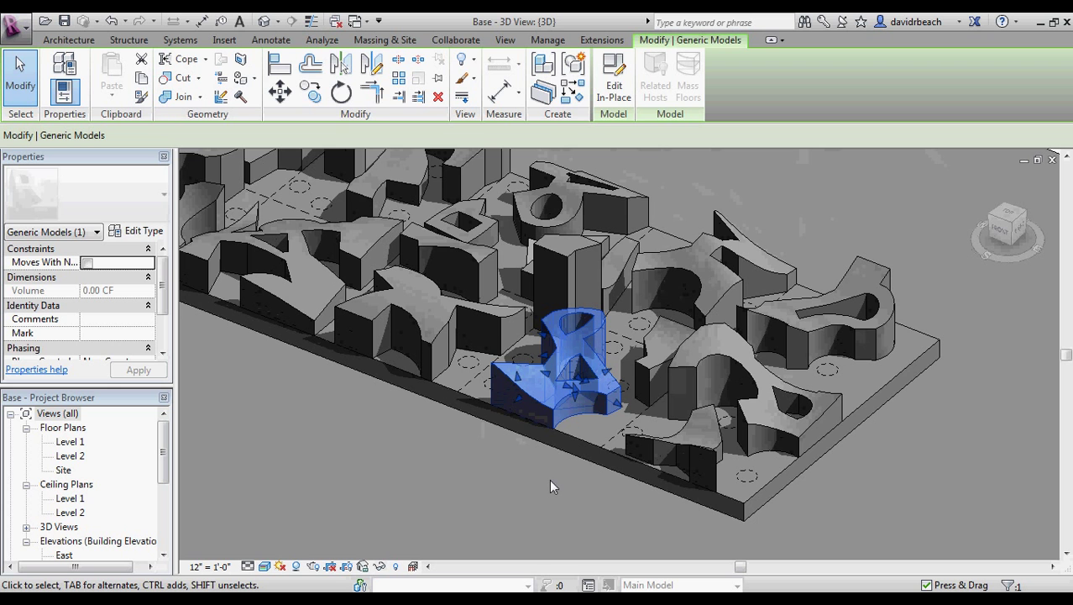
scroll(551, 487, up, 1)
middle_drag(492, 467, 490, 479)
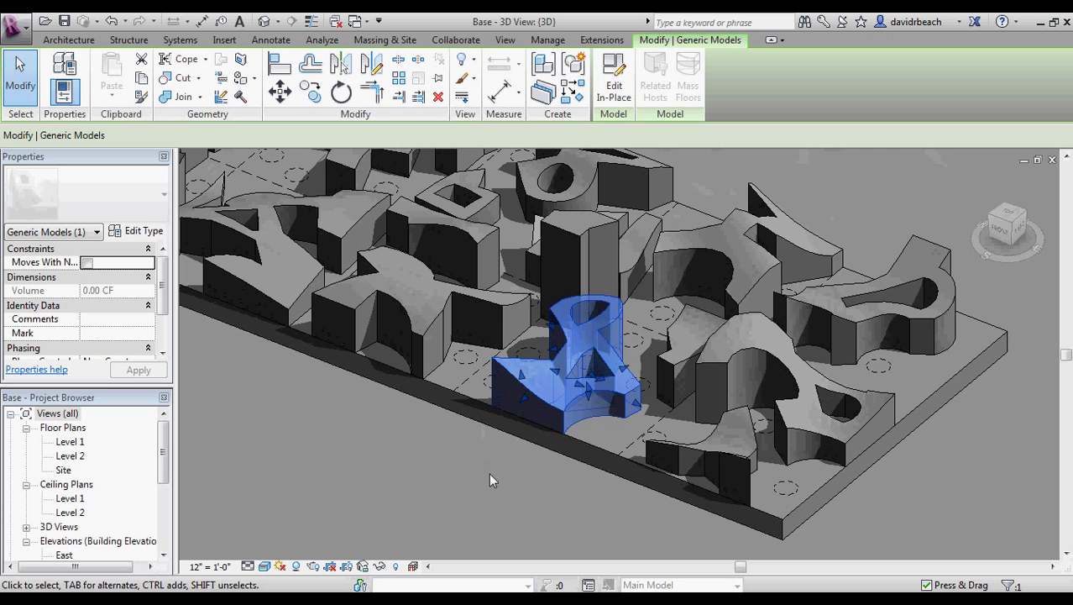
middle_drag(490, 479, 488, 496)
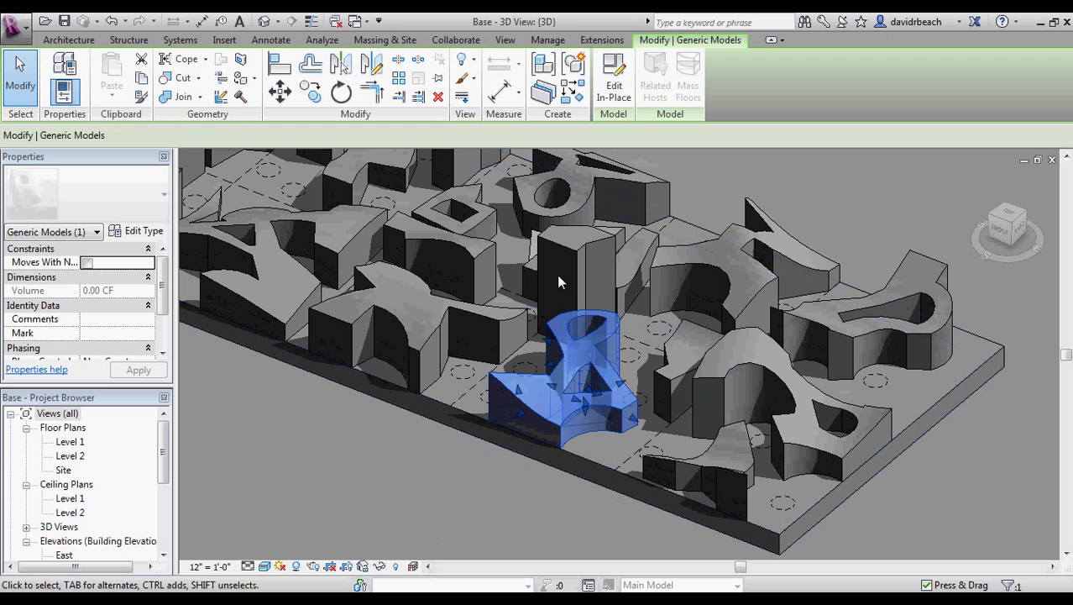
click(379, 567)
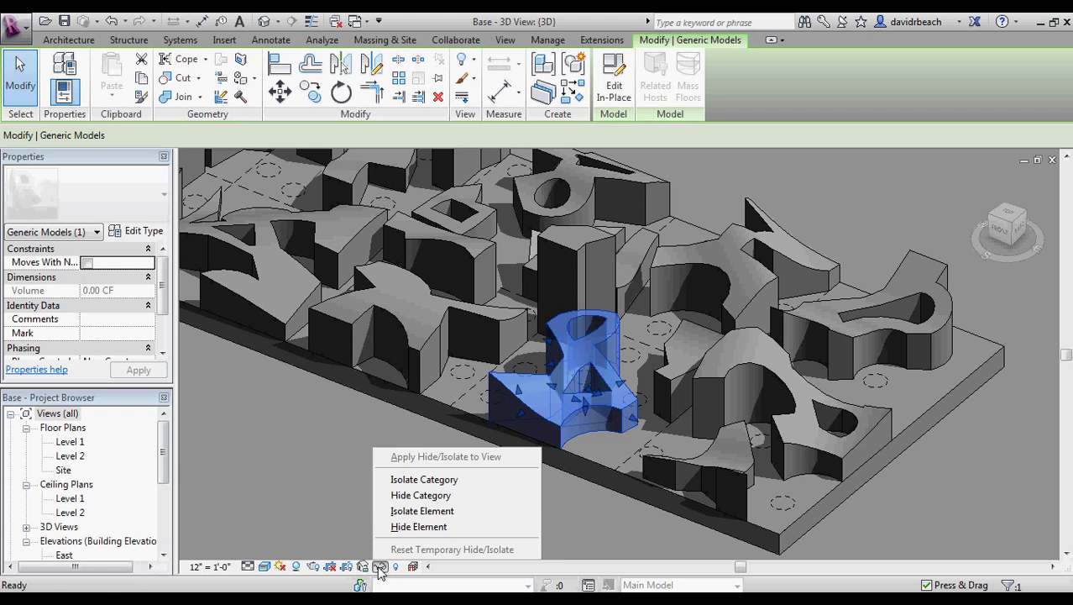
click(404, 512)
click(410, 494)
middle_drag(468, 485, 496, 452)
scroll(533, 403, up, 2)
scroll(490, 468, up, 1)
middle_drag(530, 410, 481, 491)
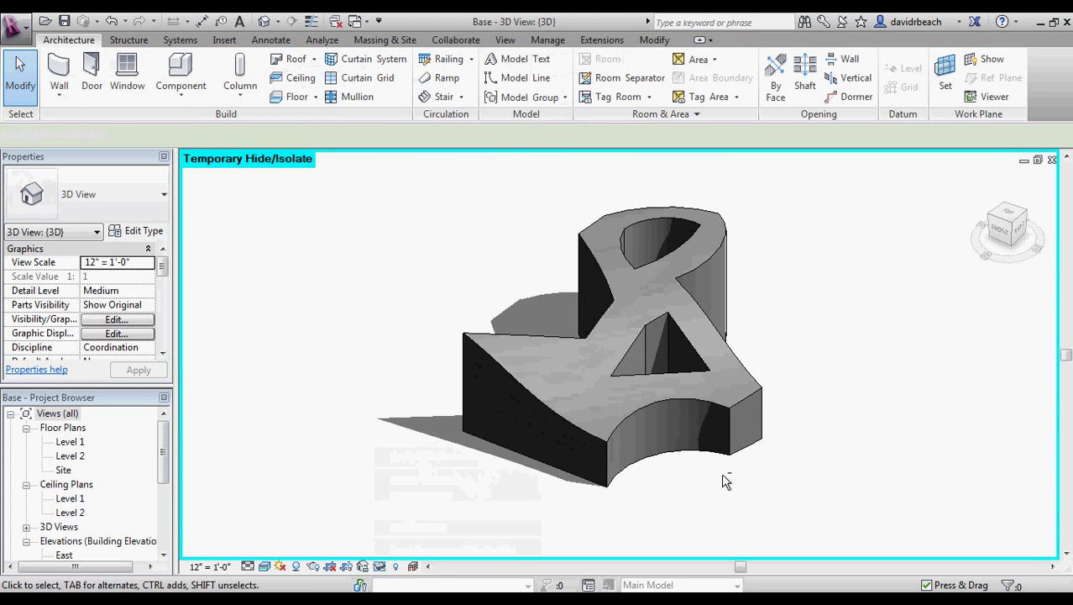
shift+middle_drag(714, 483, 441, 523)
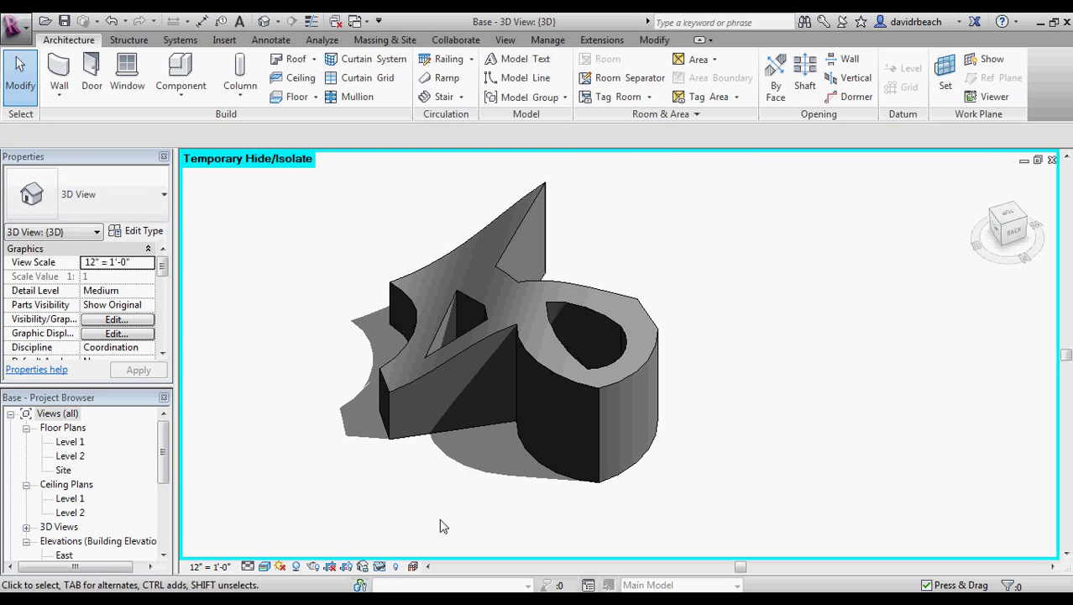
- Export the isolated piece to the Desktop as an FBX file named BasePiece12, leaving the Temporary Hide/Isolate mode on
click(15, 27)
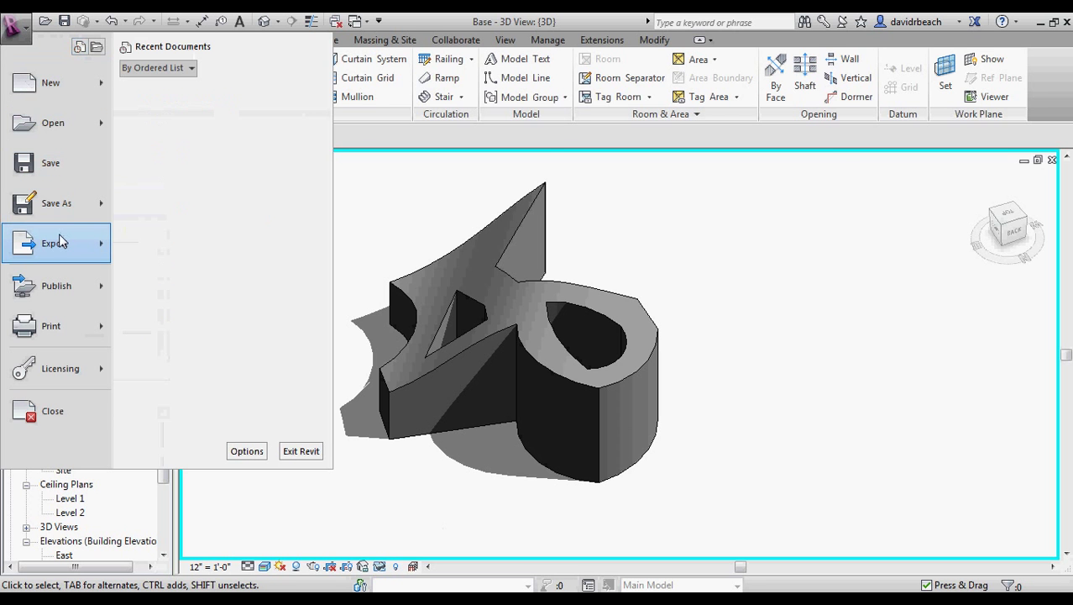
click(205, 217)
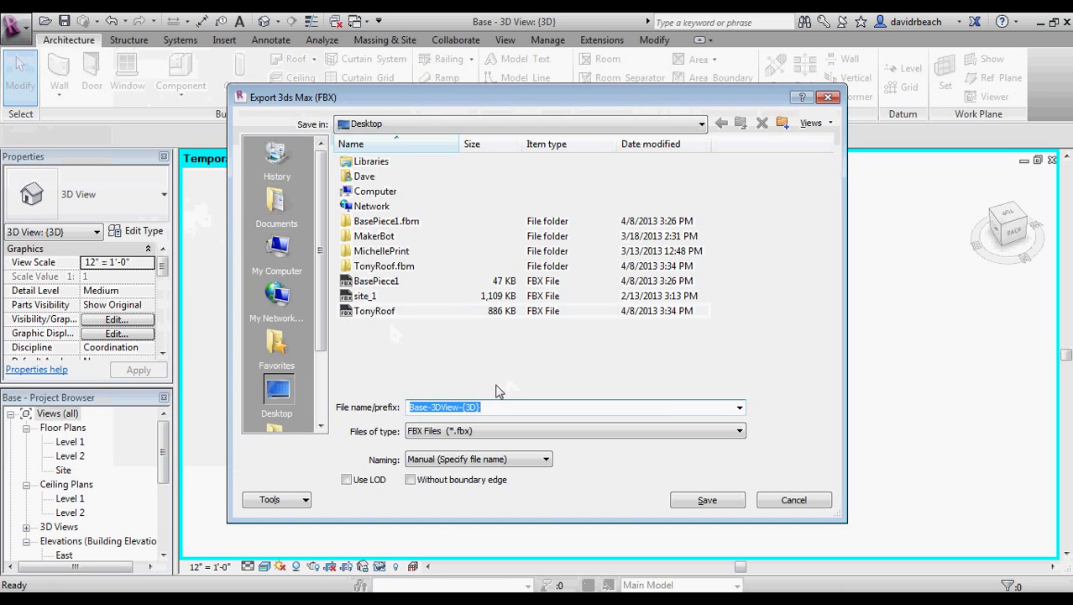
click(361, 282)
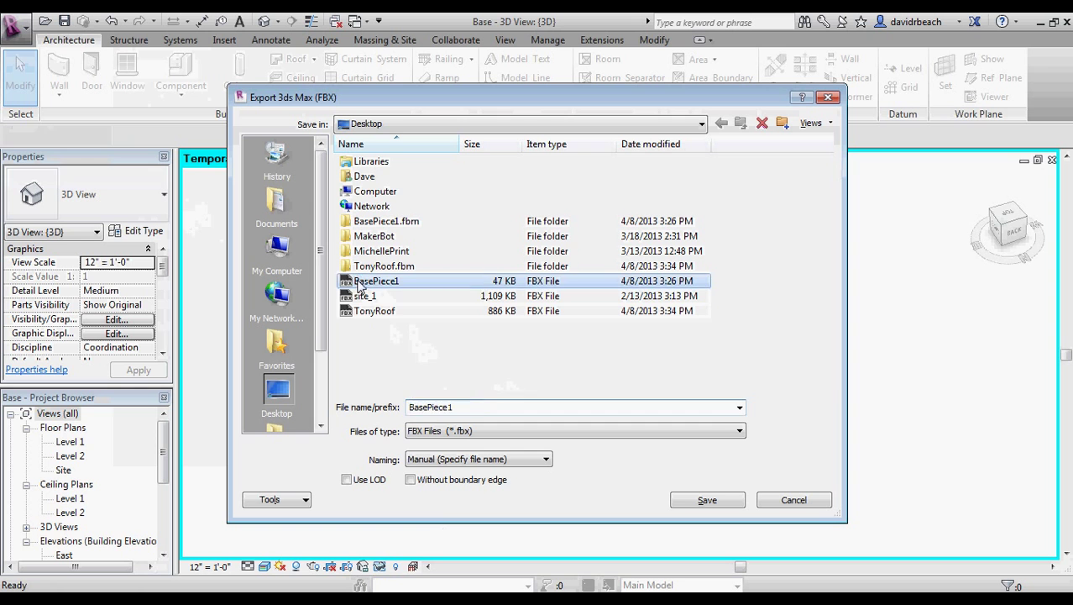
click(471, 408)
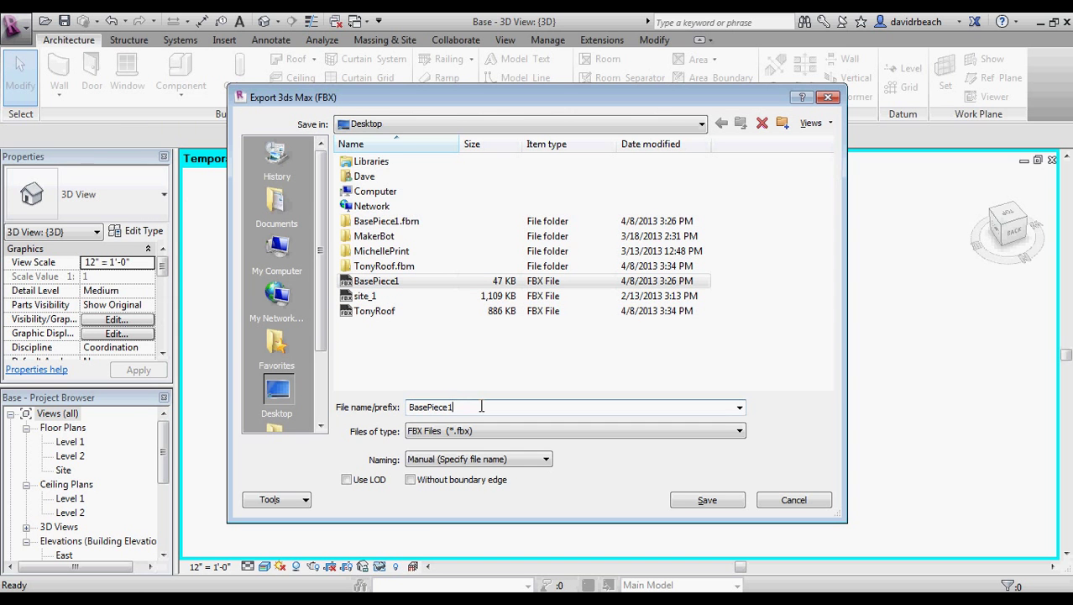
key(BackSpace)
text(12)
click(707, 501)
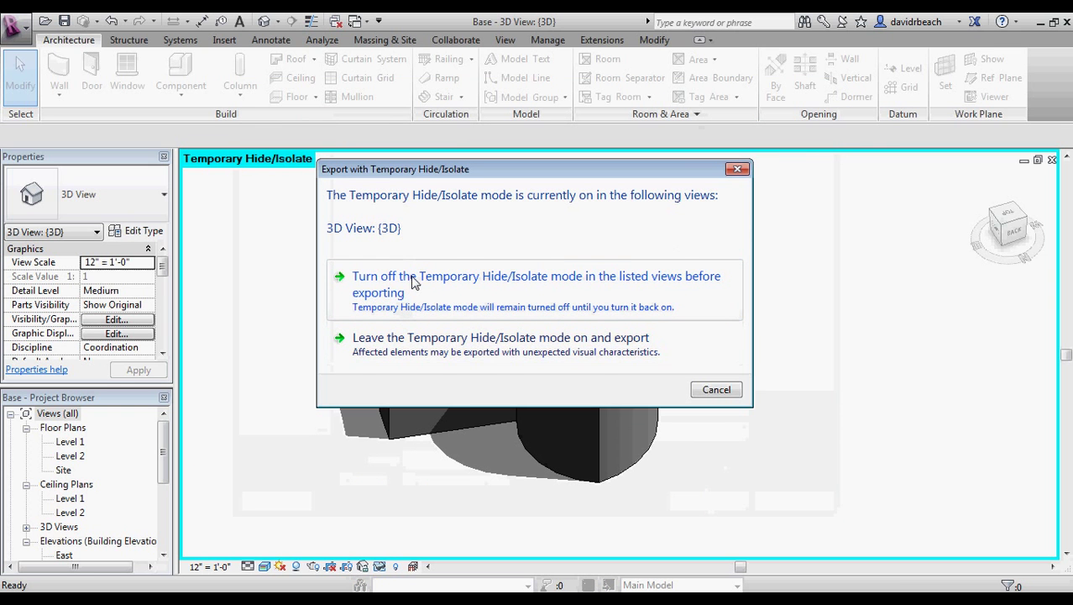
click(504, 344)
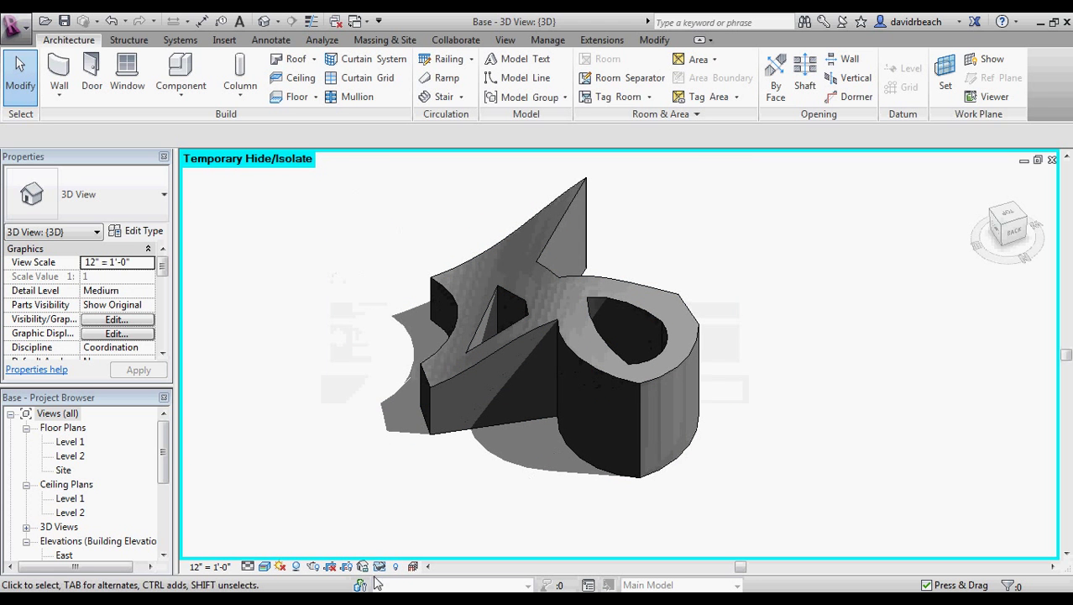
- Reset the temporary hide/isolate of the 3D view to bring back the whole tiled model
click(378, 566)
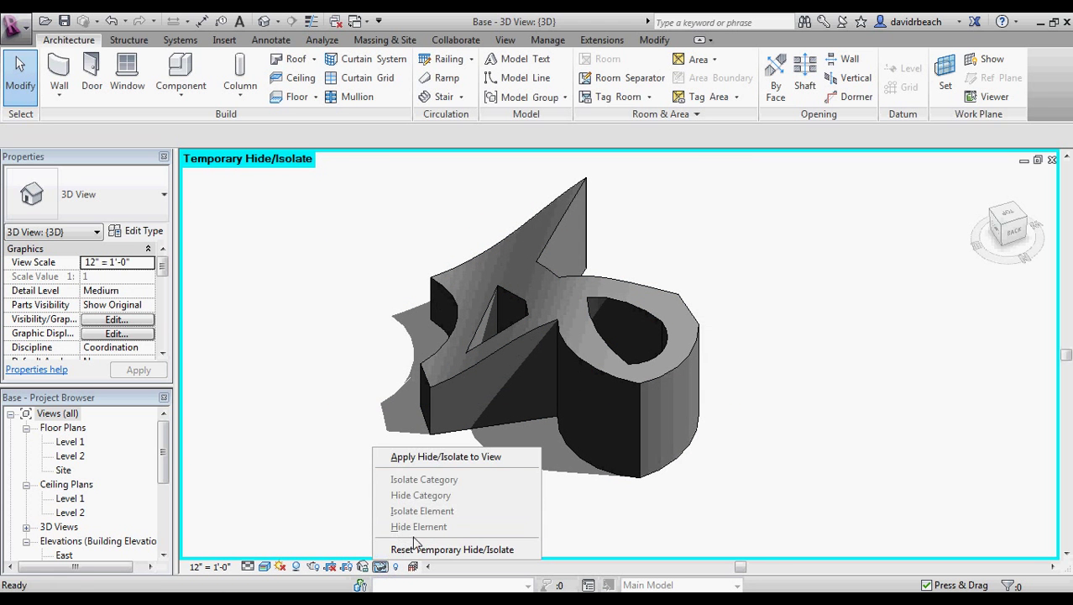
click(413, 547)
scroll(381, 447, down, 6)
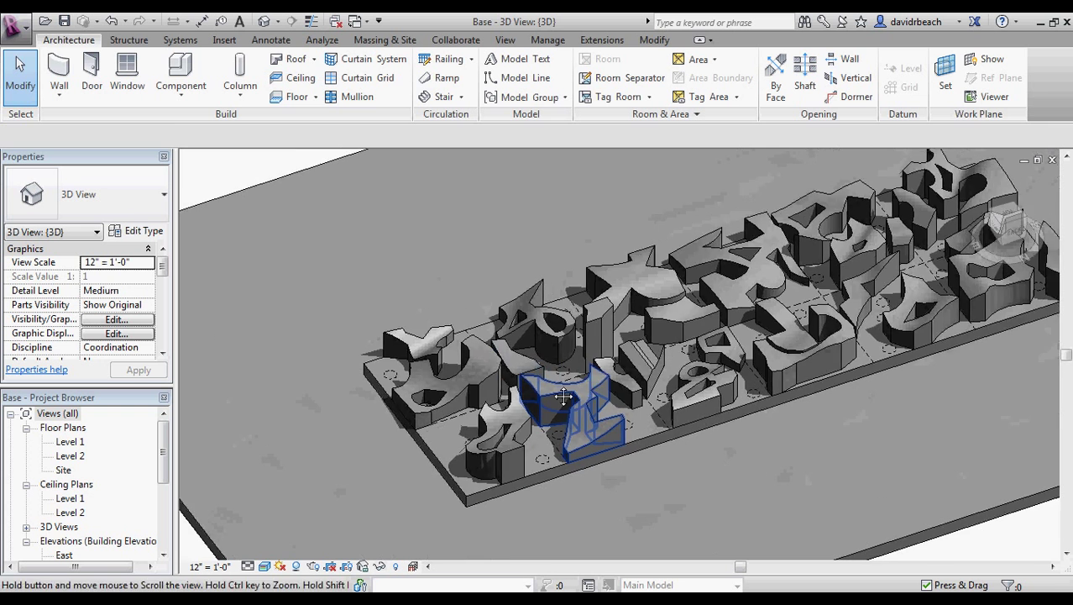
middle_drag(564, 397, 449, 422)
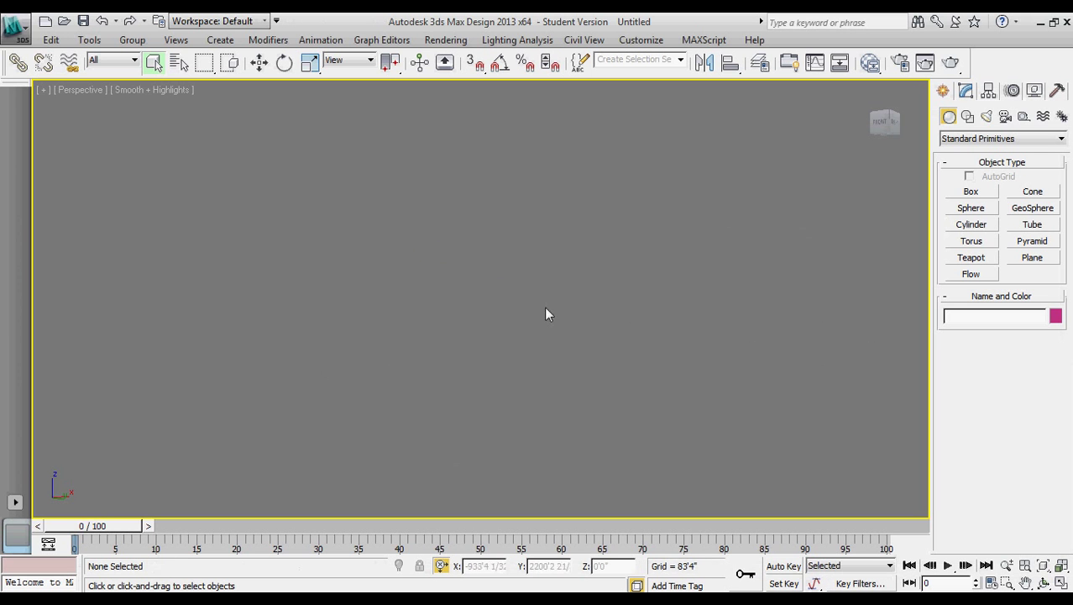
- Switch to 3ds Max Design and import the BasePiece12 FBX file from the Desktop into the empty scene
click(6, 27)
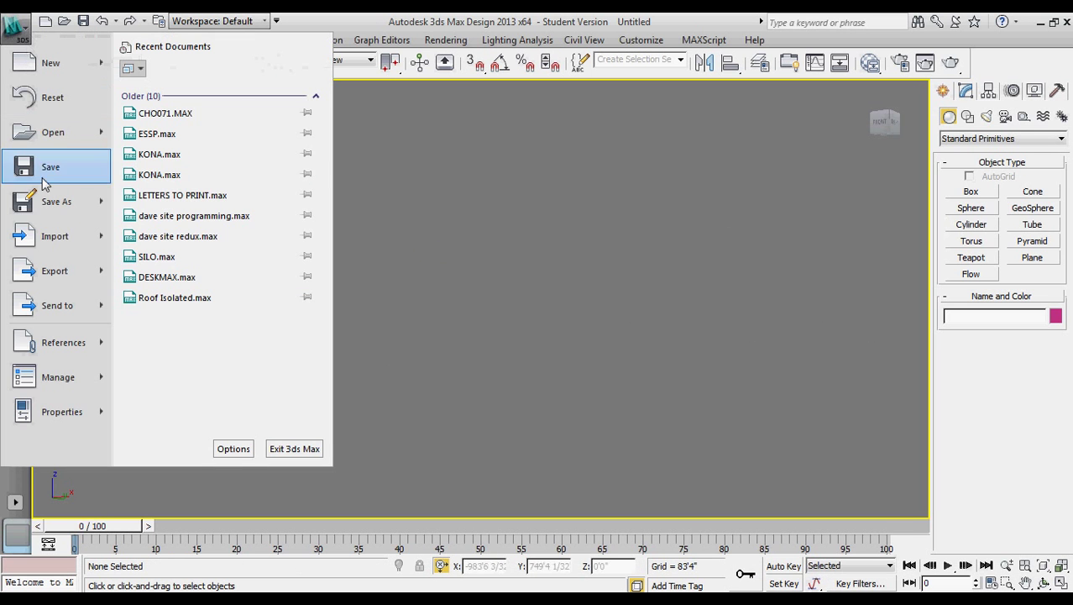
click(53, 239)
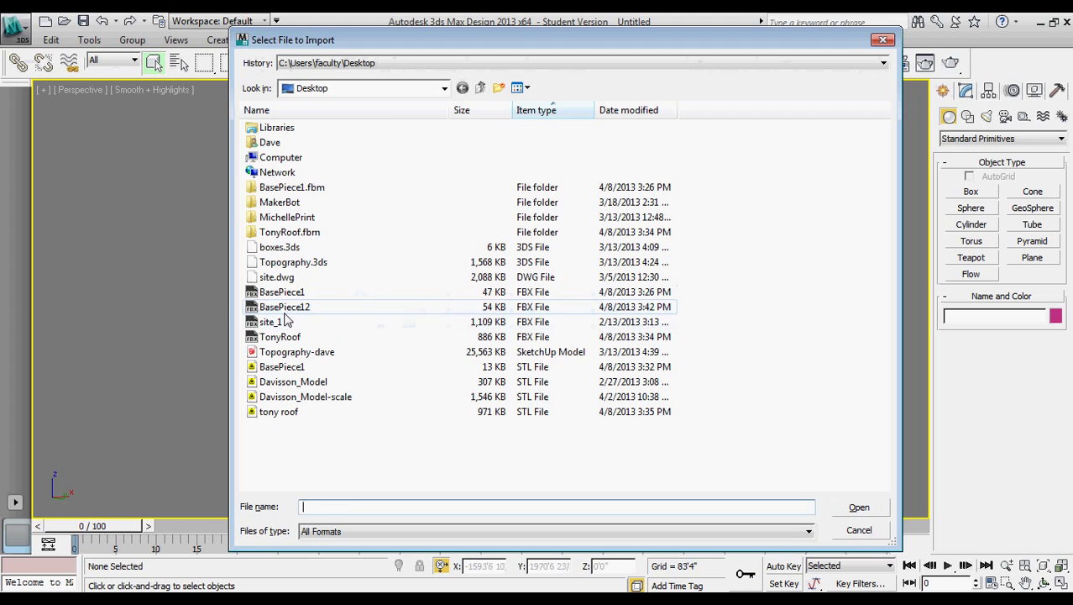
click(278, 307)
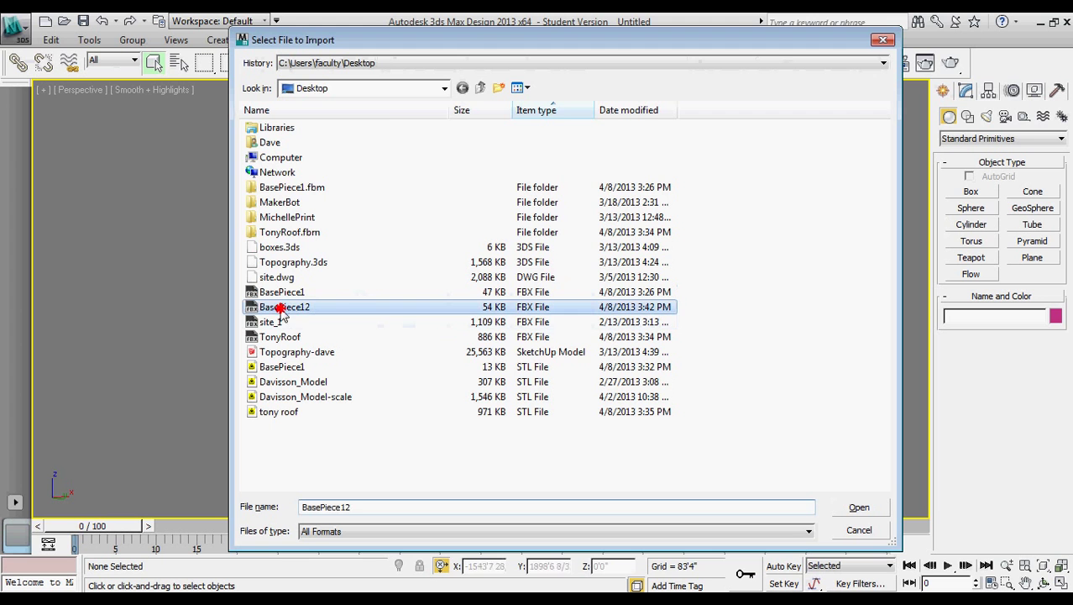
click(857, 507)
click(607, 497)
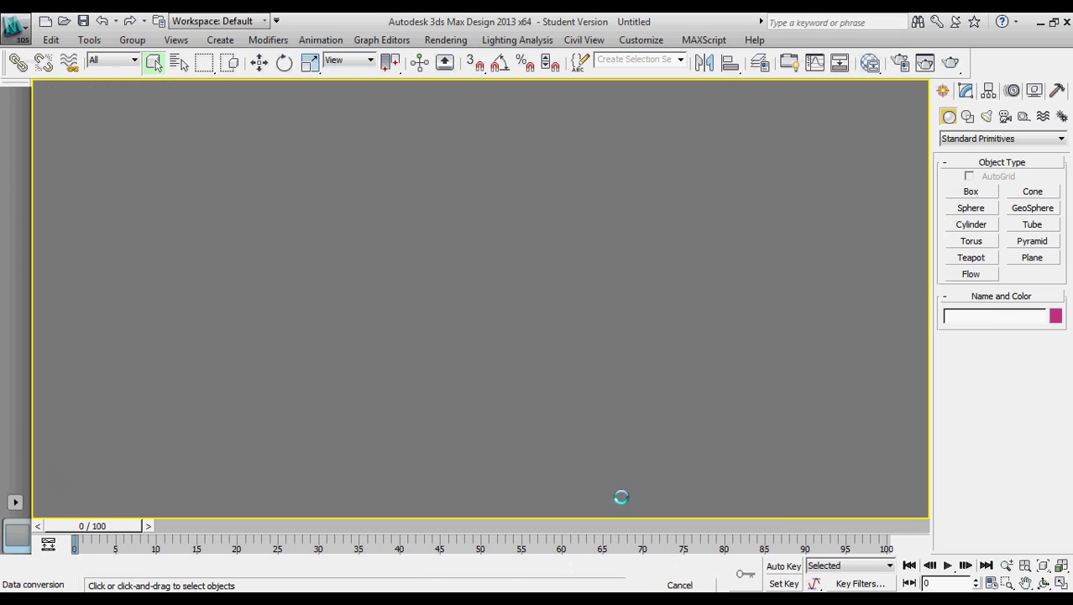
- Delete the camera that came in with the imported piece
middle_drag(504, 367, 389, 314)
middle_drag(656, 262, 405, 326)
scroll(404, 326, up, 2)
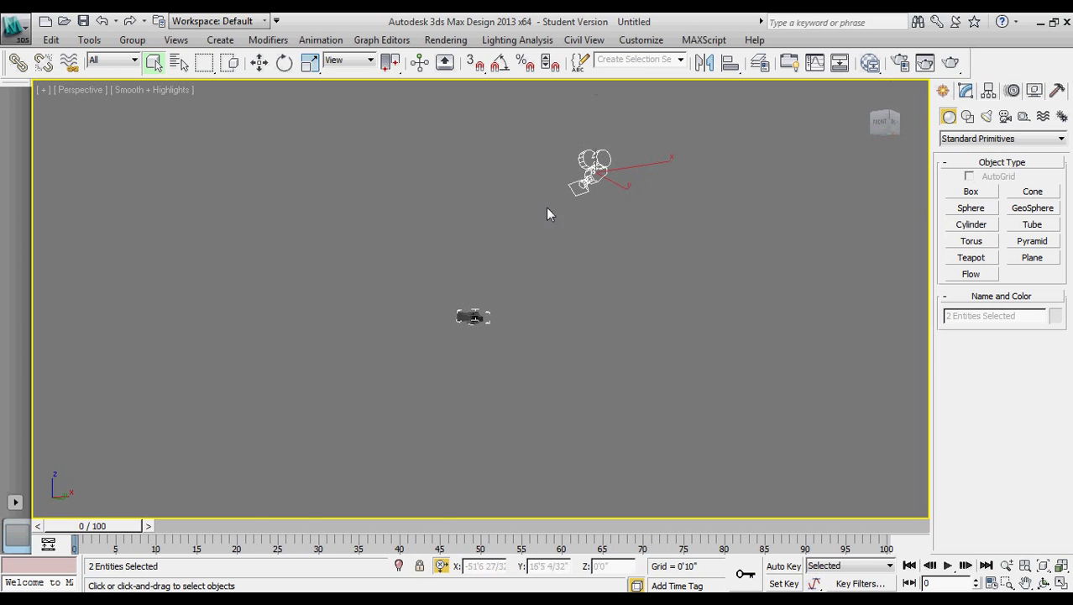
click(579, 190)
click(590, 212)
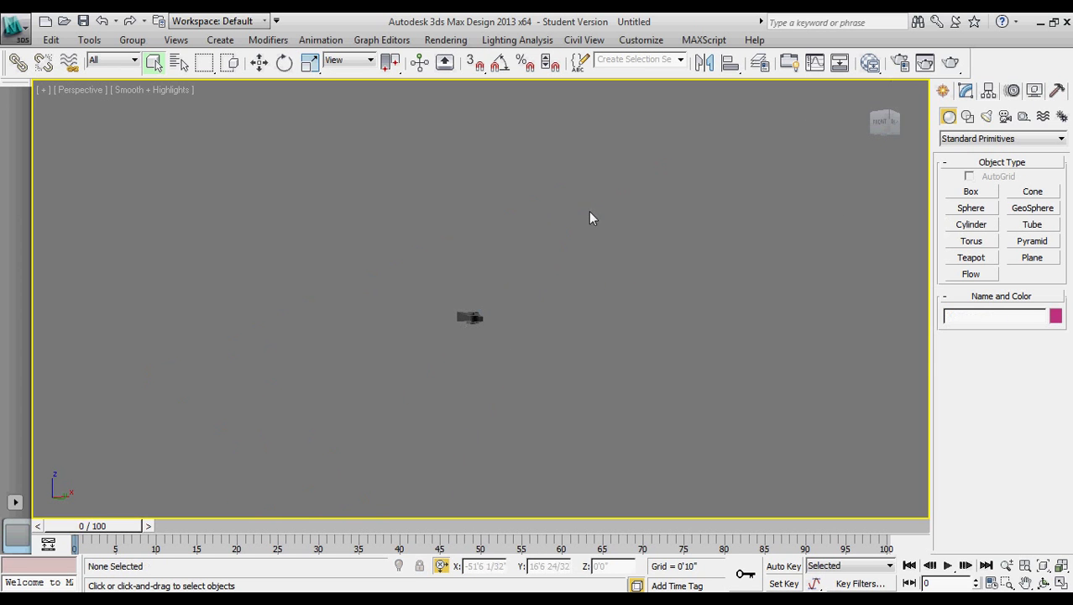
- Delete the SunAndSky-002 light group far above the imported piece
scroll(451, 362, up, 5)
scroll(452, 368, up, 1)
scroll(498, 364, down, 4)
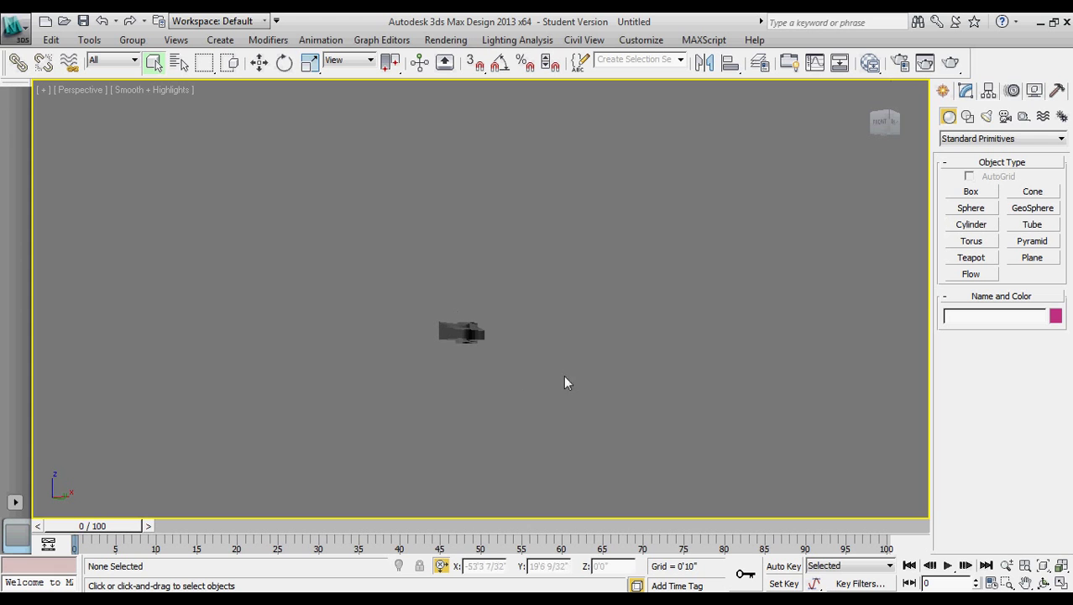
click(1057, 567)
middle_drag(641, 304, 603, 303)
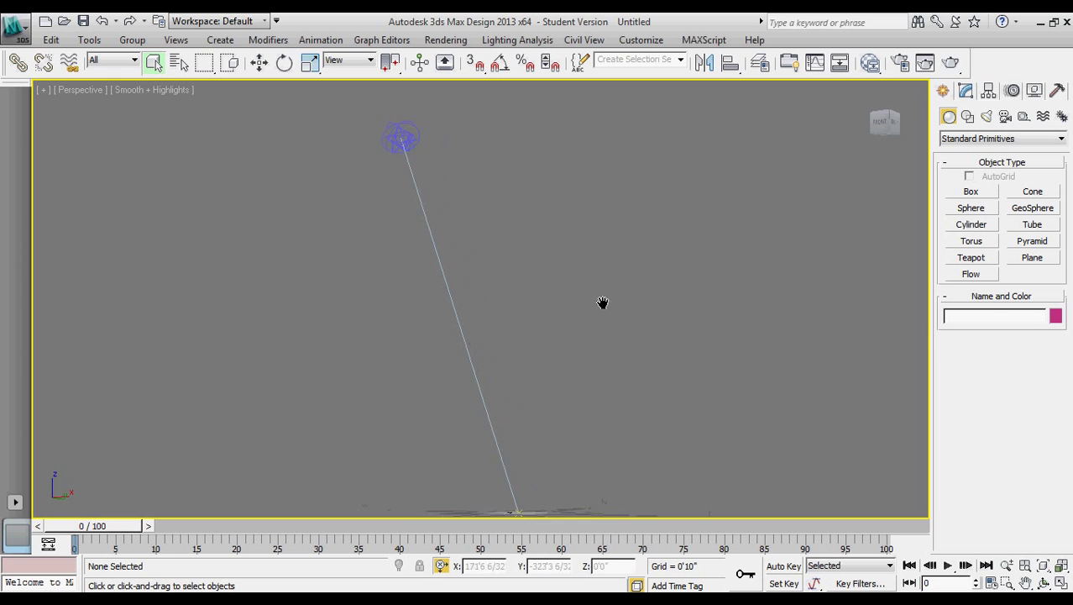
scroll(471, 217, down, 2)
click(424, 186)
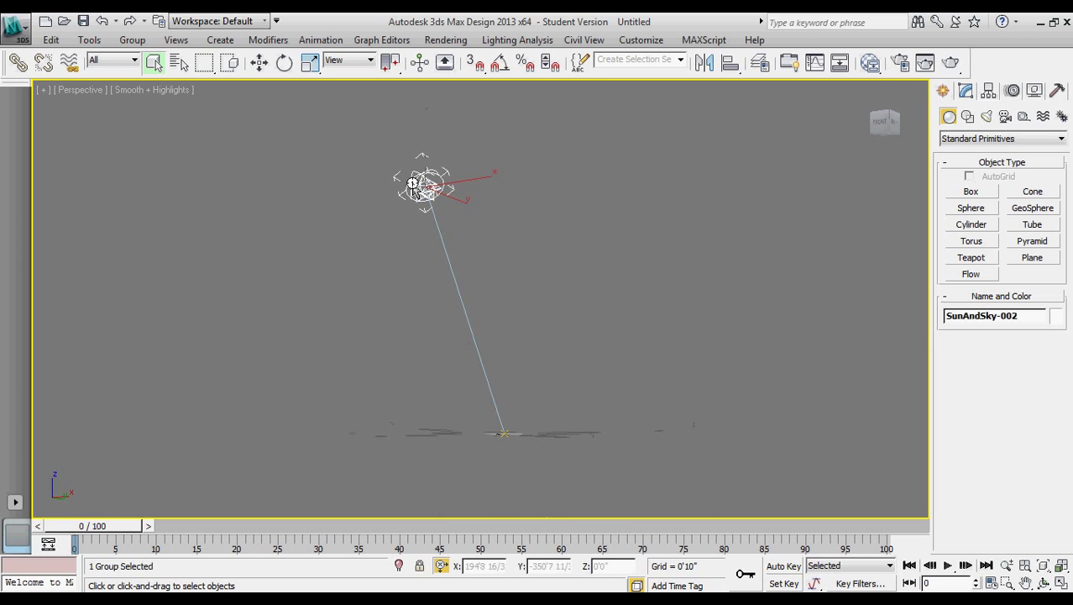
key(Delete)
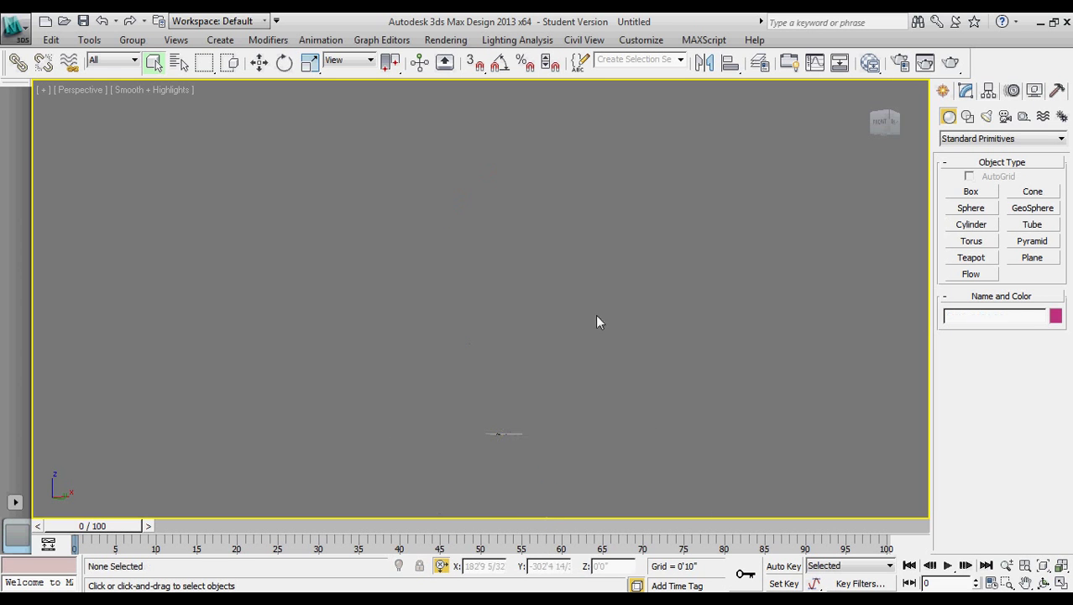
- Frame the remaining piece in the Perspective view and examine its shape and openings from several sides
click(1060, 566)
scroll(740, 345, down, 3)
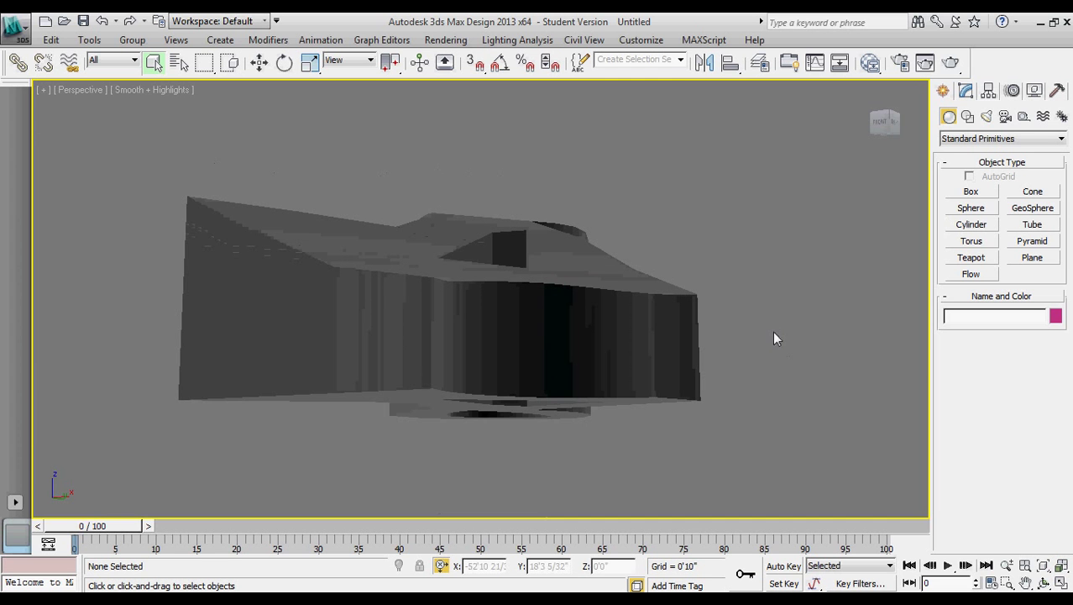
middle_drag(772, 327, 561, 317)
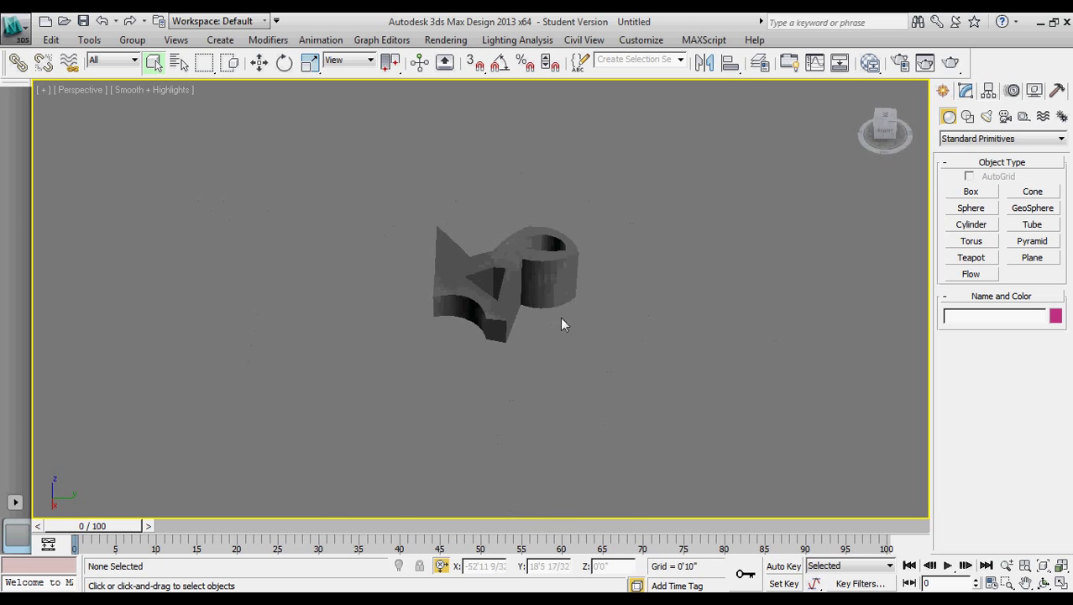
scroll(562, 325, up, 3)
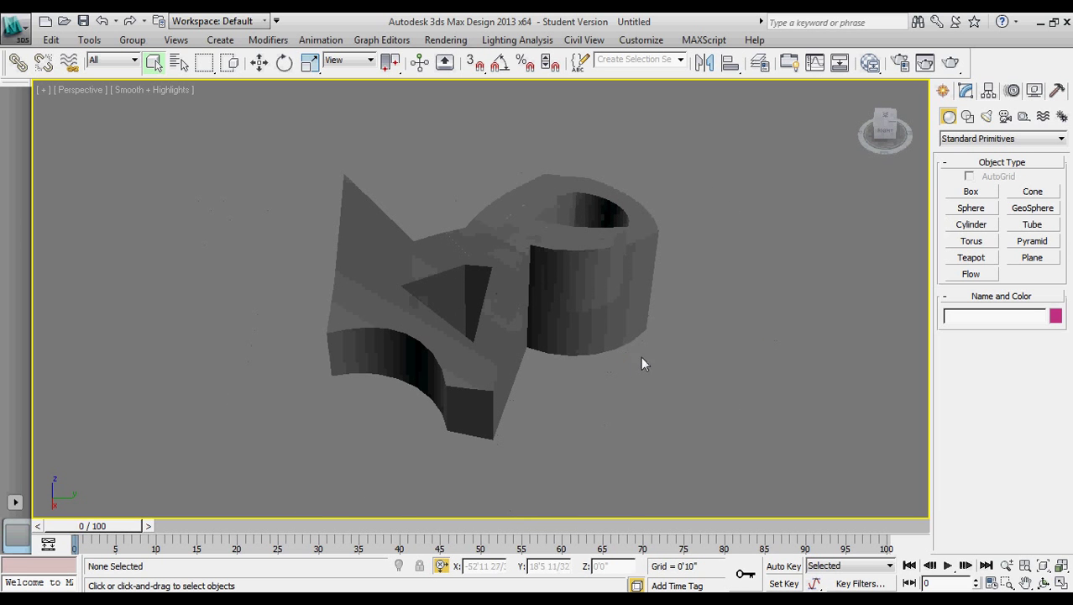
middle_drag(720, 367, 651, 399)
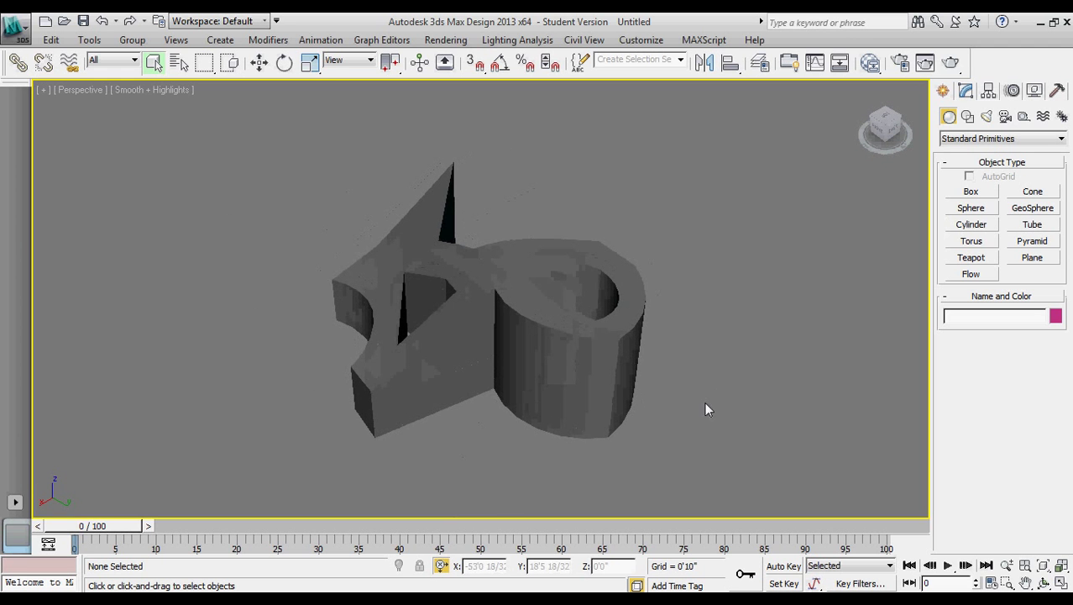
- Export the piece to the Desktop as a binary StereoLitho (STL) file named "base piece 12"
click(18, 28)
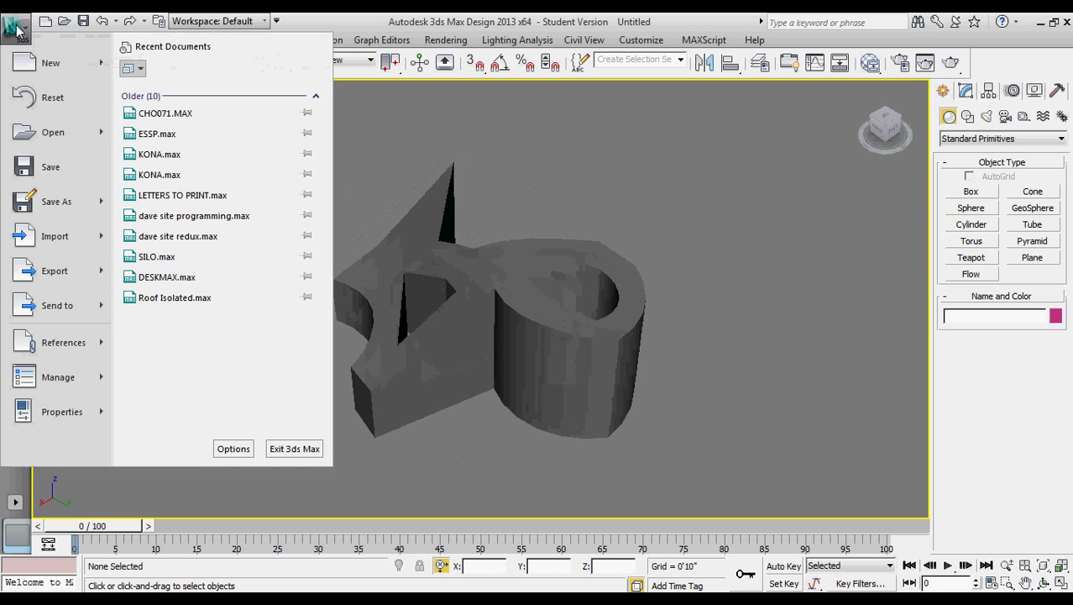
mouse_move(54, 273)
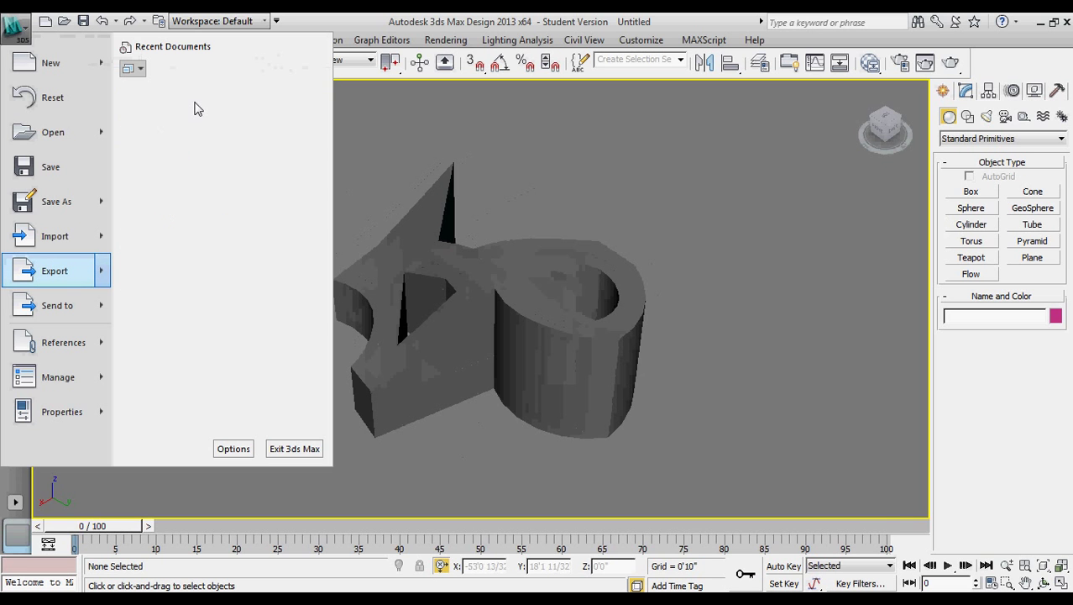
click(198, 109)
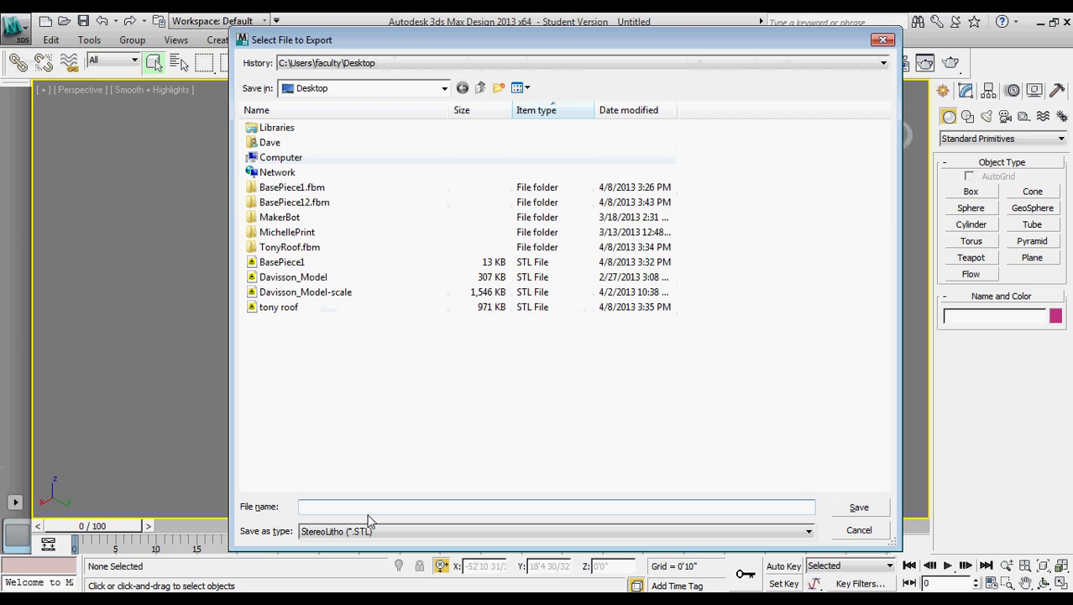
text(base piece 12)
click(365, 536)
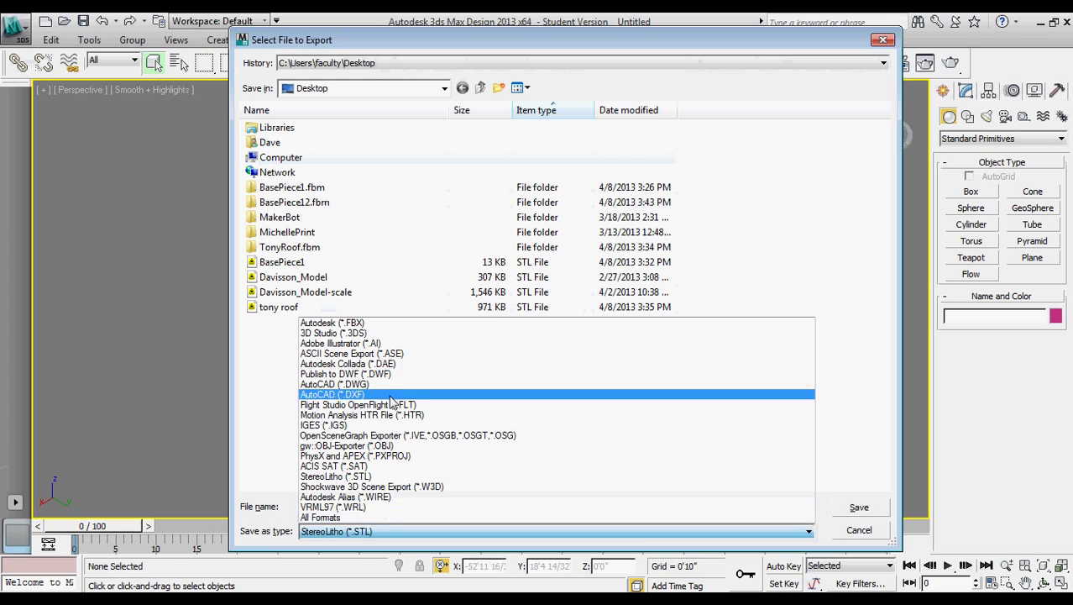
click(334, 476)
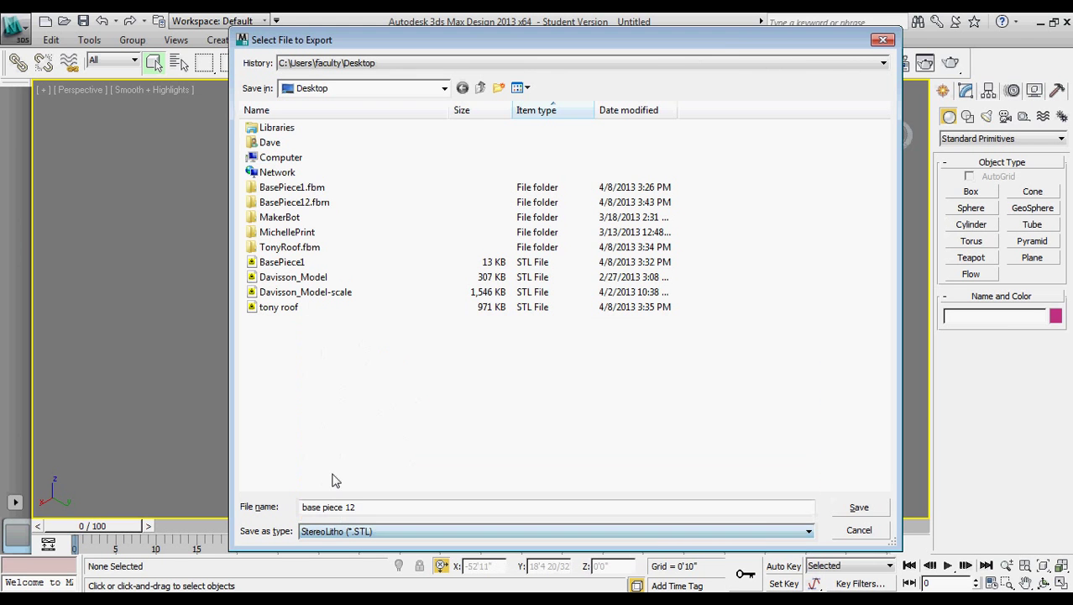
click(859, 508)
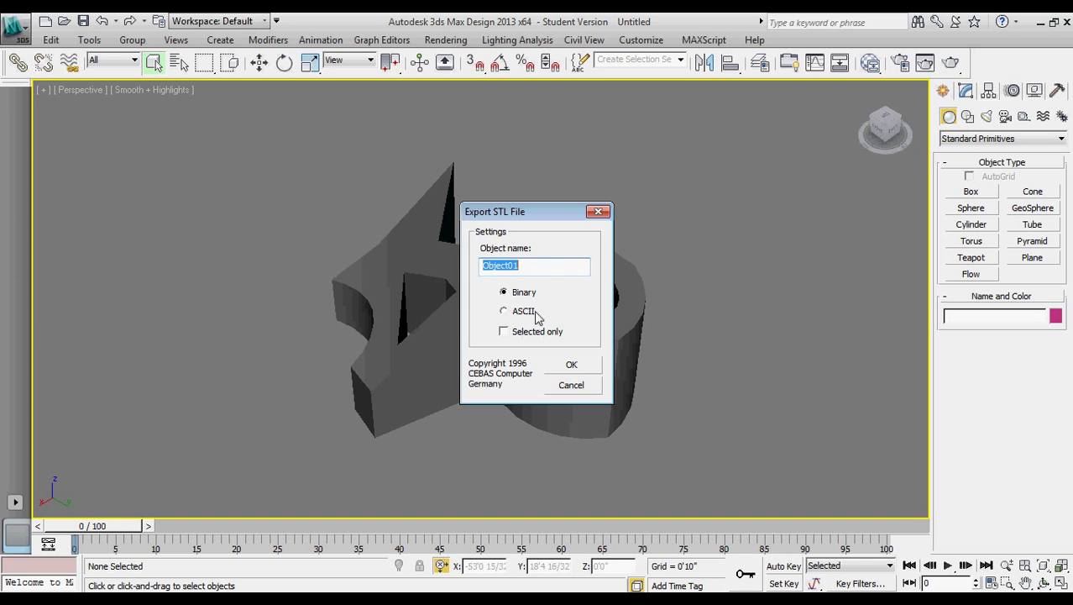
click(574, 366)
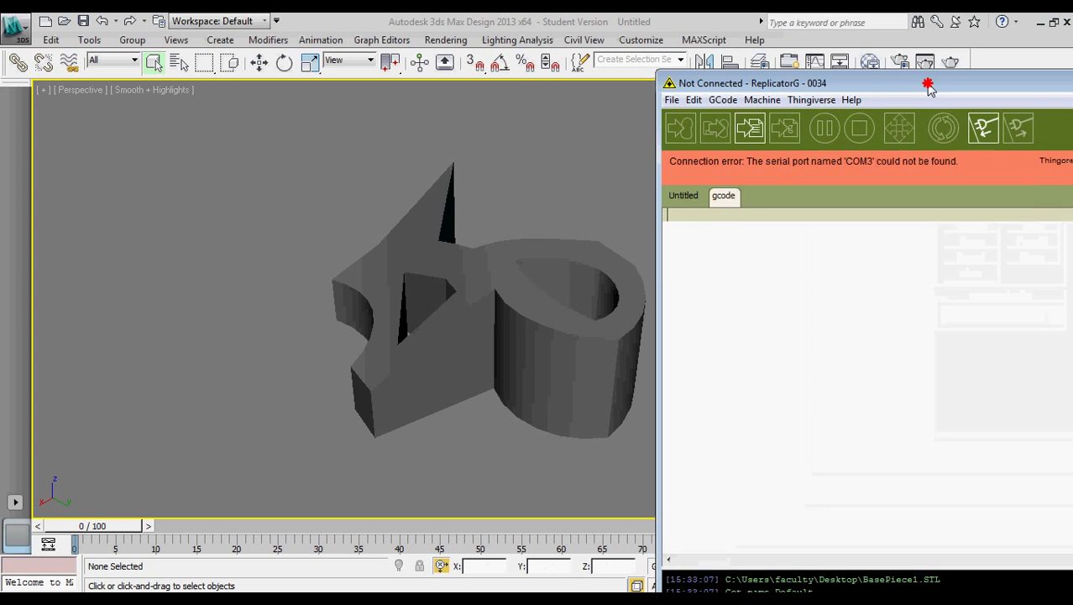
- Switch to ReplicatorG, open base piece 12.STL from the Desktop and view the whole build volume
mouse_move(930, 84)
mouse_down()
mouse_move(804, 48)
mouse_move(437, 47)
mouse_move(340, 34)
mouse_move(326, 70)
mouse_move(330, 35)
mouse_move(387, 34)
mouse_up()
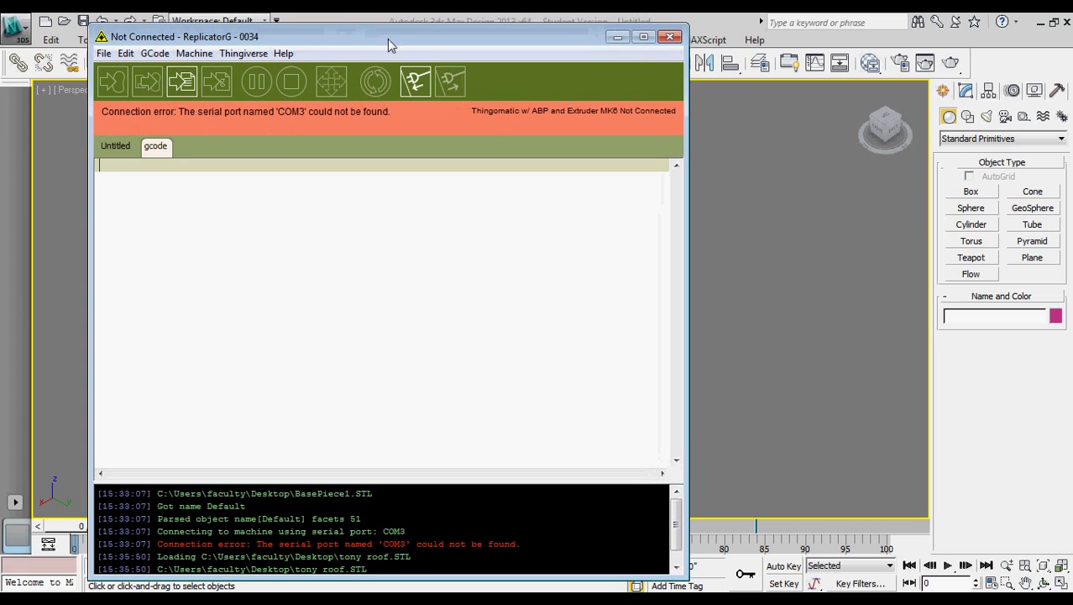
click(103, 54)
click(129, 87)
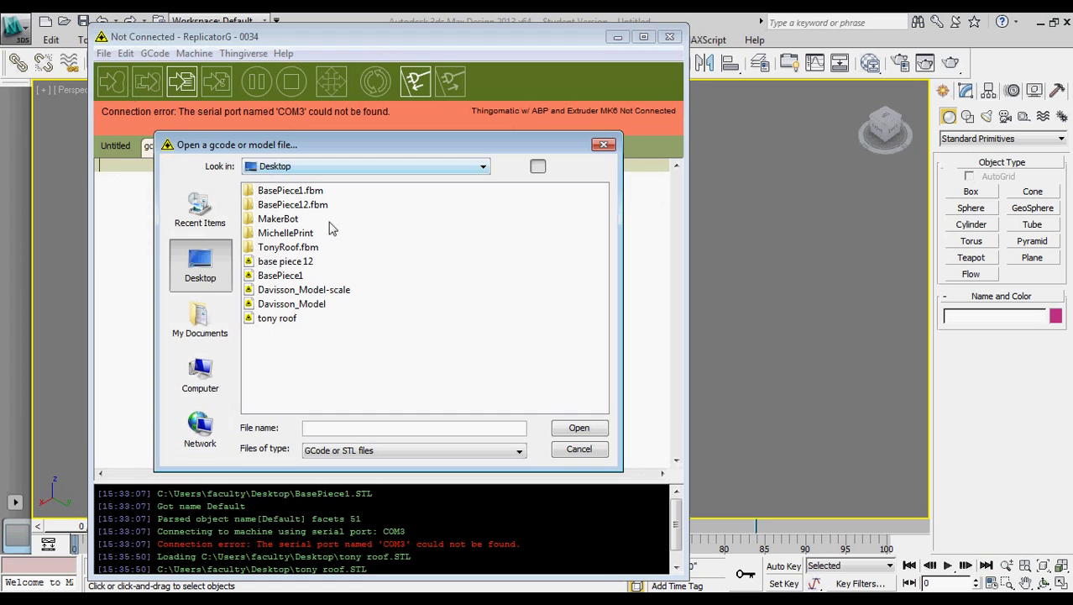
click(298, 263)
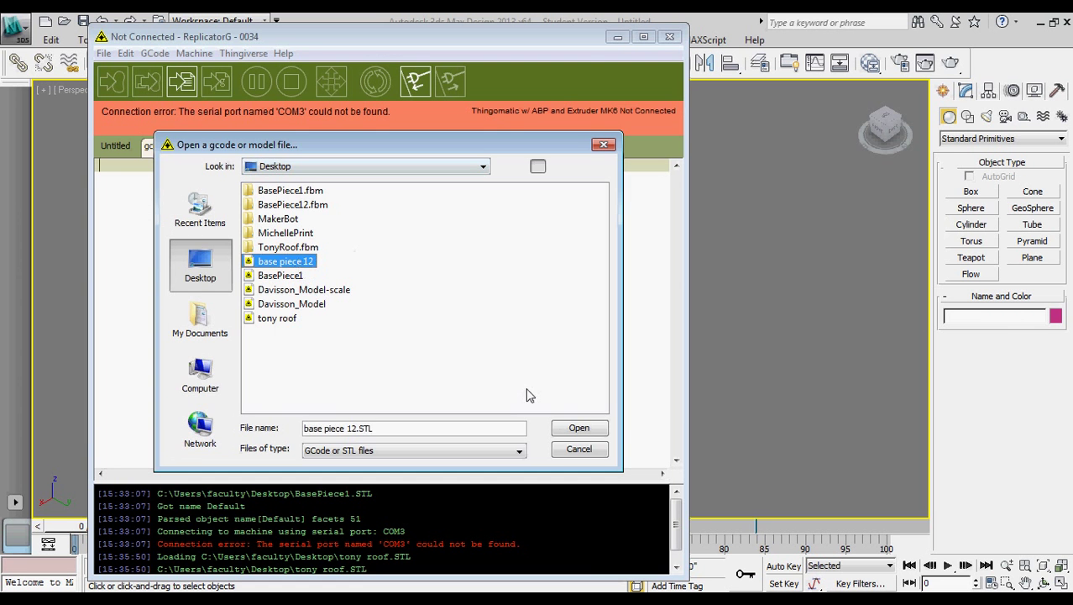
click(578, 428)
drag(486, 316, 505, 327)
scroll(482, 322, down, 5)
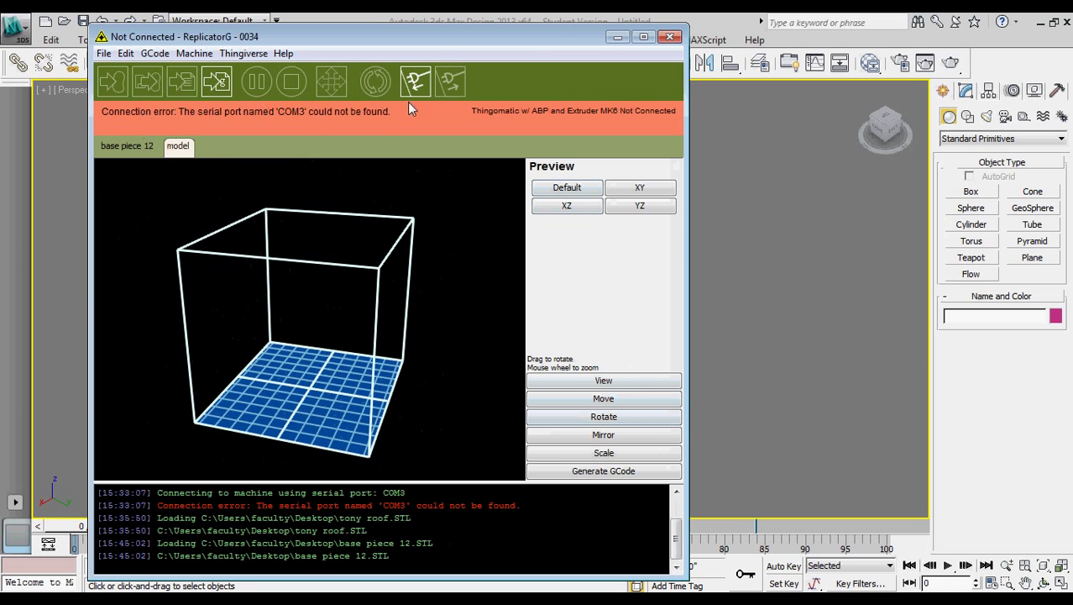
drag(540, 43, 586, 36)
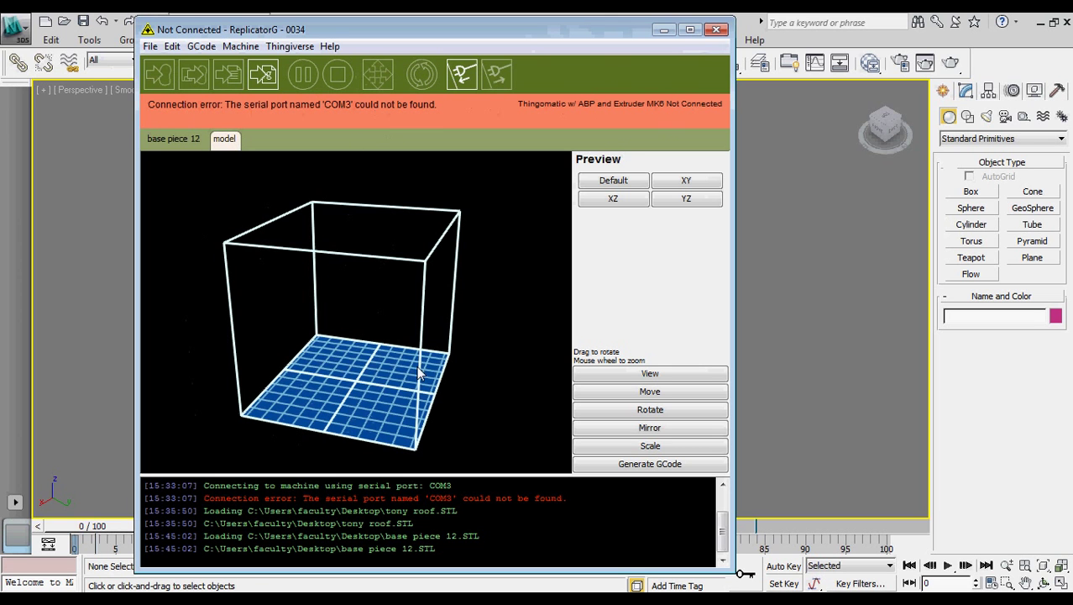
- Inspect the build platform from closer and farther away to look for the imported piece
scroll(371, 419, up, 2)
scroll(371, 419, up, 7)
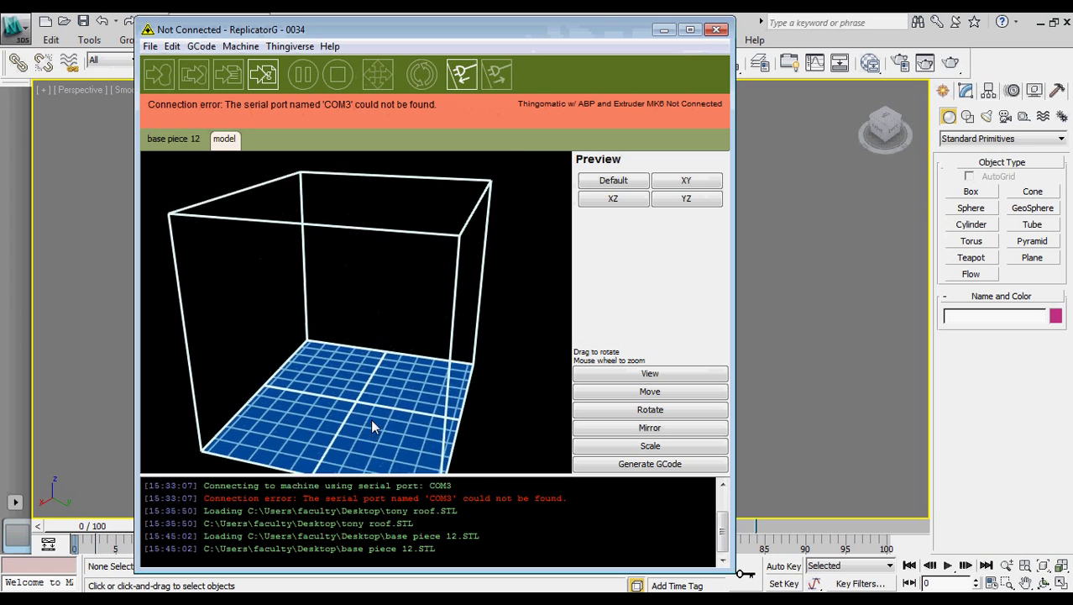
scroll(361, 427, down, 8)
scroll(391, 400, down, 3)
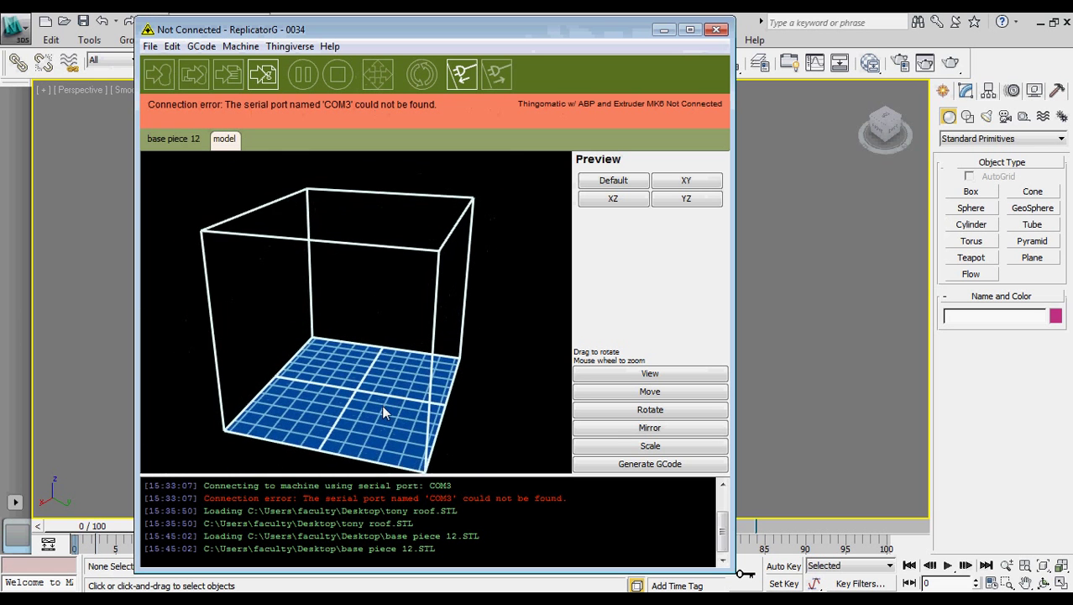
- Switch to 3ds Max and compare the piece's location with the origin grid in the Perspective view
drag(648, 34, 596, 43)
click(712, 27)
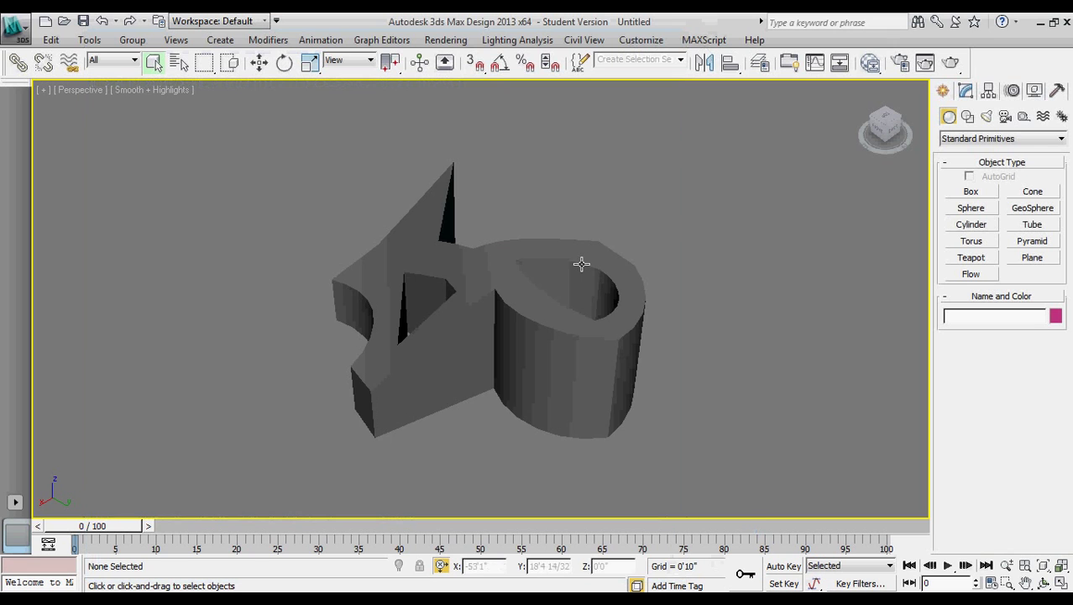
scroll(520, 265, down, 10)
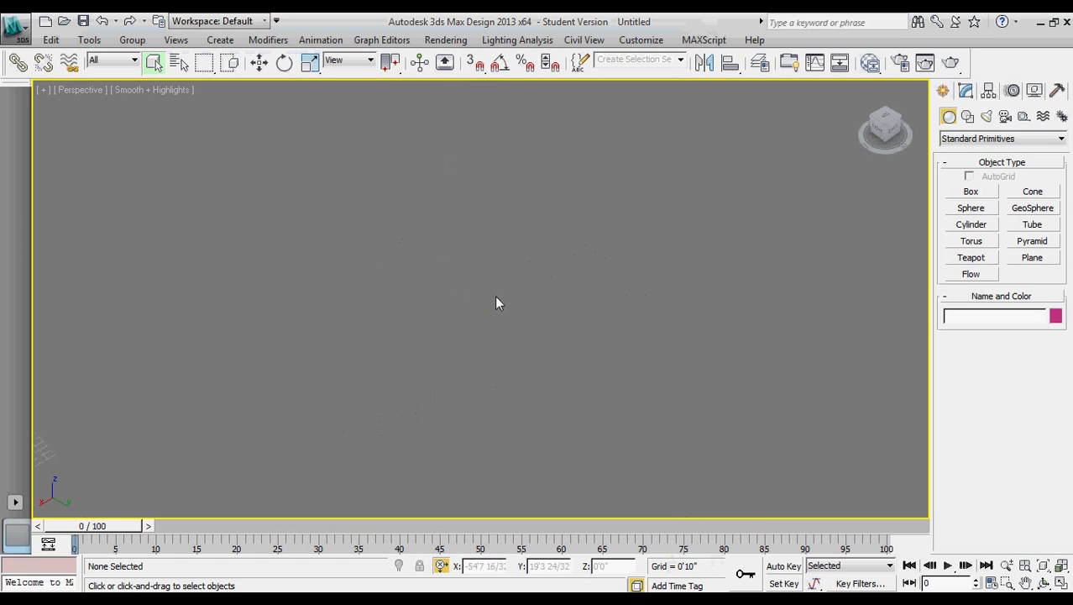
scroll(483, 301, up, 5)
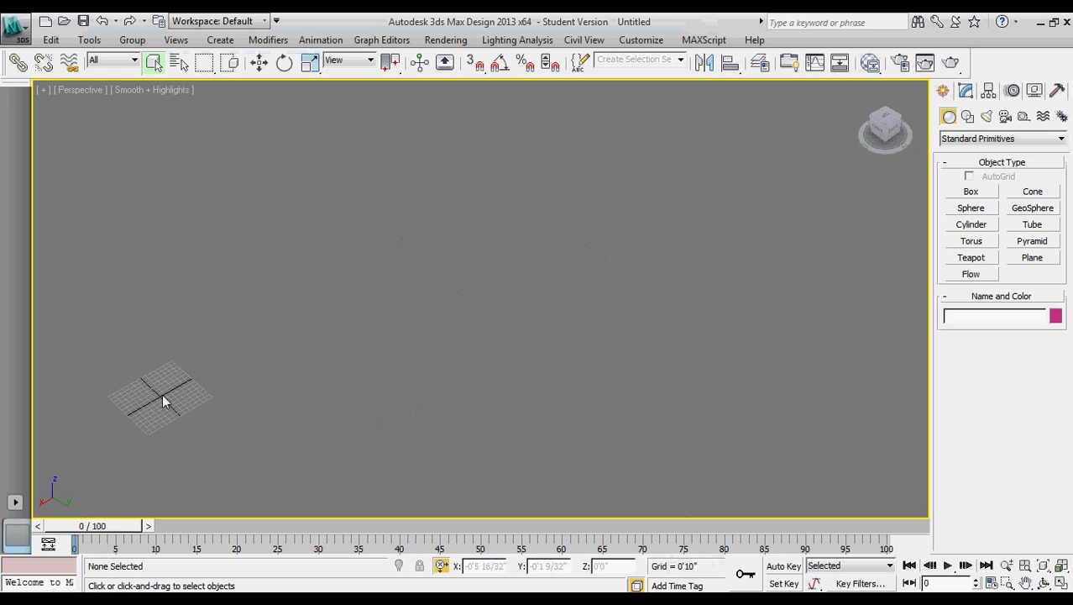
scroll(483, 302, down, 6)
scroll(483, 301, up, 8)
scroll(481, 304, down, 8)
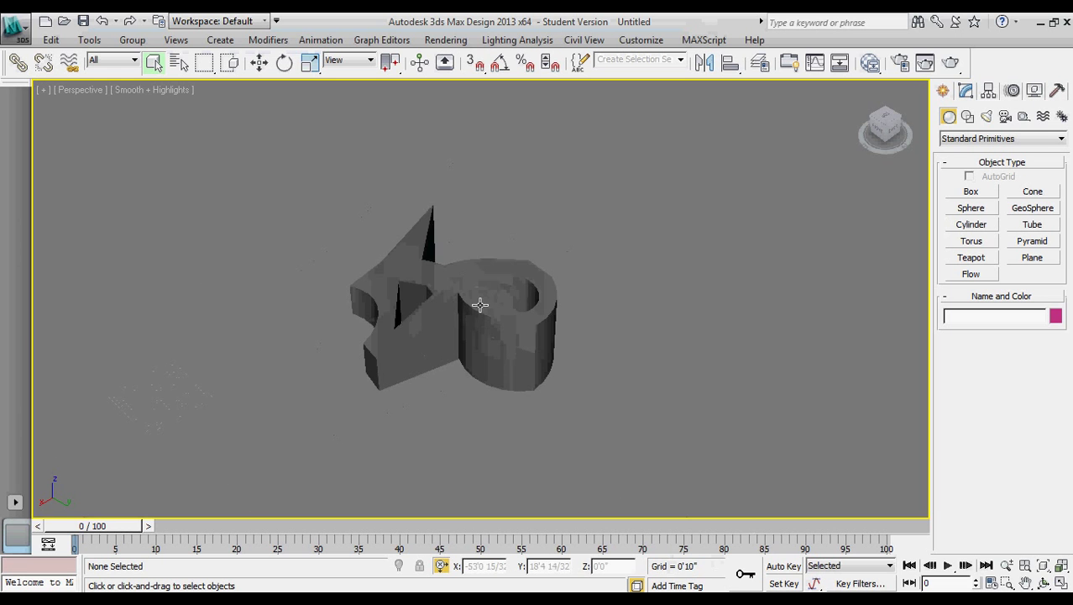
scroll(397, 321, down, 2)
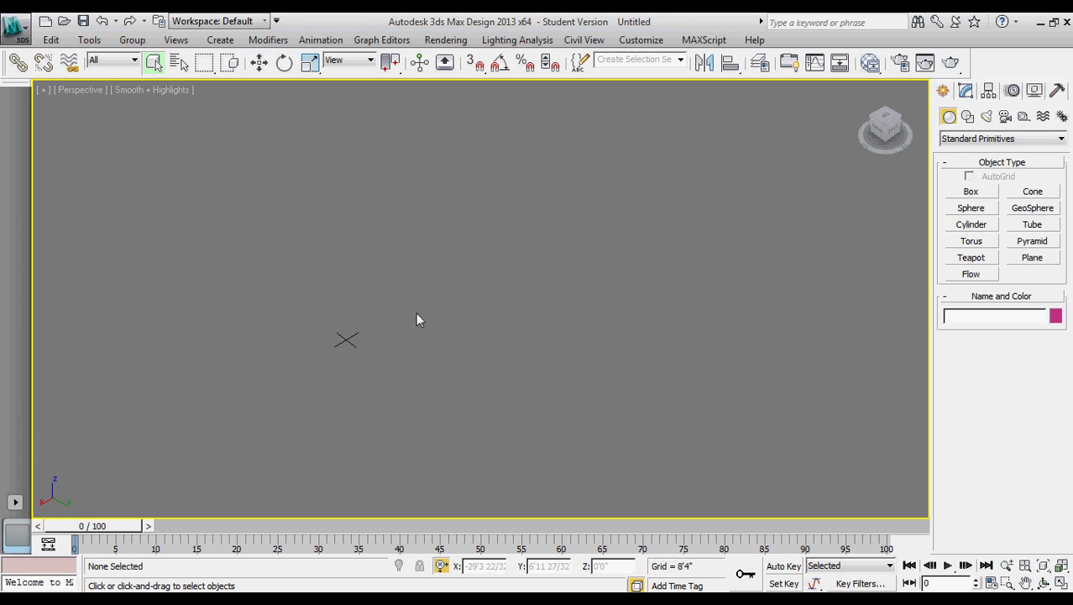
scroll(343, 336, up, 2)
scroll(344, 337, down, 1)
scroll(282, 363, up, 2)
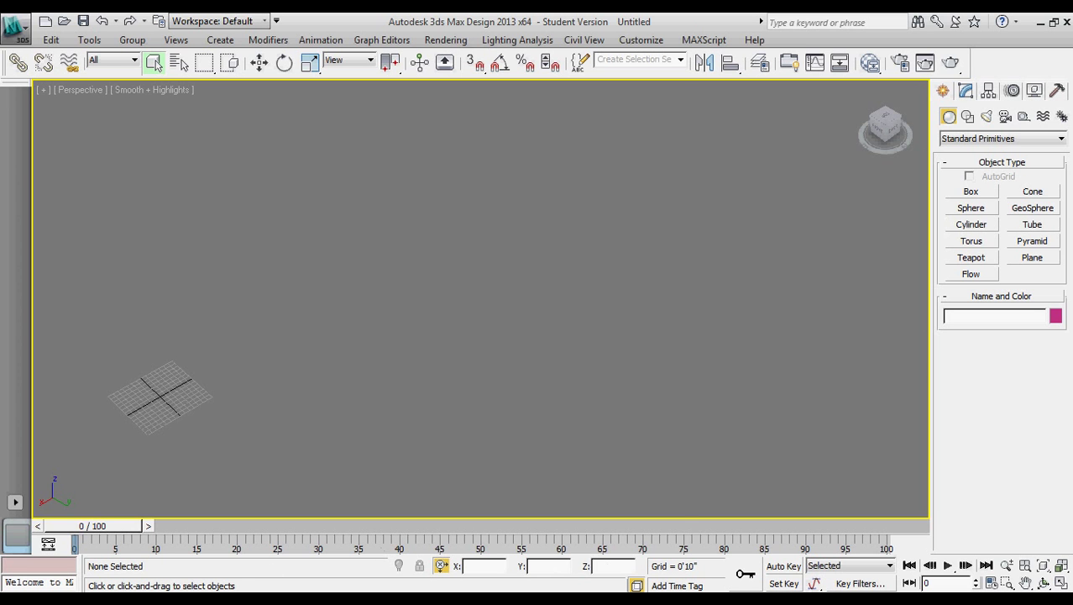
- Switch to ReplicatorG, center the piece in the build volume and put it on the platform
key(alt+Tab)
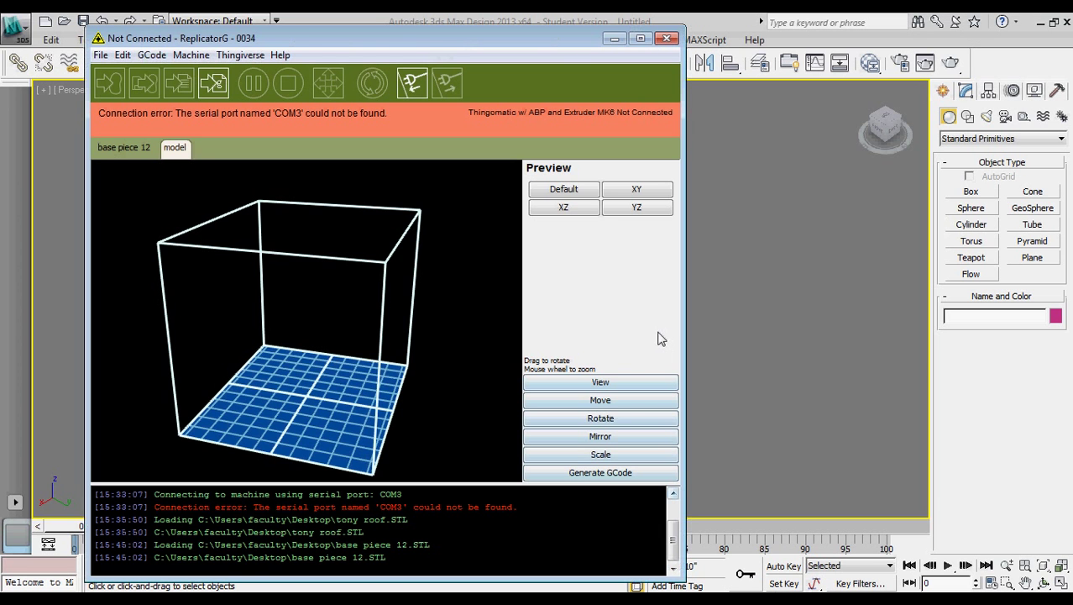
click(605, 401)
click(599, 194)
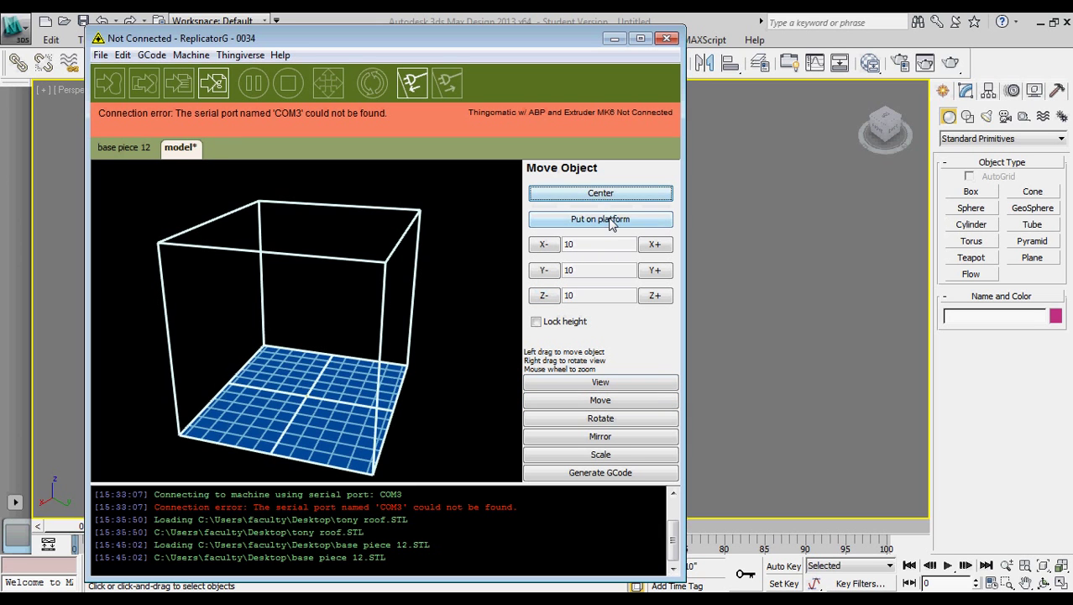
click(610, 220)
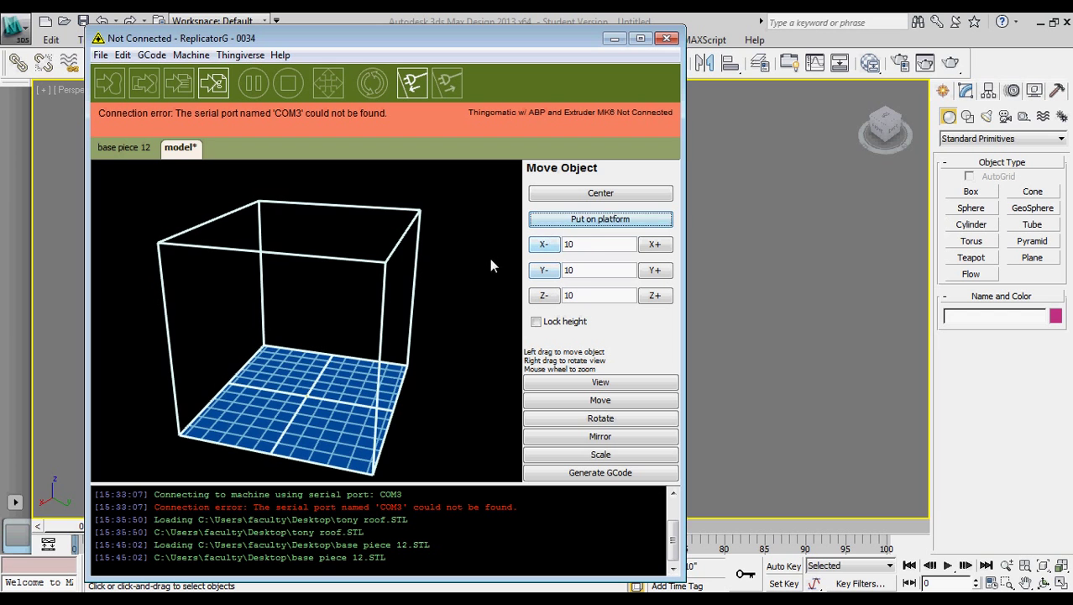
- Scale the piece by converting its units from inches to millimetres
scroll(282, 431, up, 8)
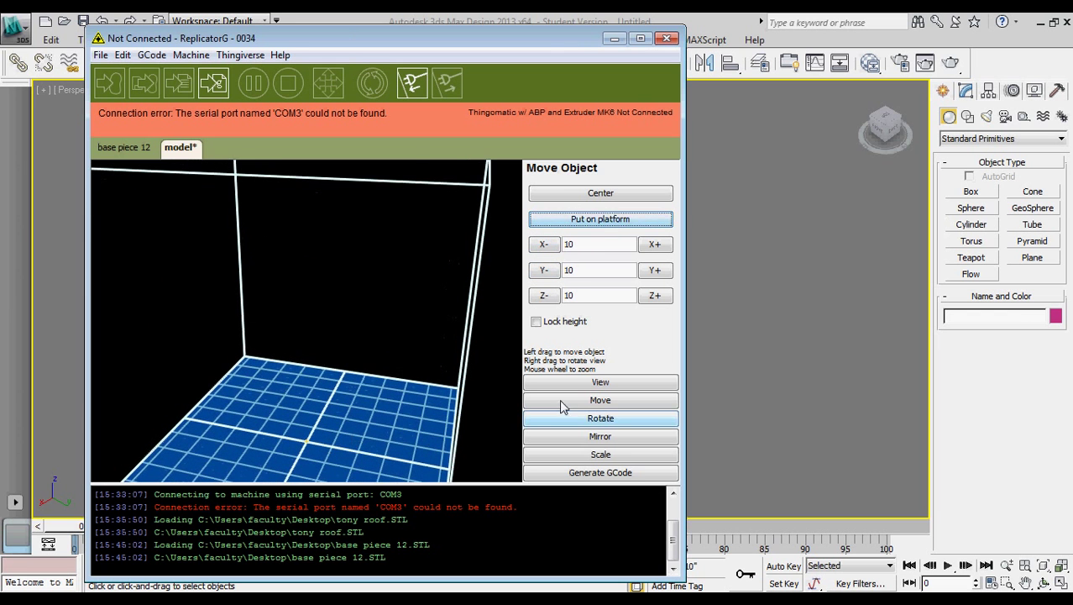
click(586, 383)
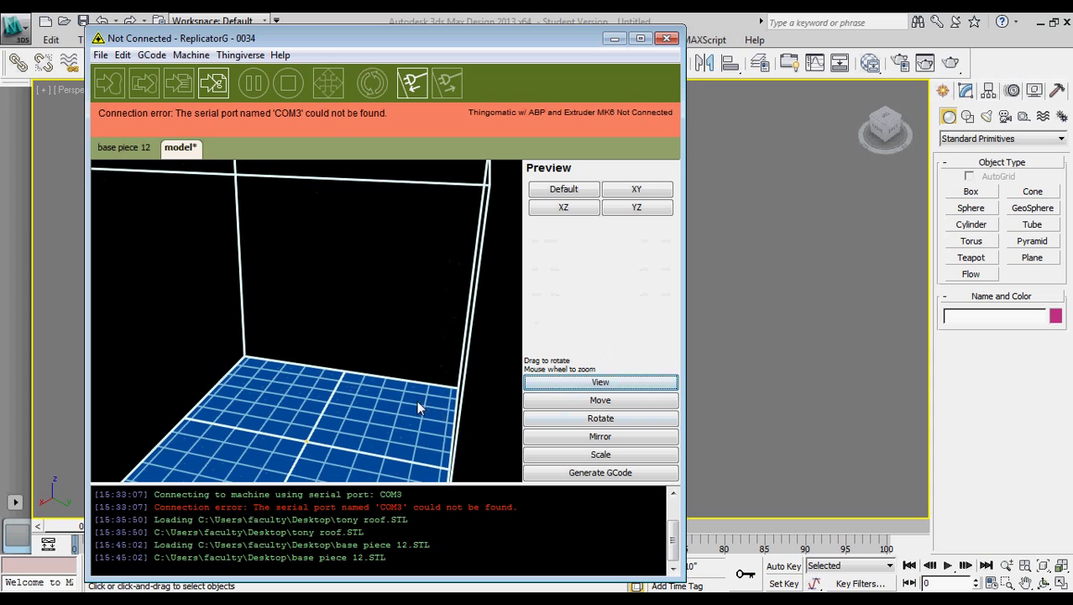
drag(416, 400, 331, 451)
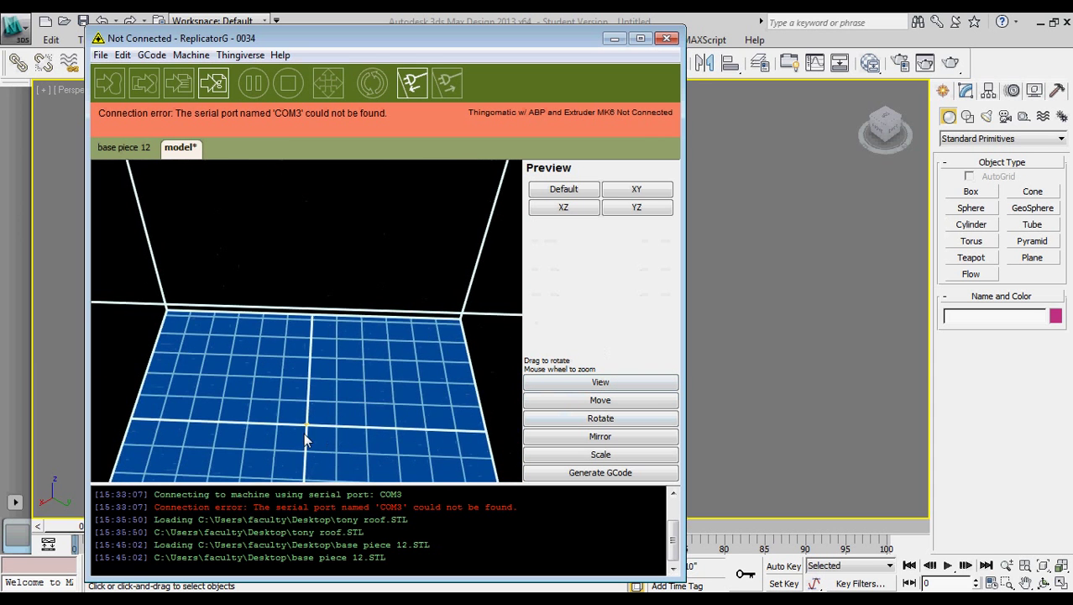
scroll(310, 433, down, 8)
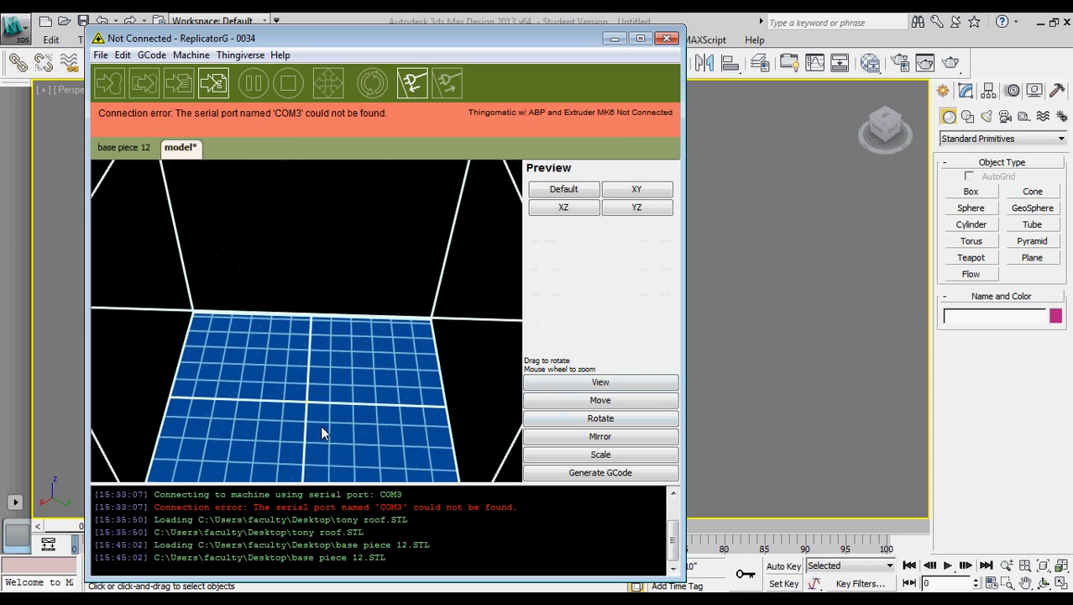
click(594, 384)
drag(447, 435, 485, 430)
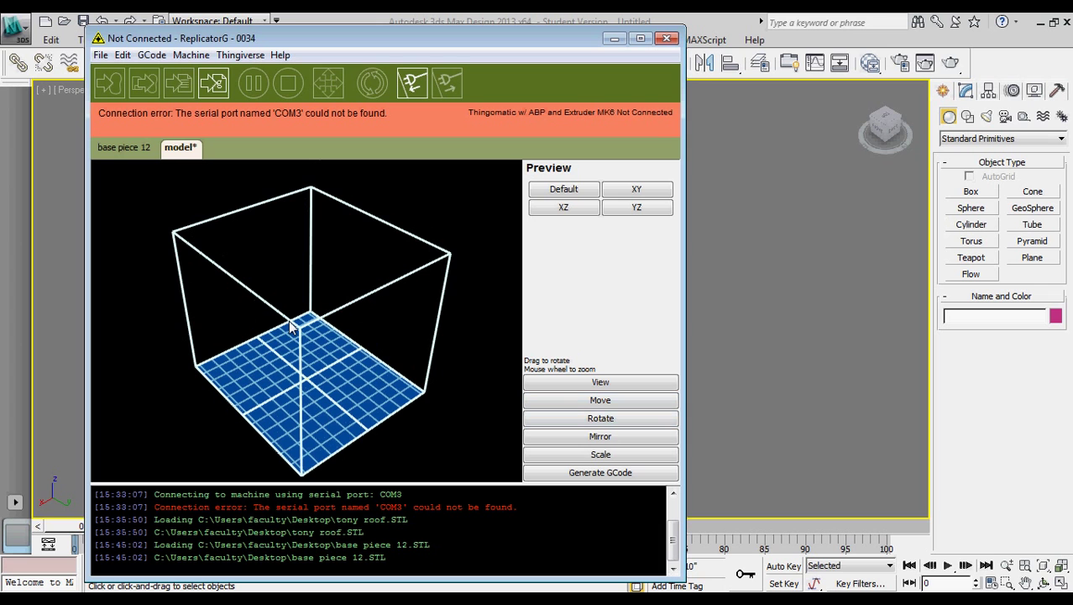
click(598, 455)
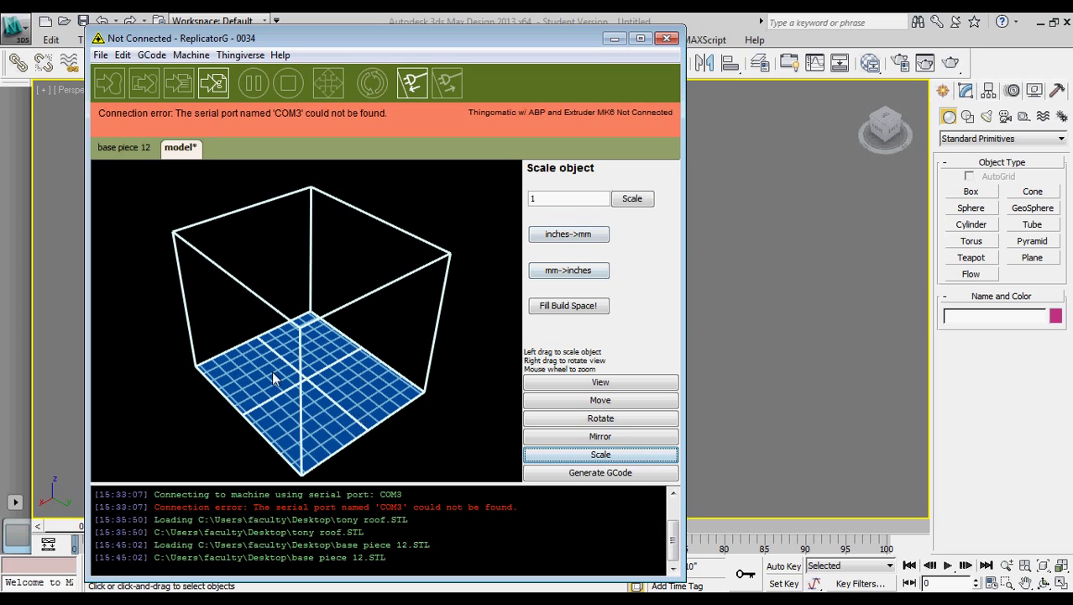
click(570, 235)
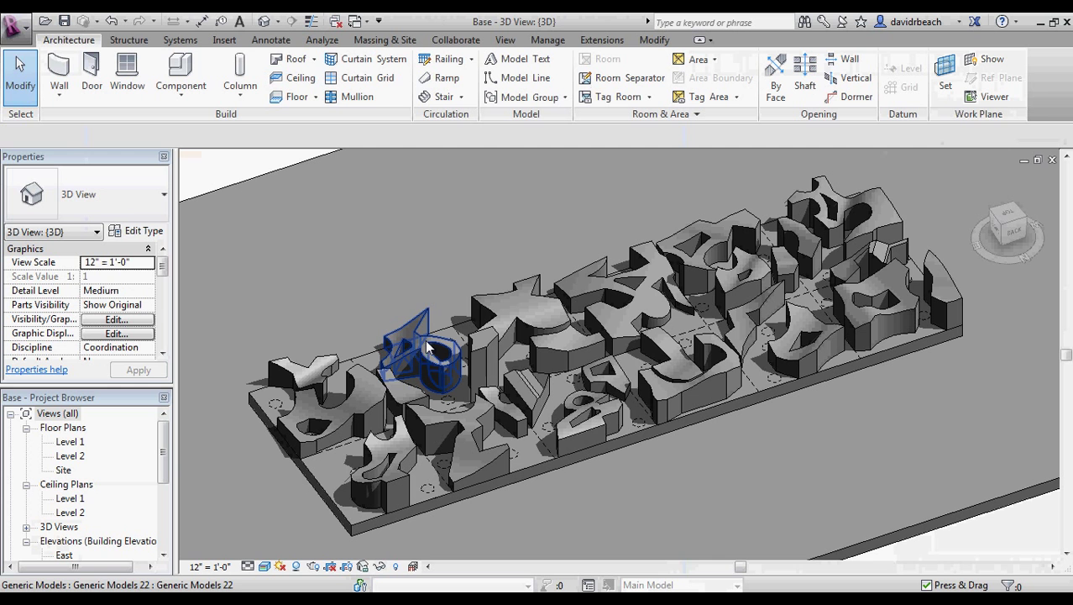
- Open the Level 1 floor plan in Revit and view the scaled piece from above in ReplicatorG for comparison
double_click(68, 442)
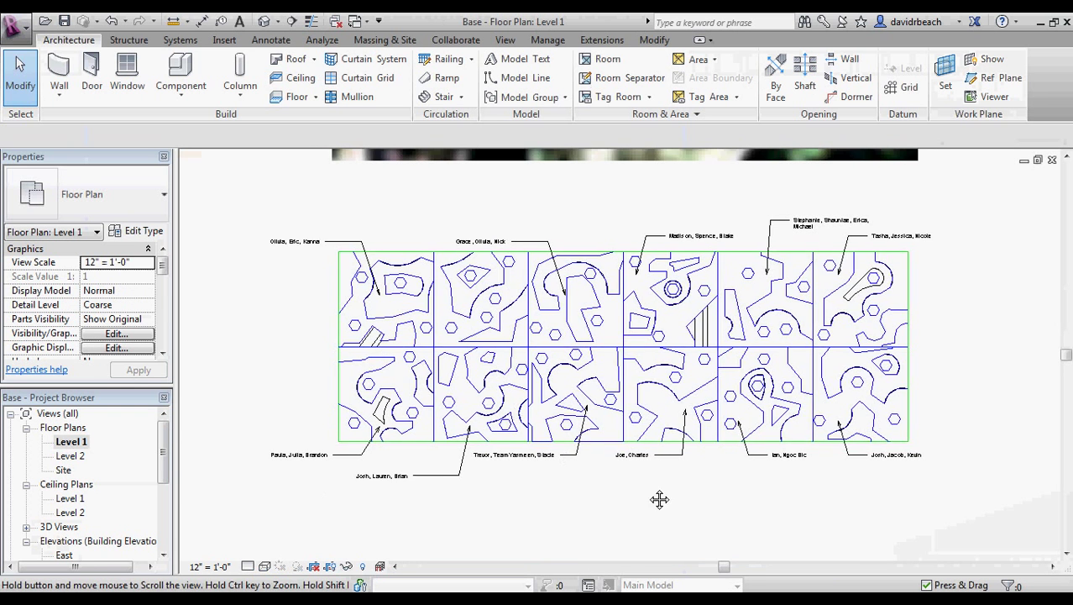
middle_drag(660, 499, 543, 477)
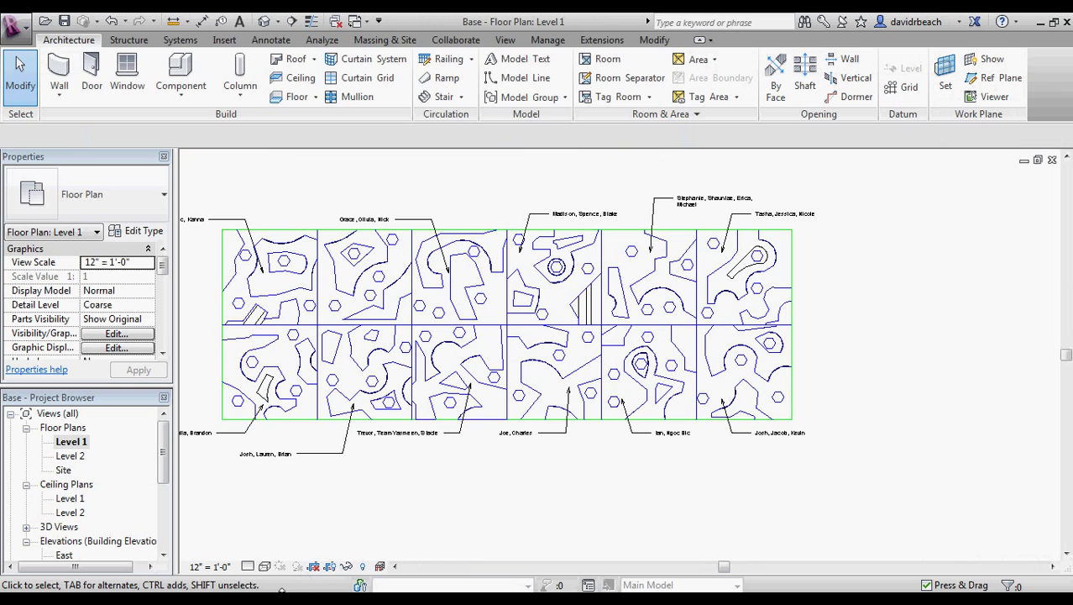
click(736, 600)
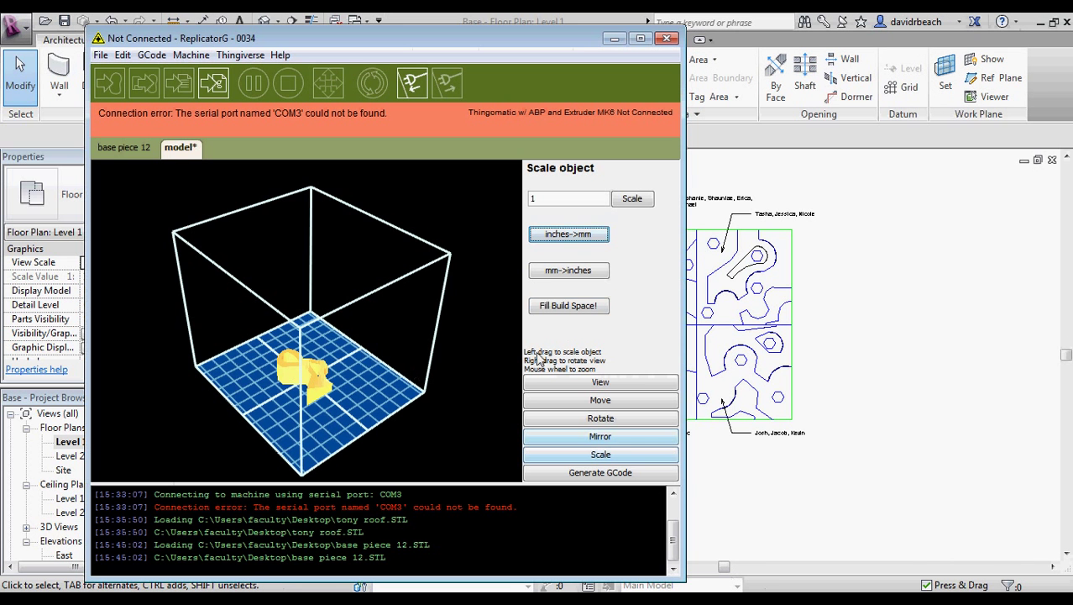
click(598, 383)
drag(457, 358, 449, 374)
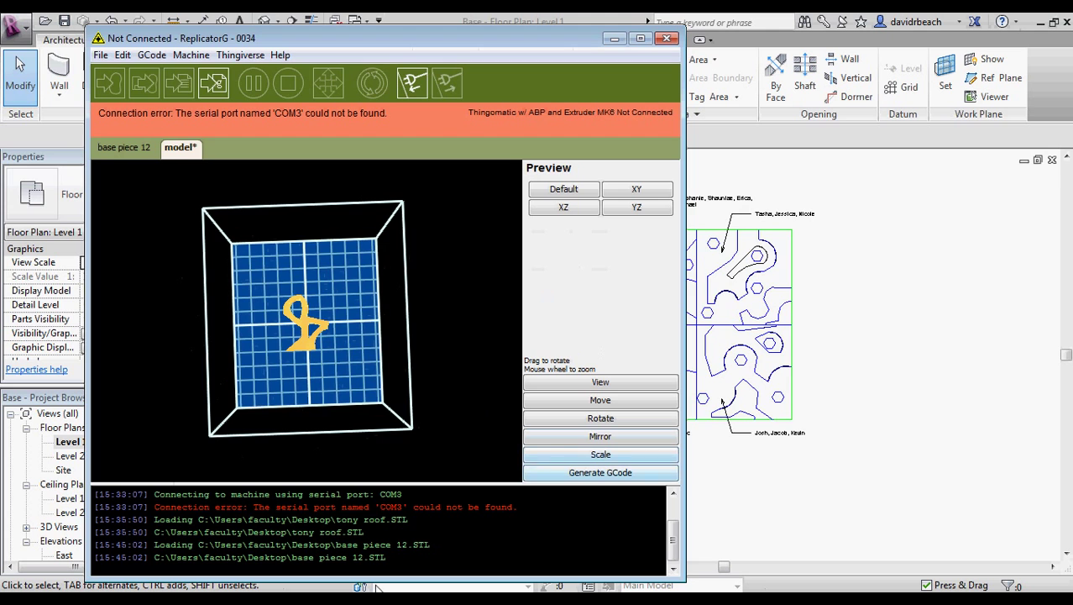
- Switch to Revit and measure from the top of the piece's rounded outline straight down to the tile's lower edge
click(234, 599)
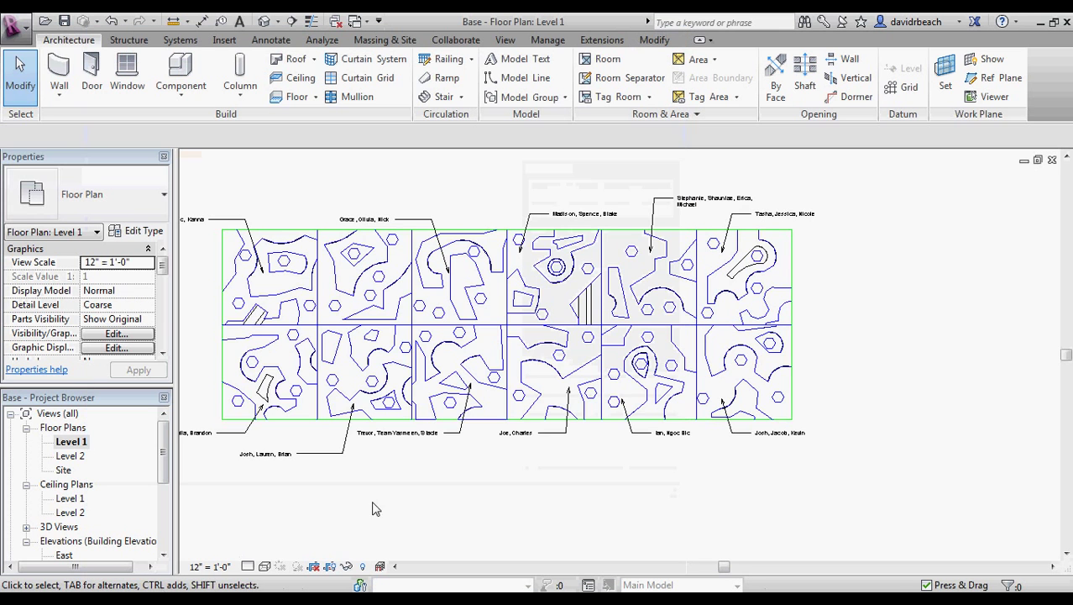
middle_drag(676, 405, 678, 406)
scroll(676, 405, up, 6)
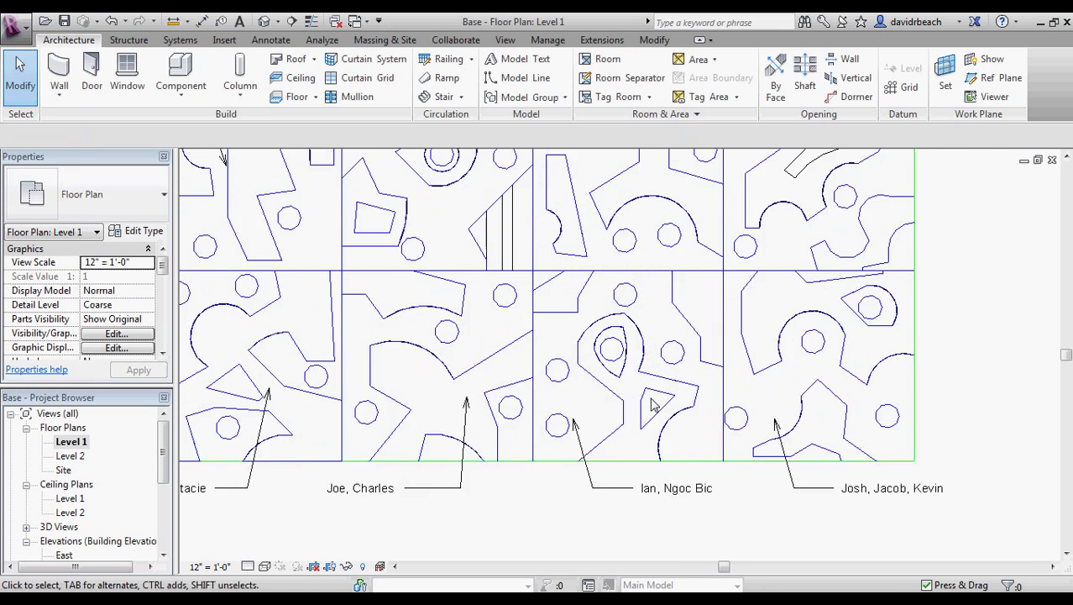
click(173, 21)
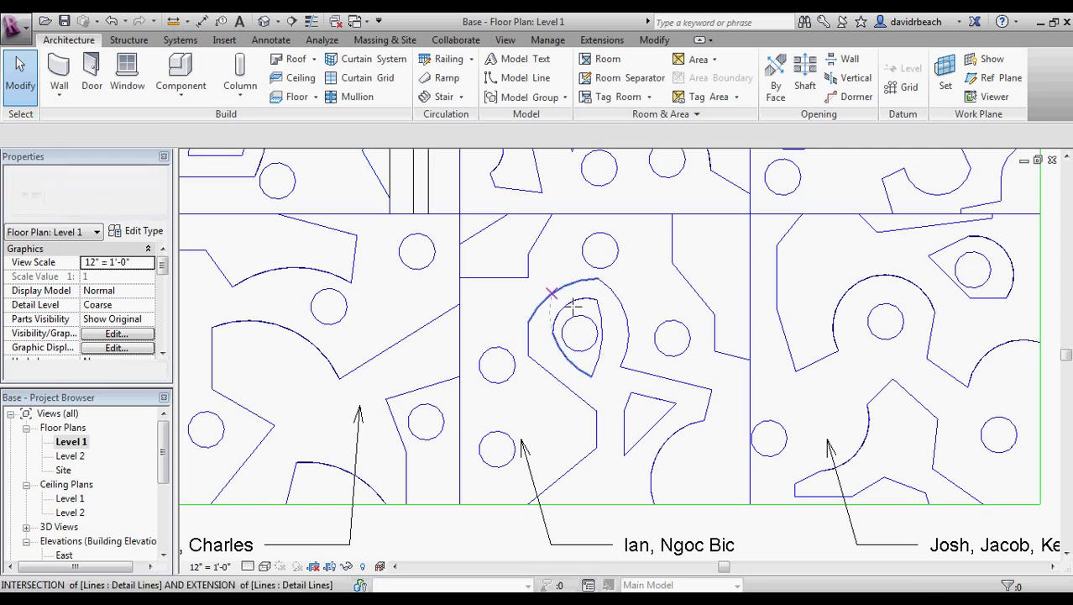
click(596, 280)
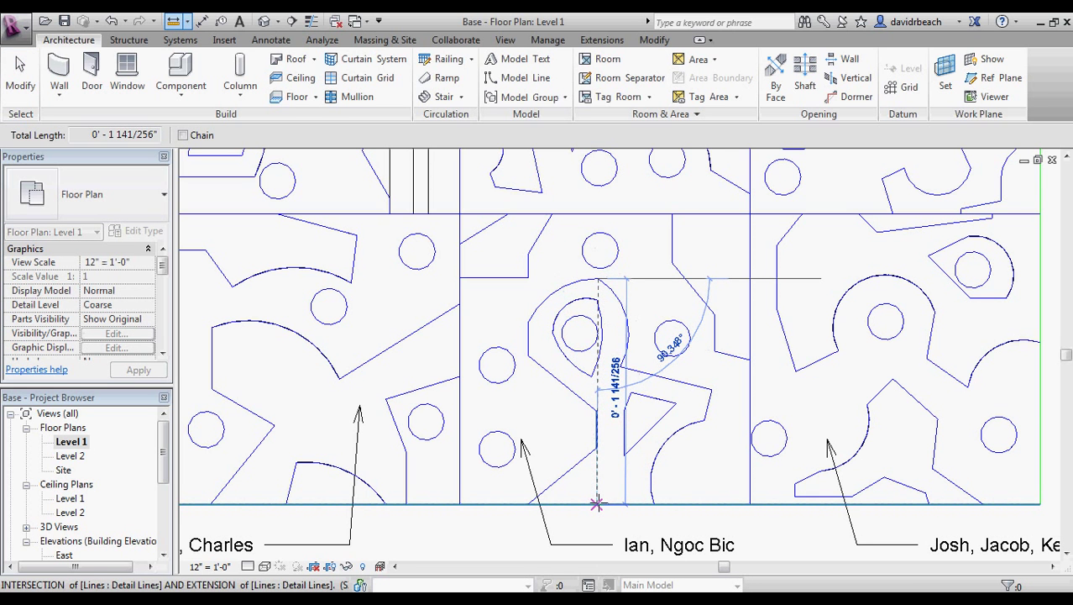
- Switch to ReplicatorG and examine the piece on the platform from a closer, oblique angle
key(alt+Tab)
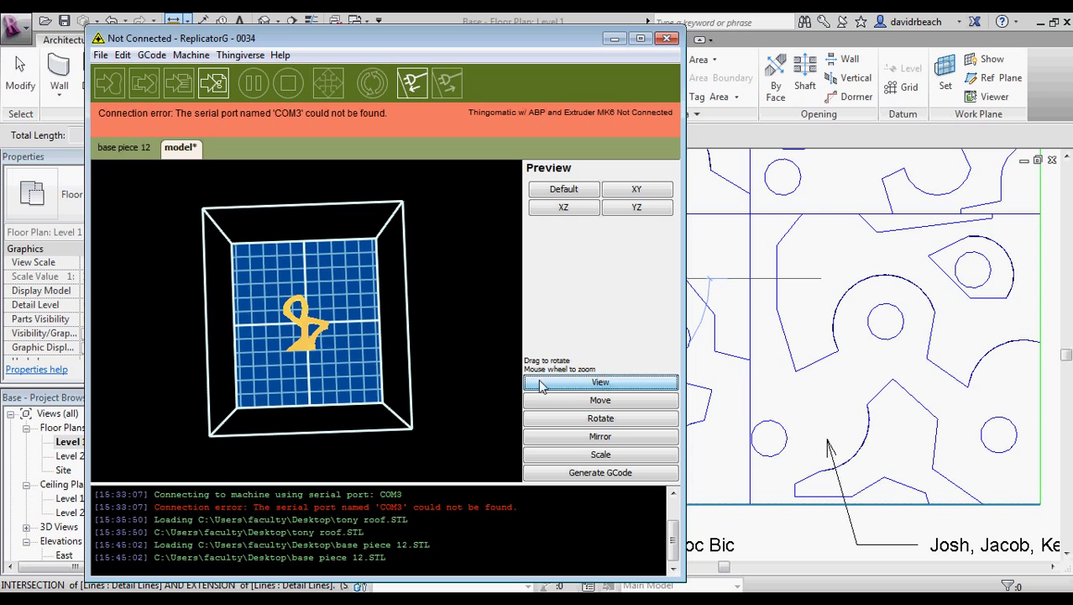
drag(437, 409, 466, 393)
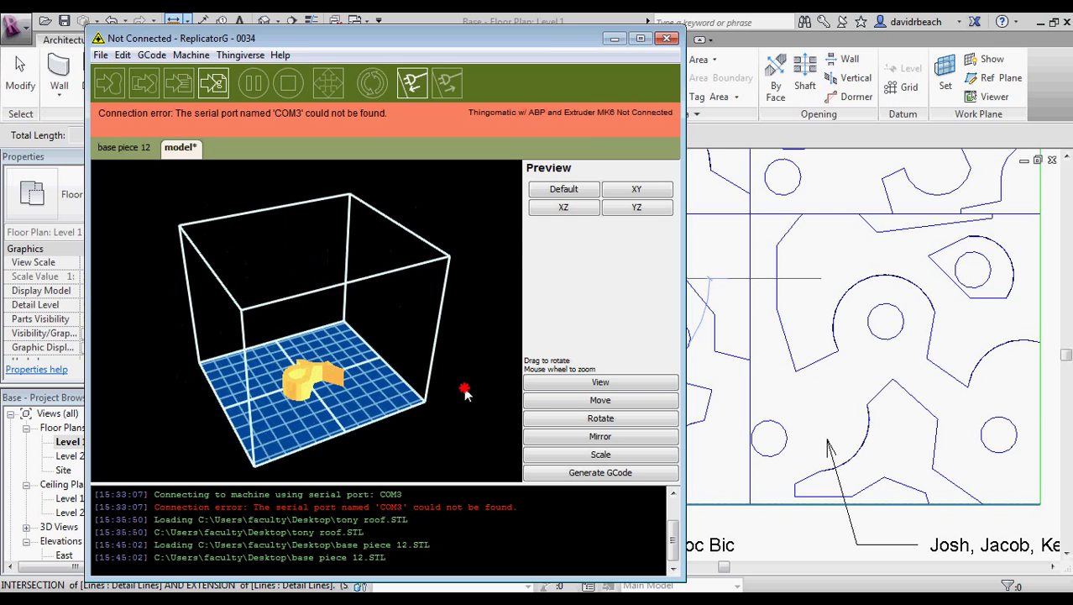
scroll(335, 447, up, 5)
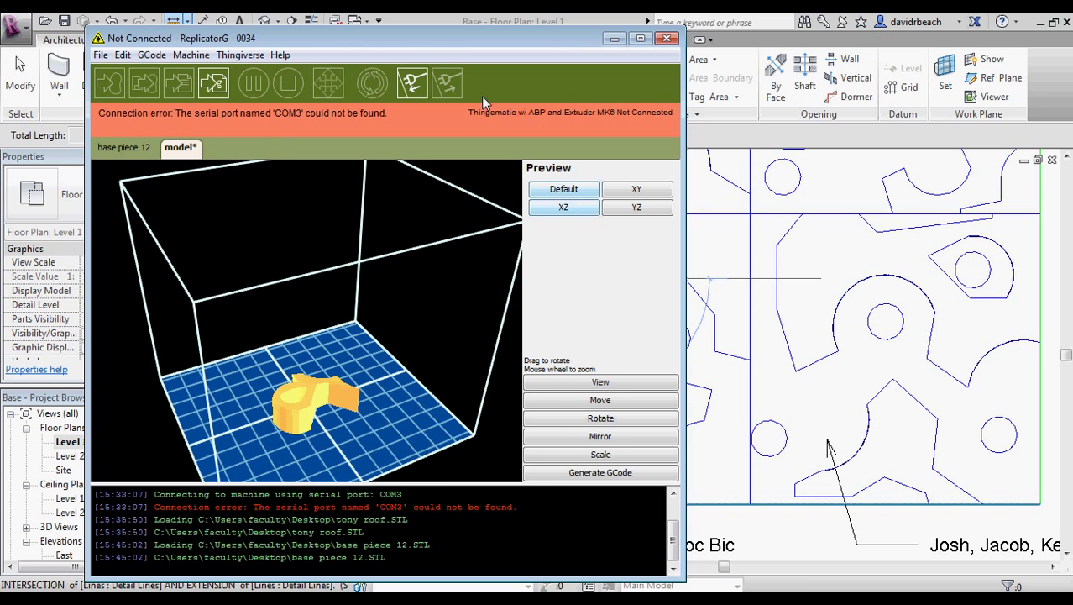
drag(417, 42, 432, 38)
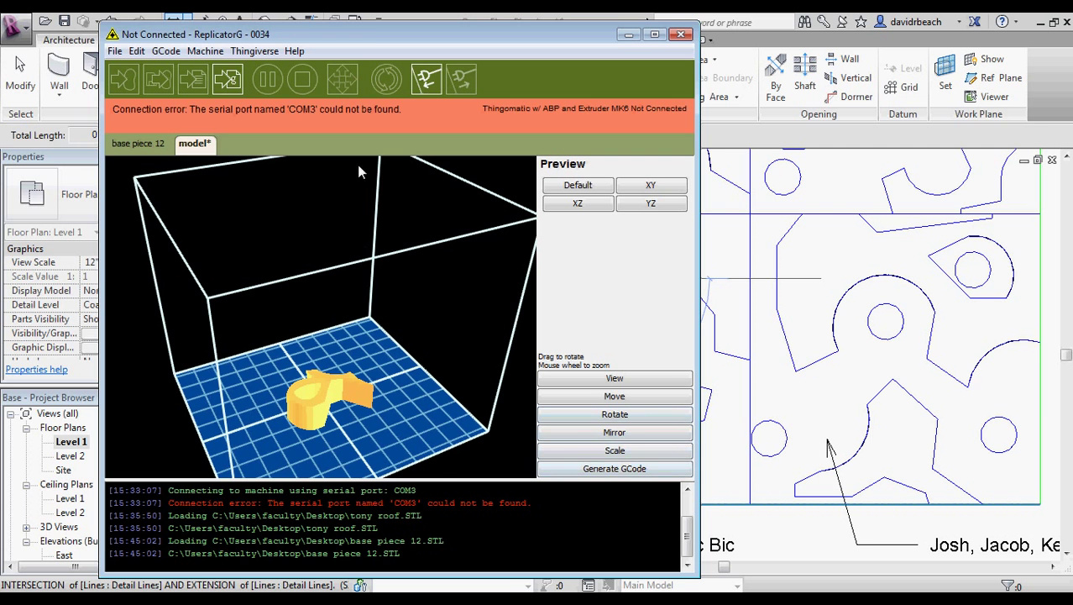
drag(399, 37, 425, 51)
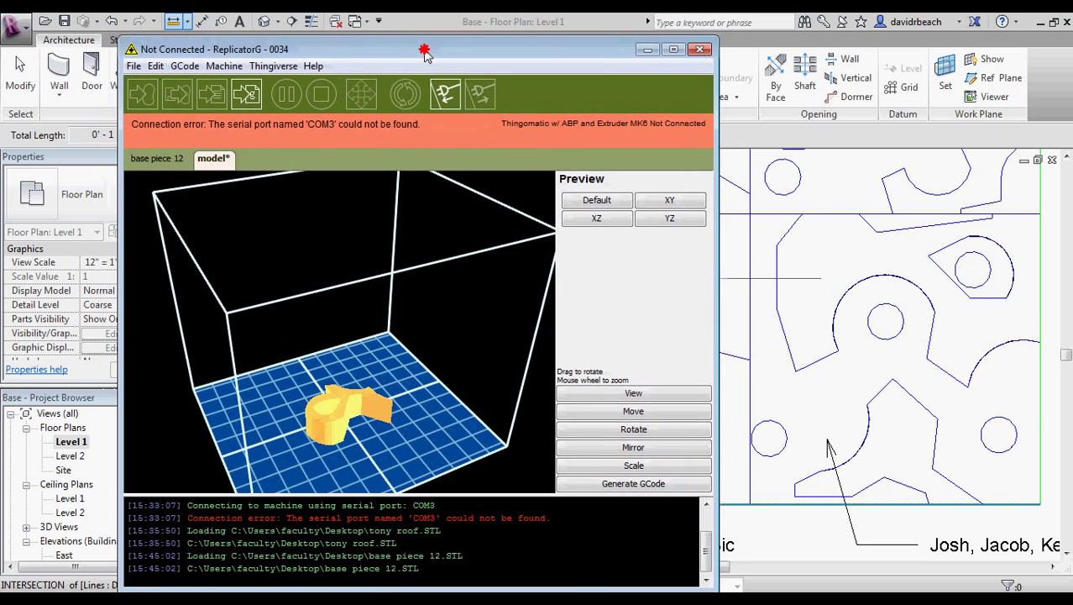
- Switch to the {3D} view of Project Tony_2-18-13 in Revit, select the curved roof and examine it from the side
click(497, 24)
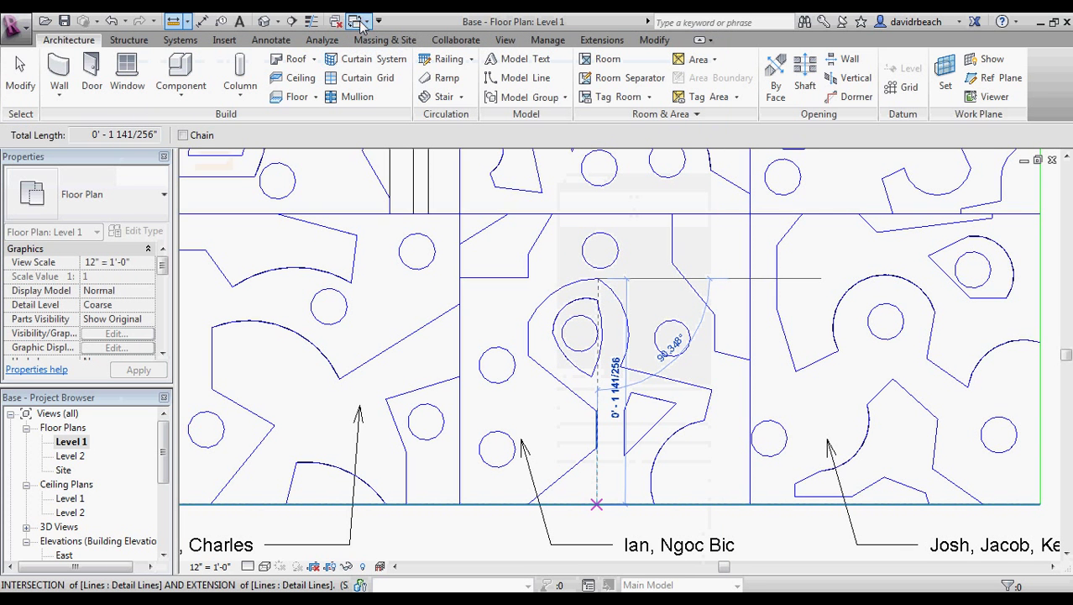
click(363, 25)
click(402, 113)
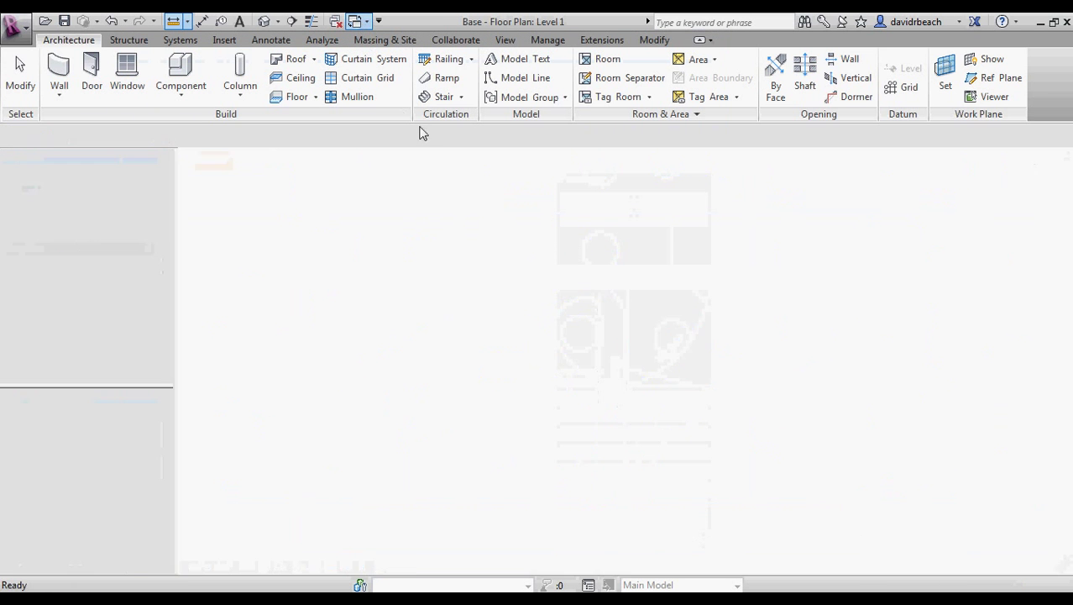
shift+middle_drag(558, 228, 548, 292)
scroll(453, 303, up, 4)
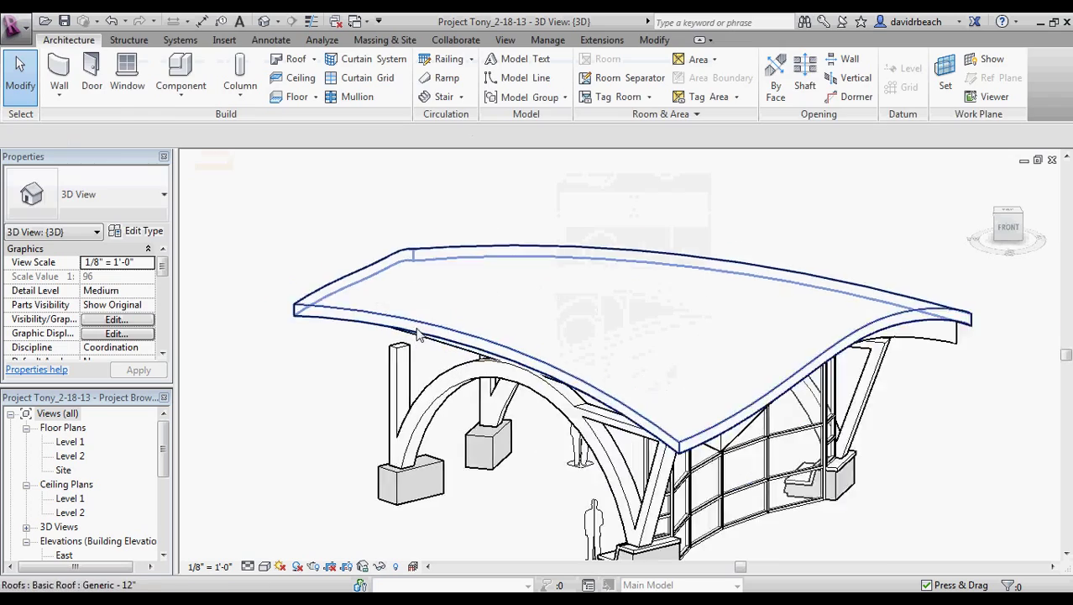
click(319, 310)
shift+middle_drag(752, 242, 713, 216)
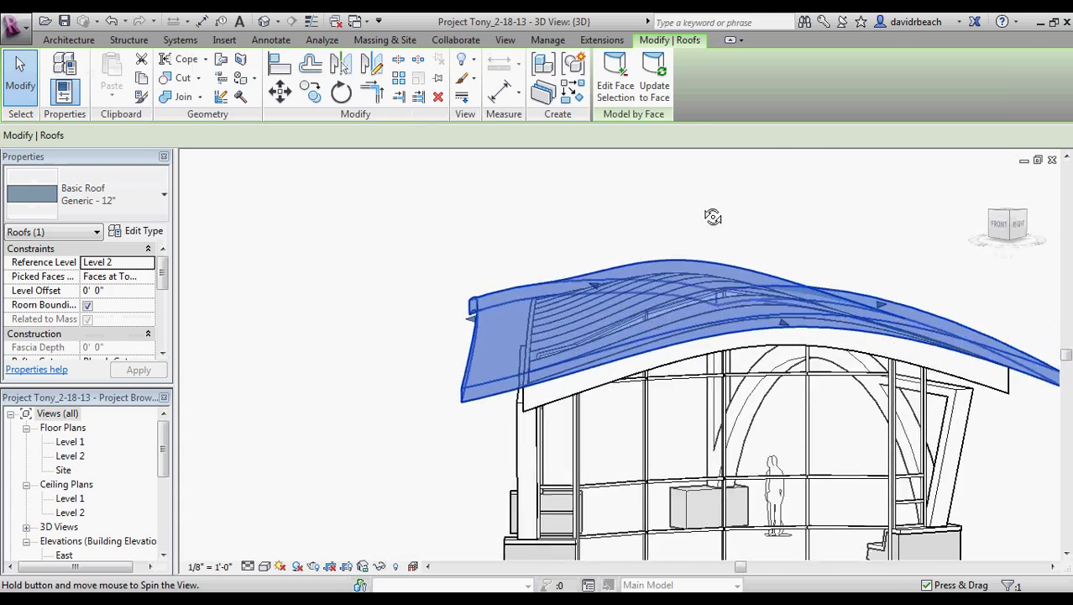
- Examine the curved roof and its supporting beams from above, below and the side, and clear the roof selection
shift+middle_drag(631, 219, 739, 456)
scroll(739, 457, up, 1)
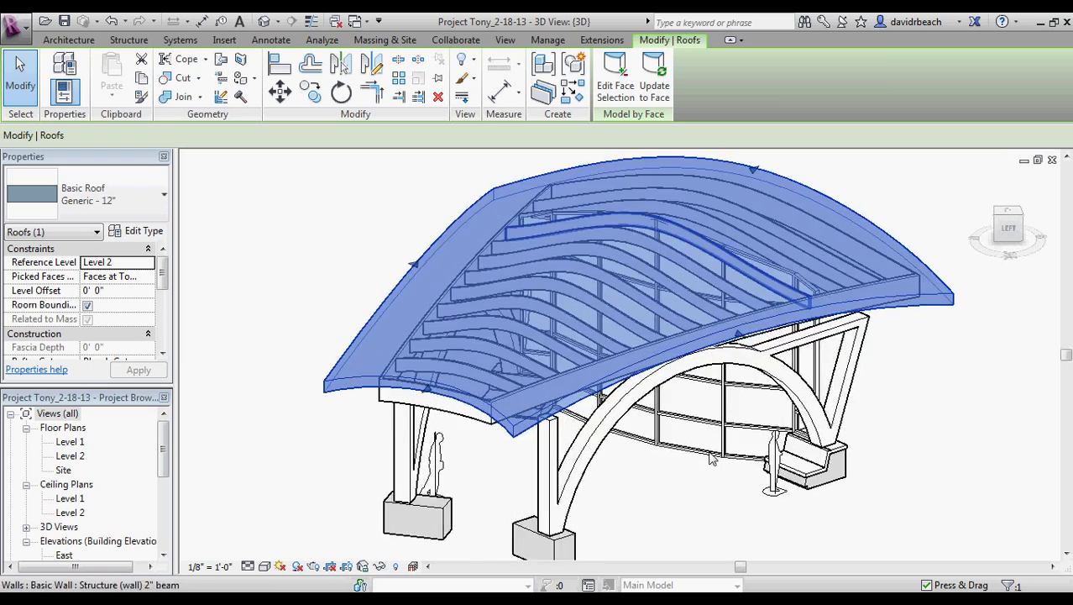
shift+middle_drag(618, 483, 421, 297)
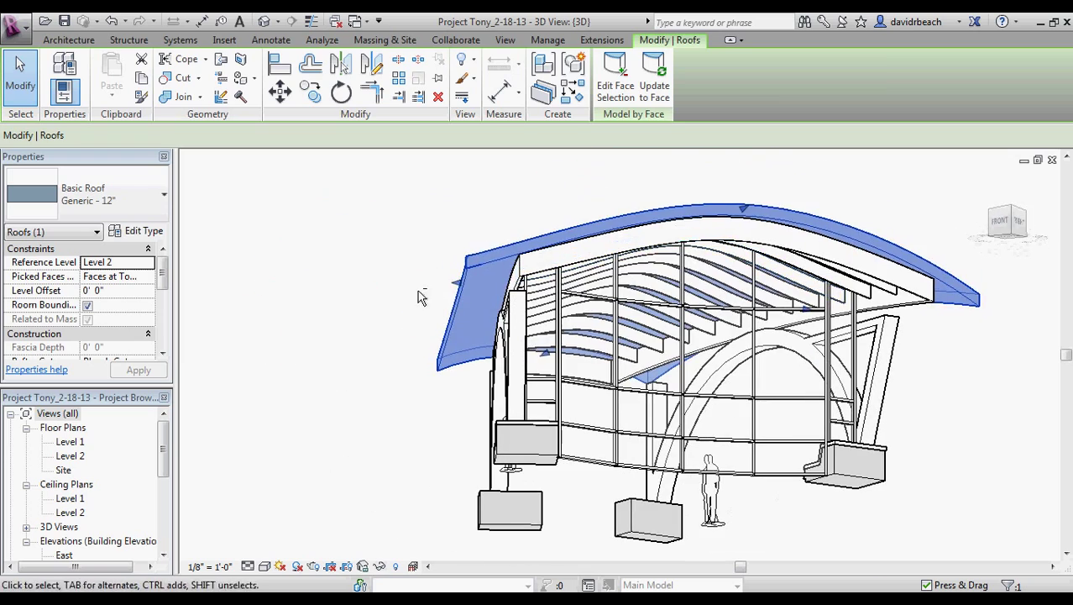
shift+middle_drag(421, 223, 508, 465)
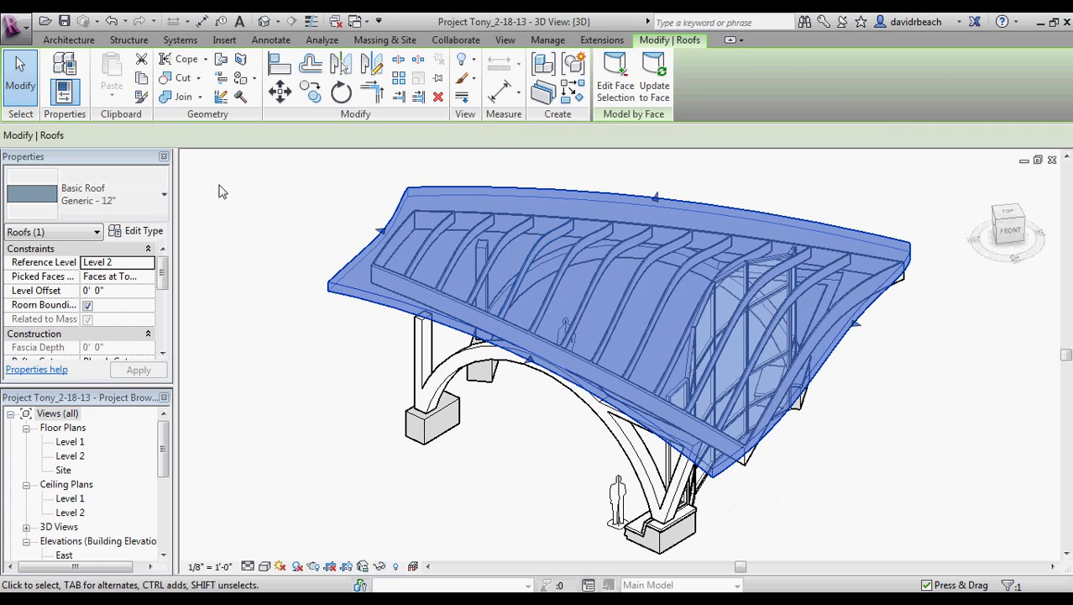
click(328, 215)
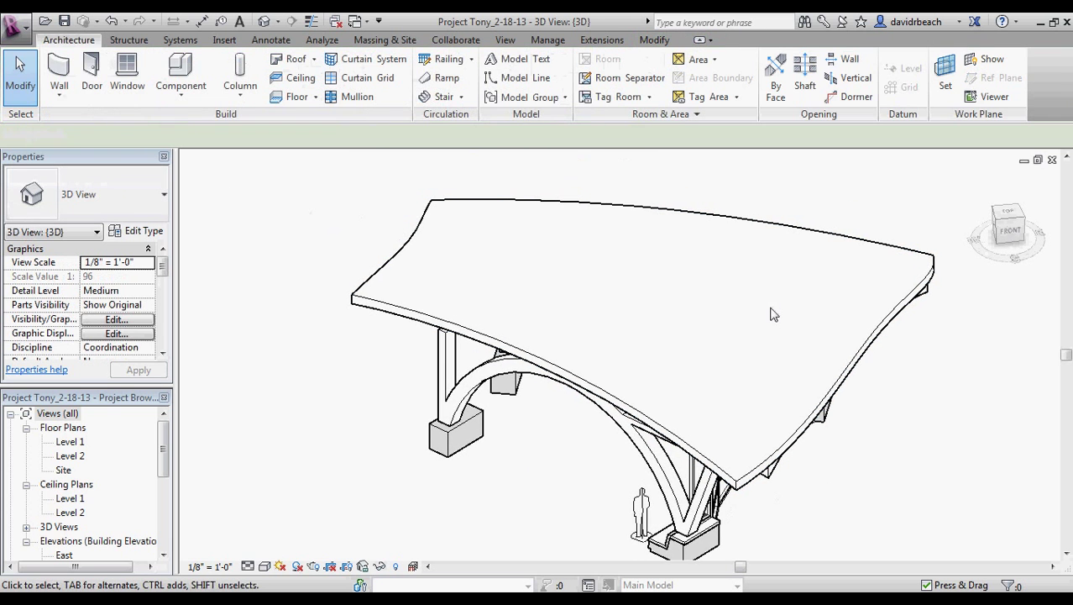
shift+middle_drag(372, 266, 723, 201)
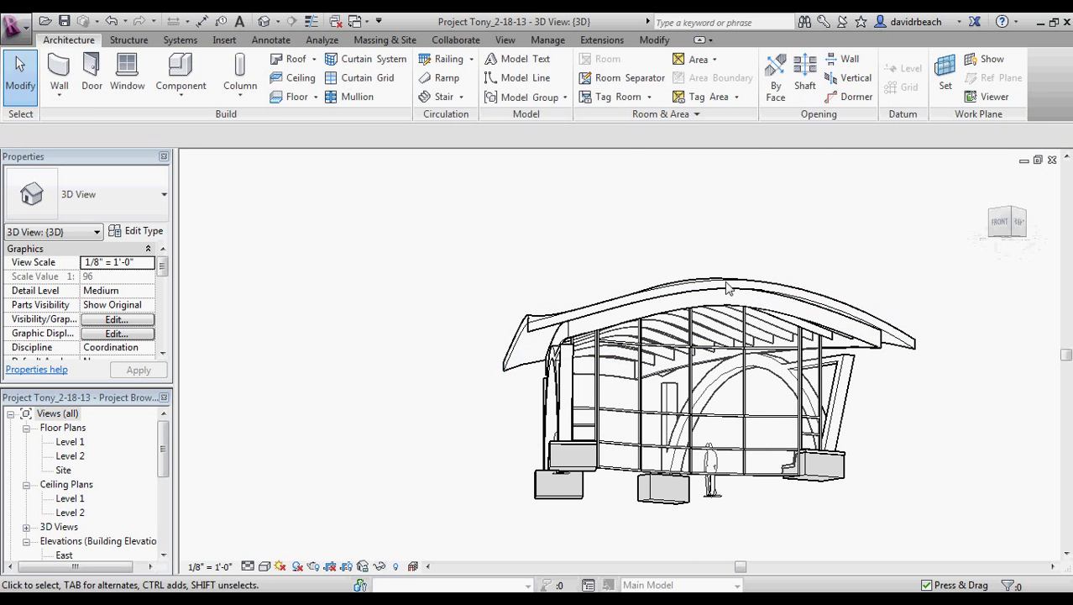
shift+middle_drag(434, 275, 457, 369)
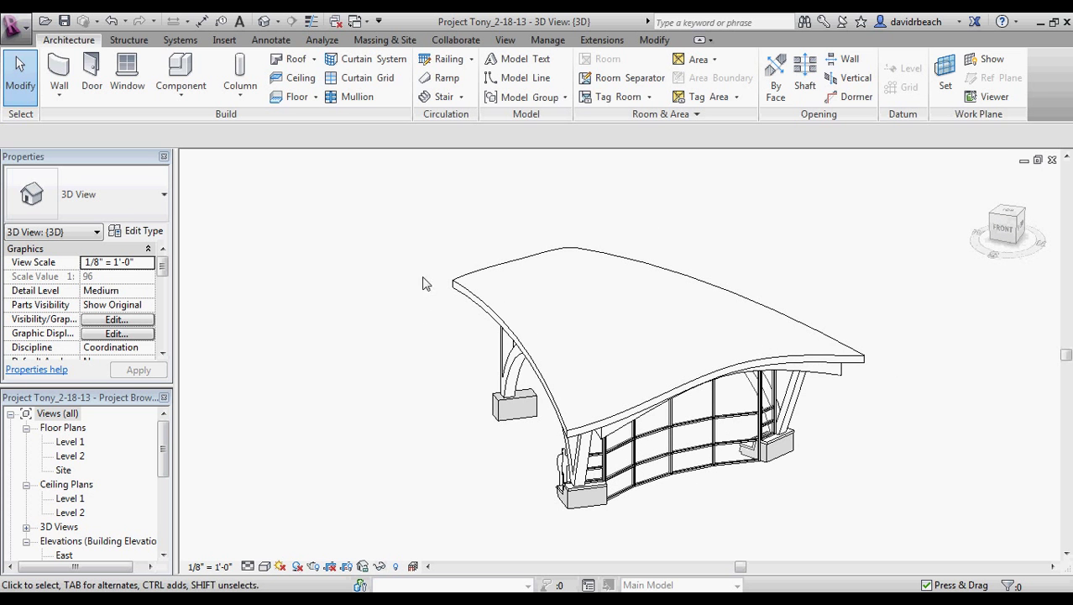
scroll(425, 247, down, 2)
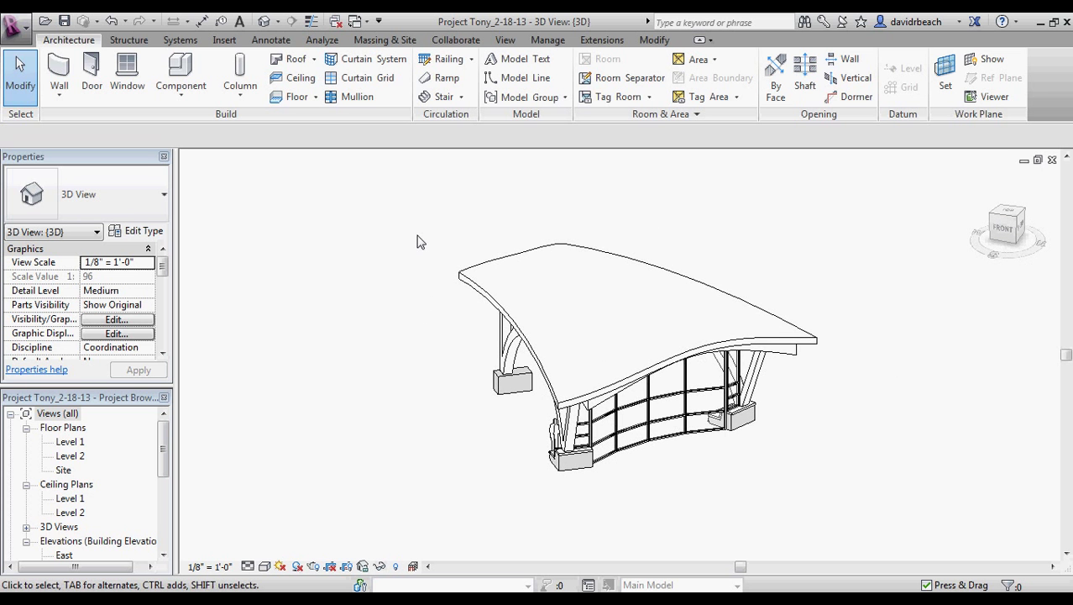
scroll(389, 267, up, 1)
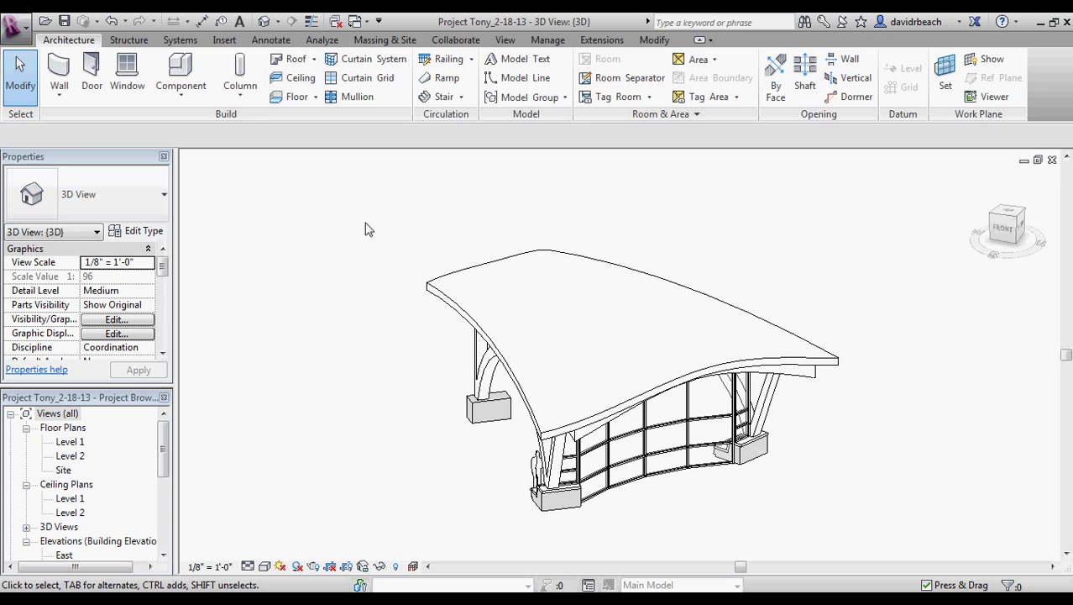
middle_drag(368, 244, 366, 239)
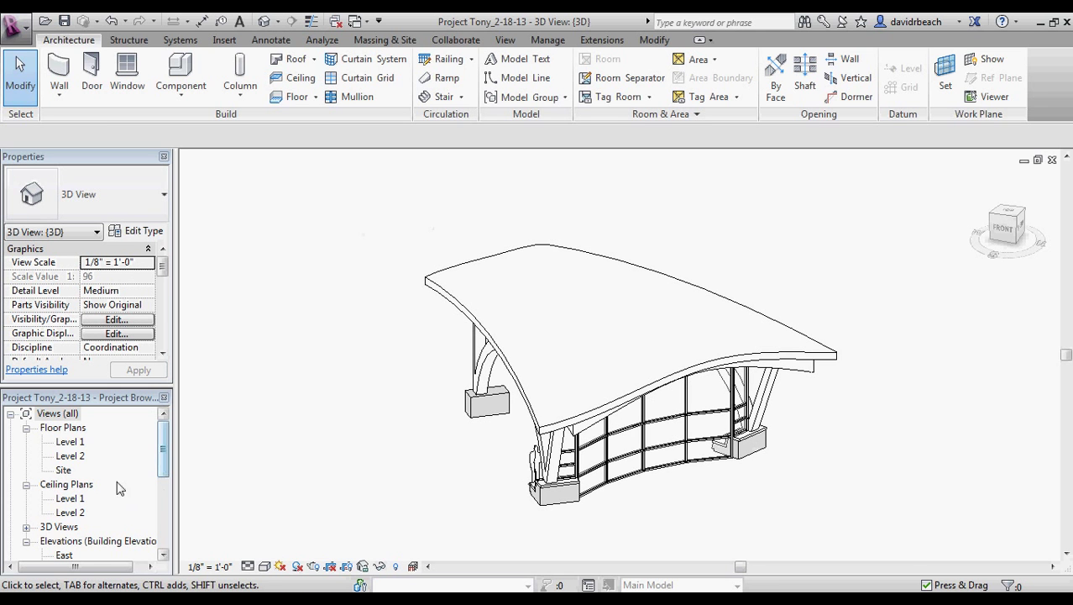
- Open the Level 1 floor plan and draw a building section diagonally across the structure at about 35° through the curved wall
double_click(71, 442)
scroll(471, 292, down, 1)
middle_drag(472, 293, 556, 288)
scroll(551, 292, up, 1)
middle_drag(547, 298, 543, 305)
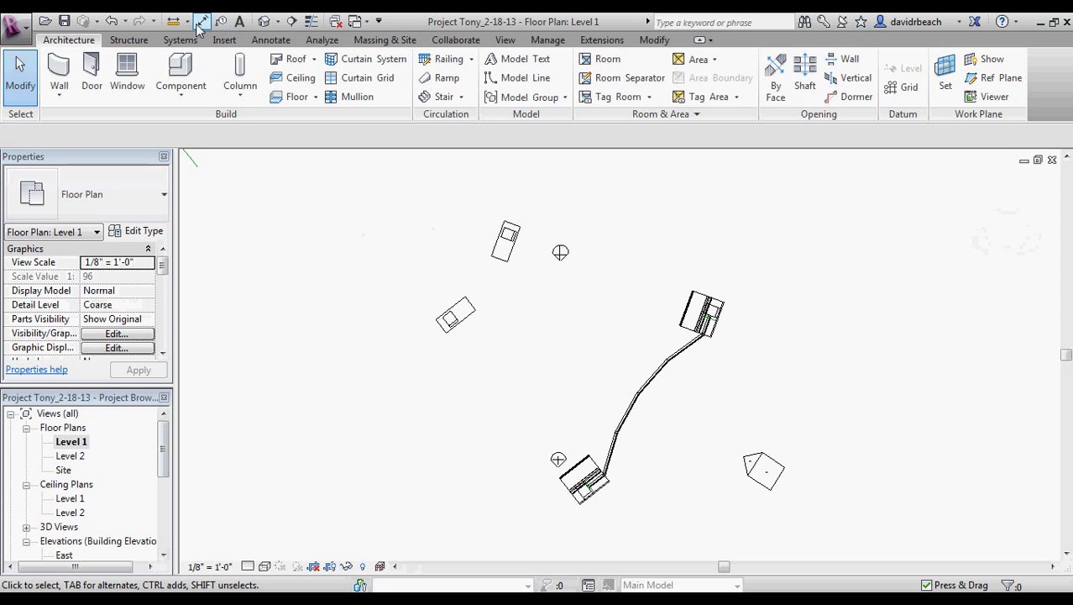
click(292, 21)
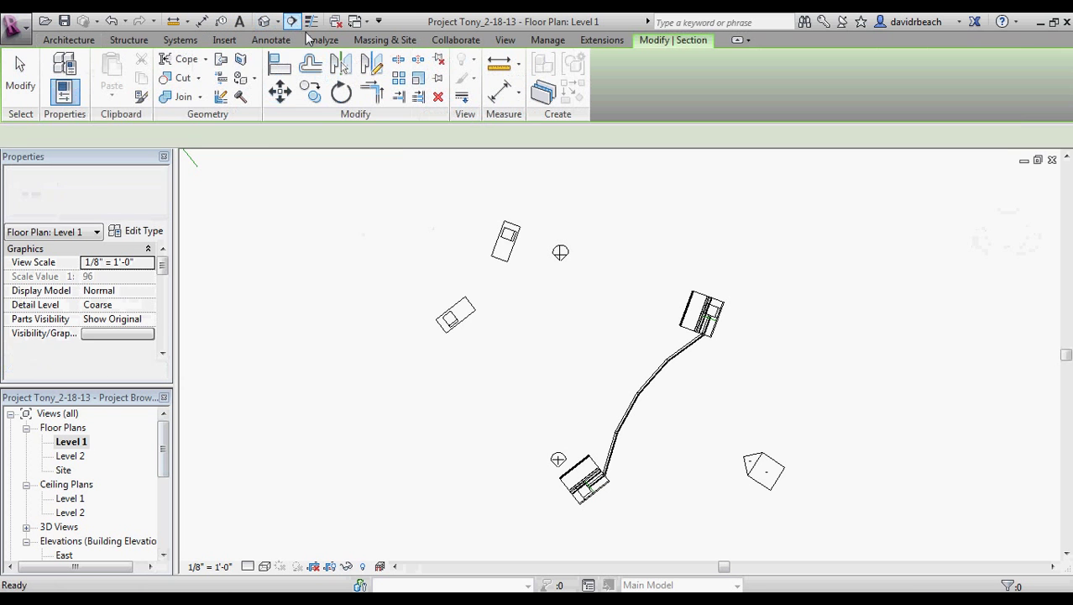
click(450, 259)
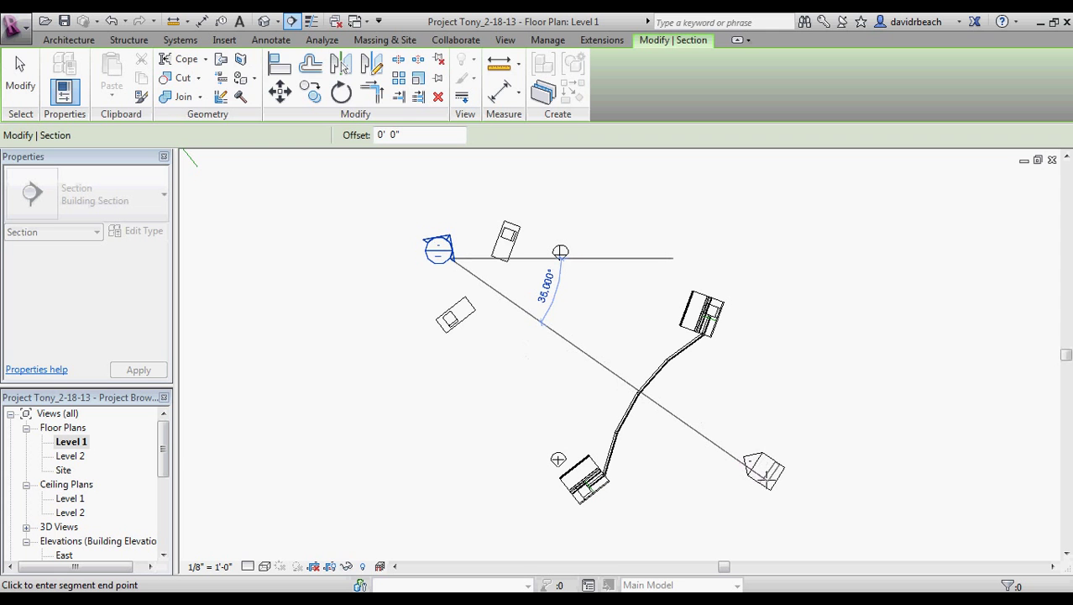
click(793, 496)
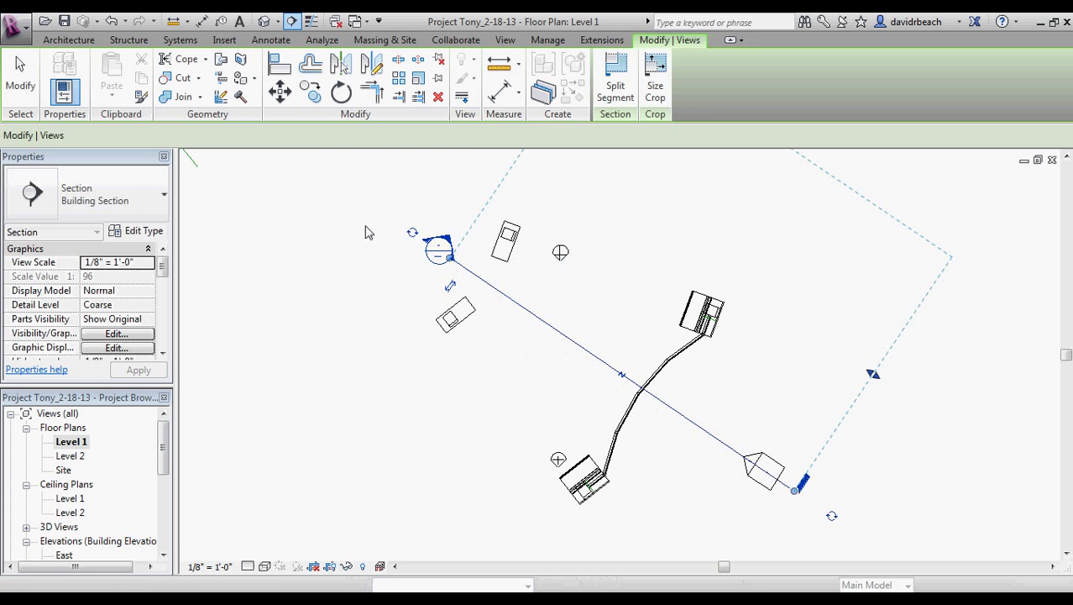
- Shift the section line slightly up and to the left in the Level 1 plan and deselect it
key(Escape)
middle_drag(335, 247, 365, 275)
drag(489, 303, 413, 268)
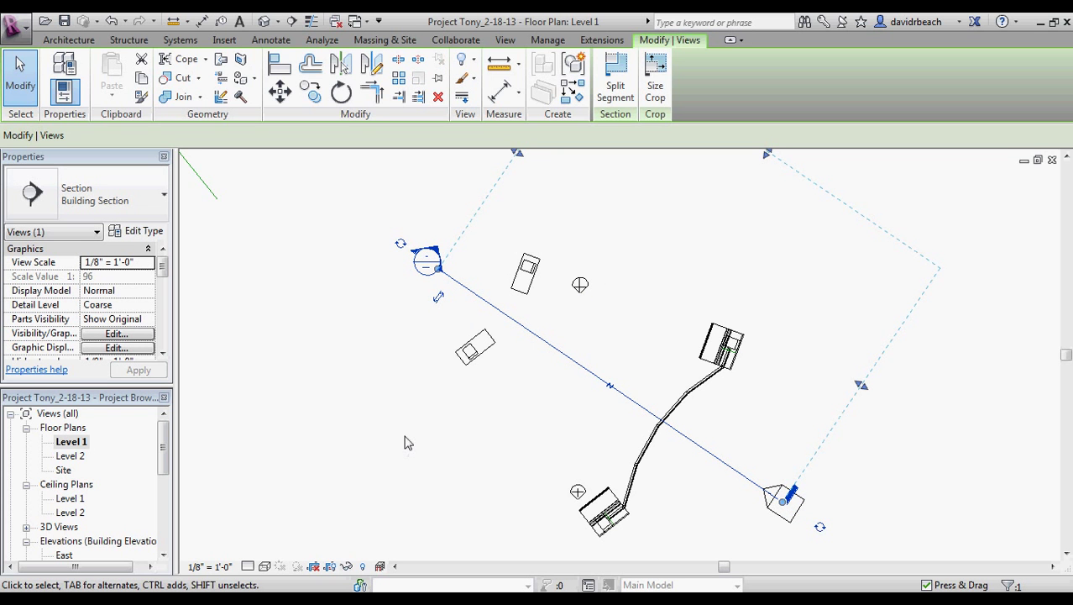
click(381, 427)
middle_drag(381, 427, 415, 427)
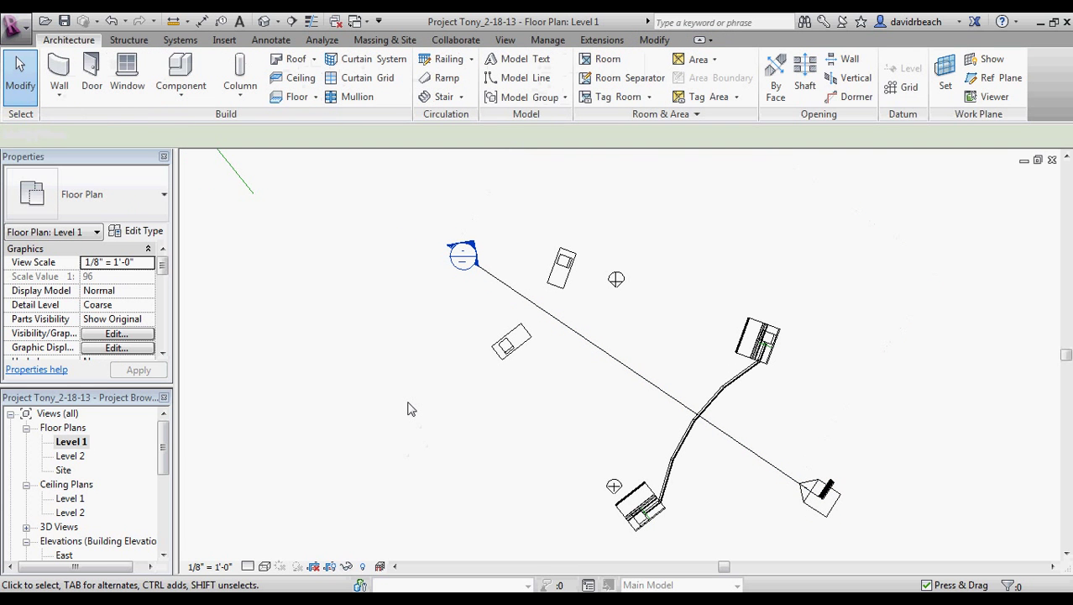
- Open the {3D} view and orient it to the new building section so the model is cut there
click(27, 527)
double_click(79, 540)
shift+middle_drag(462, 319, 421, 397)
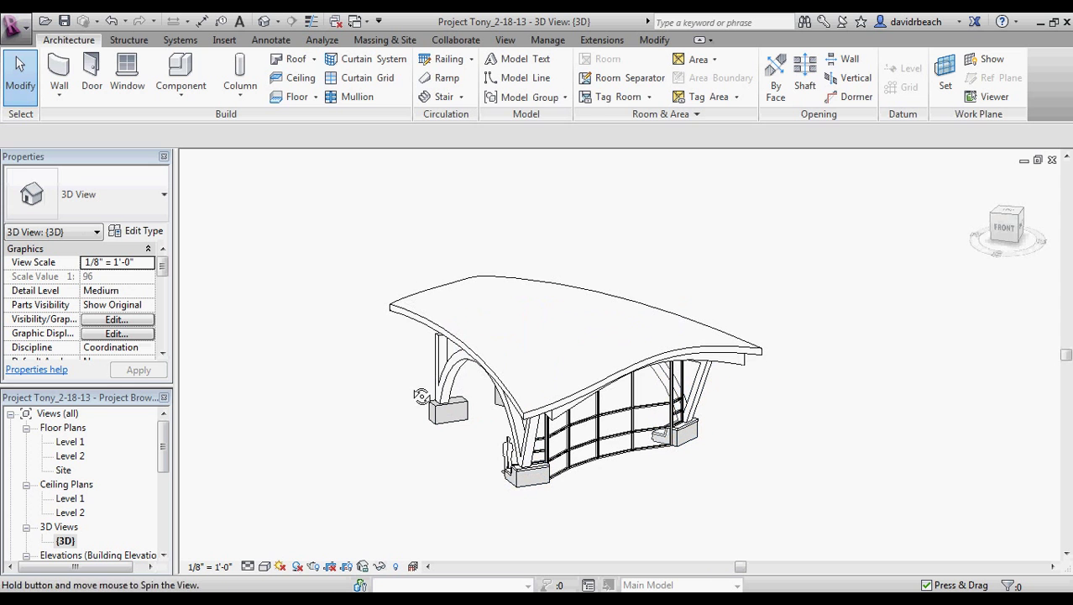
right_click(1000, 224)
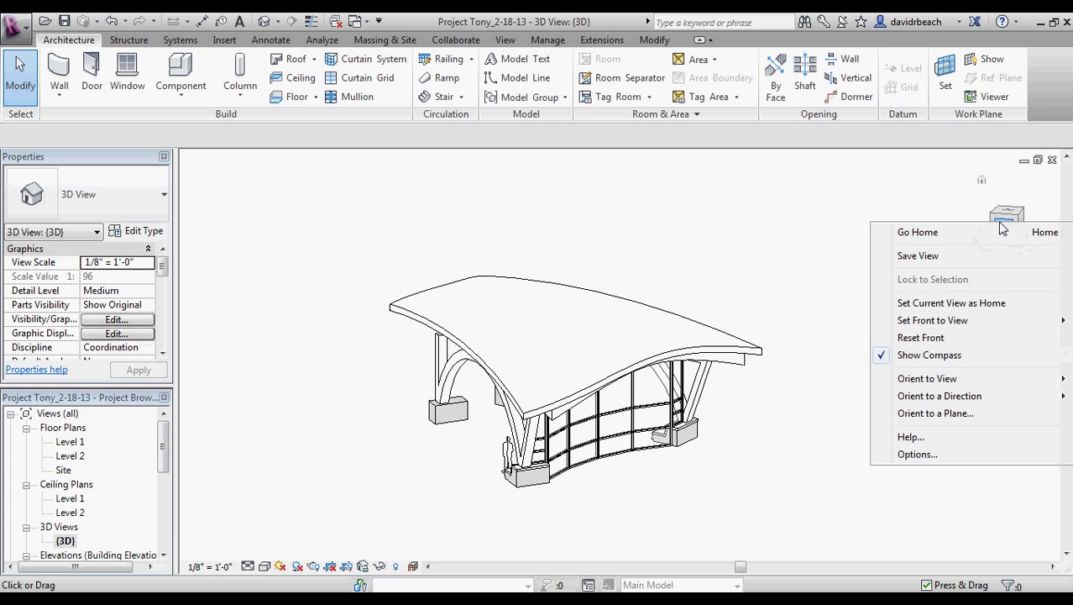
mouse_move(940, 384)
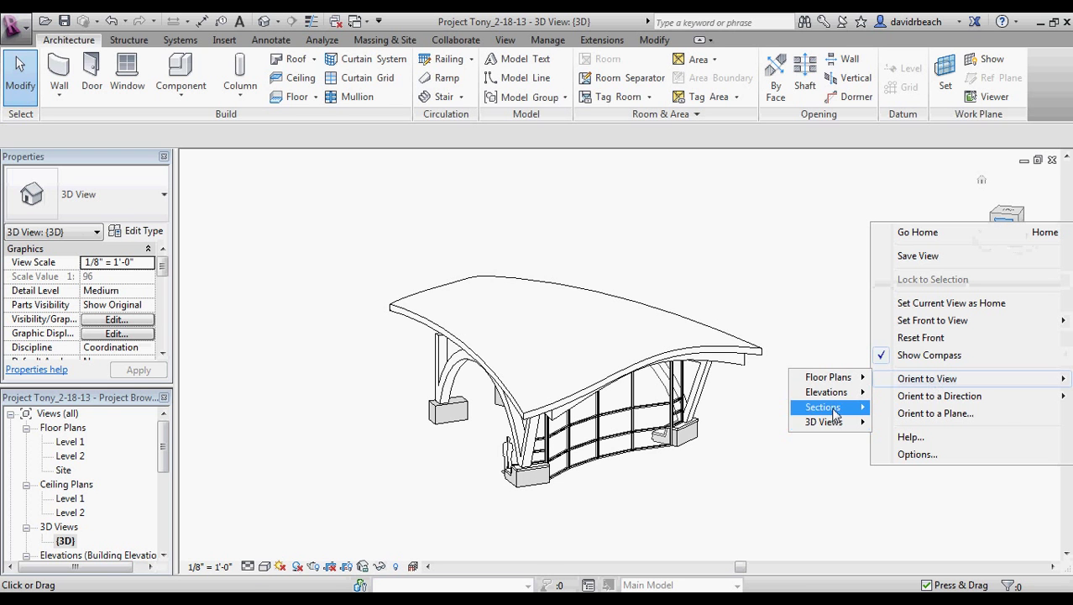
mouse_move(830, 407)
click(920, 409)
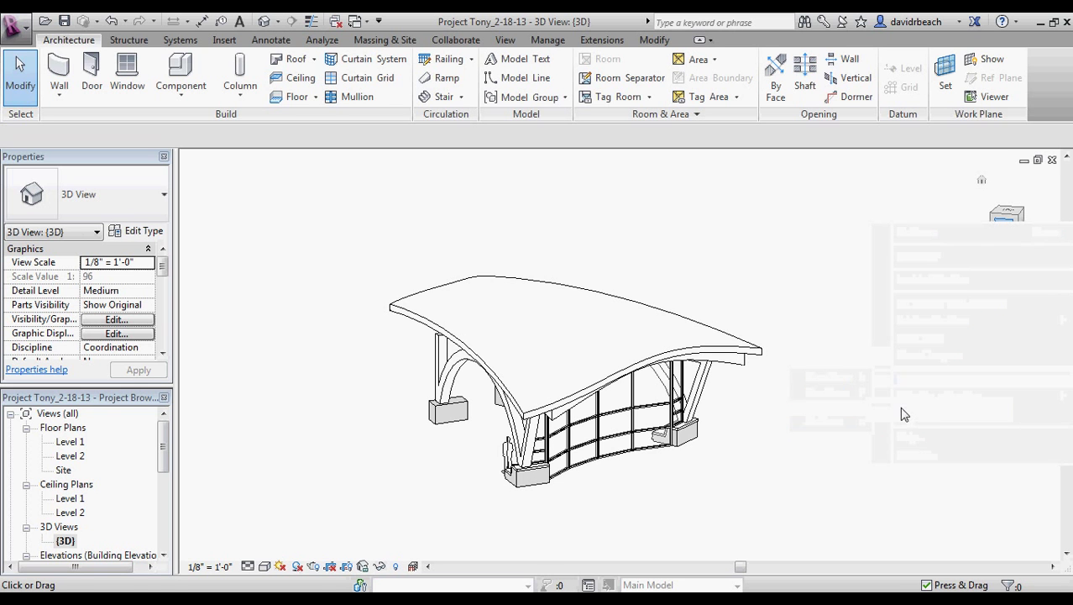
- Inspect the cut model from different sides and hide the arched generic model with its footings in the 3D view
shift+middle_drag(803, 396, 735, 437)
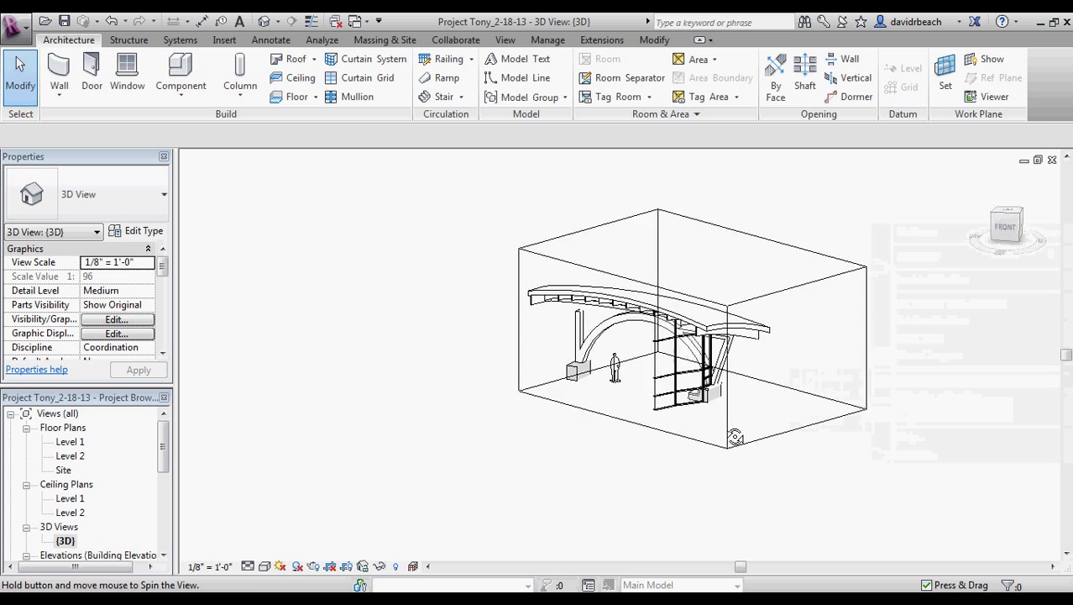
scroll(564, 316, up, 5)
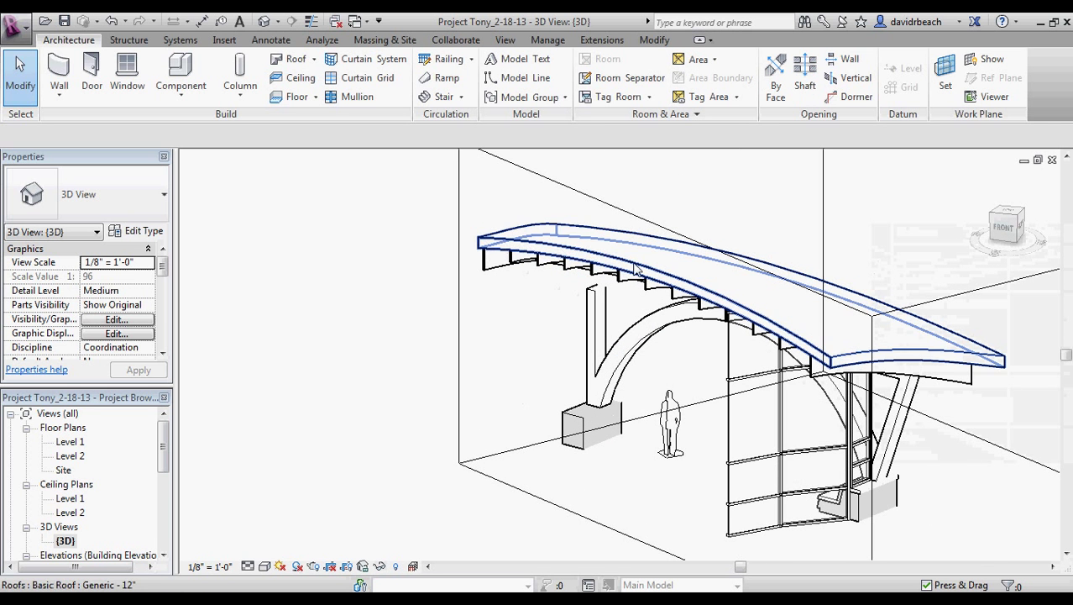
shift+middle_drag(636, 267, 441, 242)
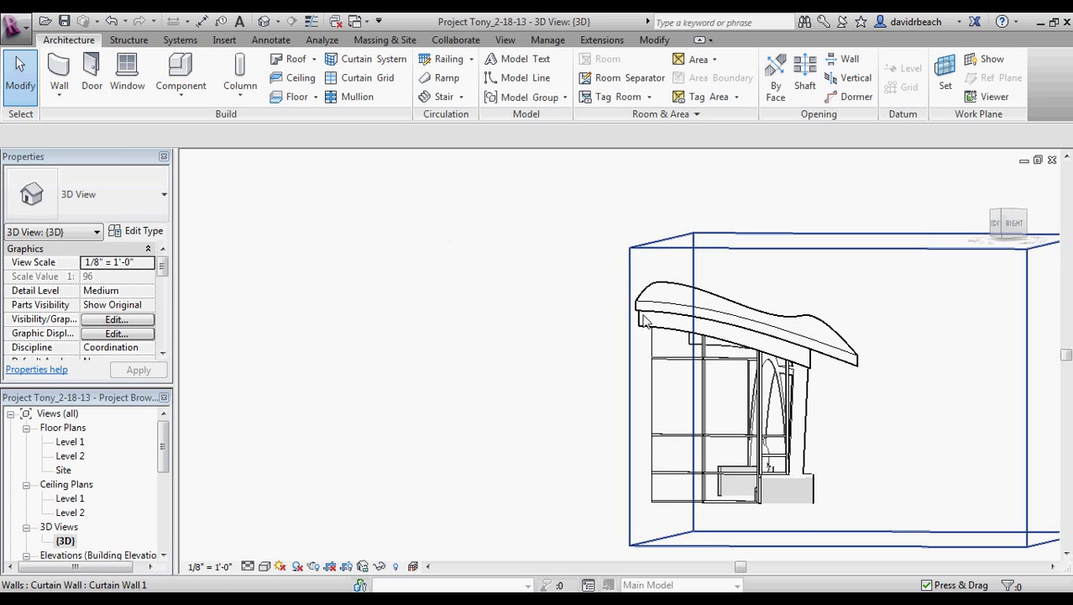
shift+middle_drag(590, 337, 565, 392)
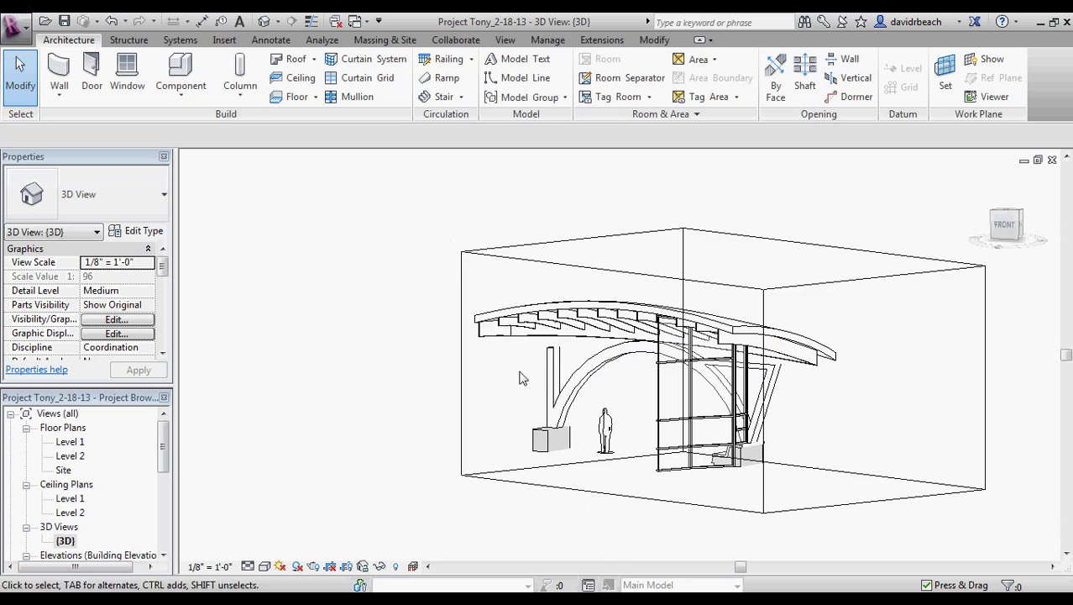
scroll(519, 378, up, 3)
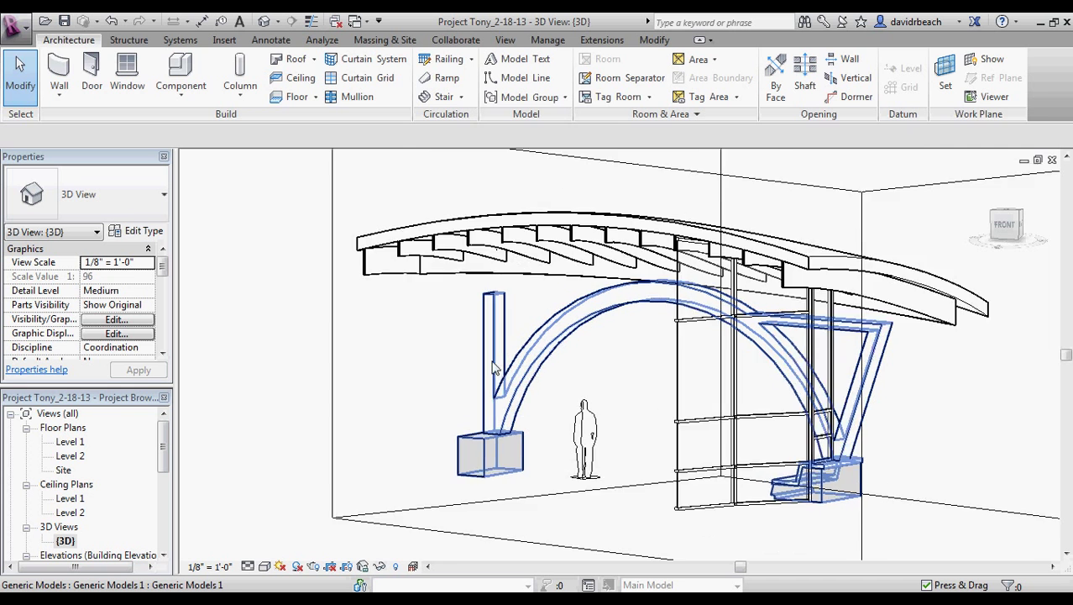
scroll(496, 370, up, 2)
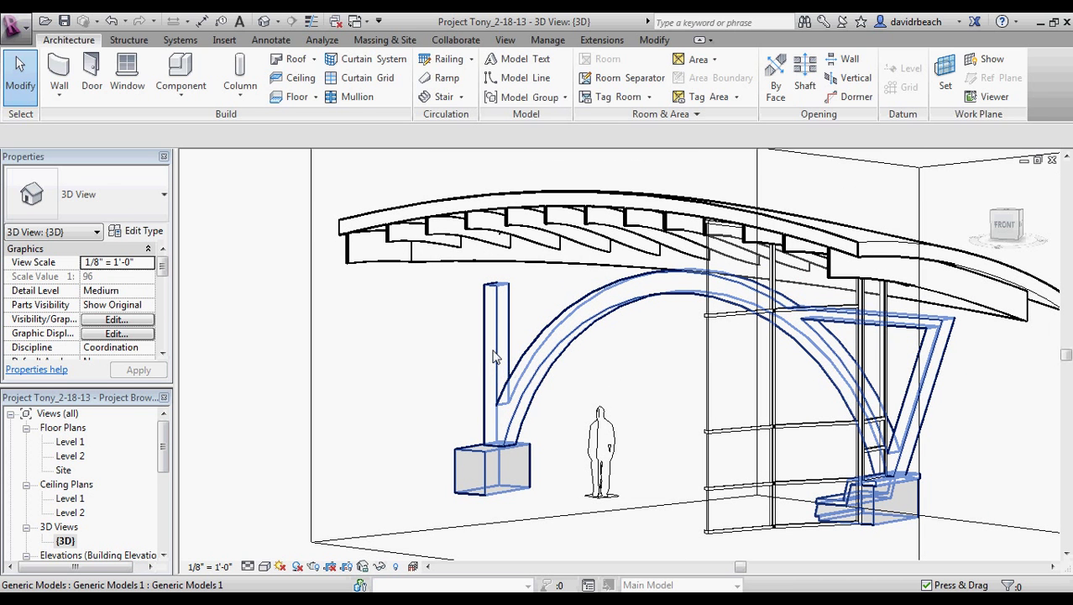
click(495, 357)
right_click(496, 357)
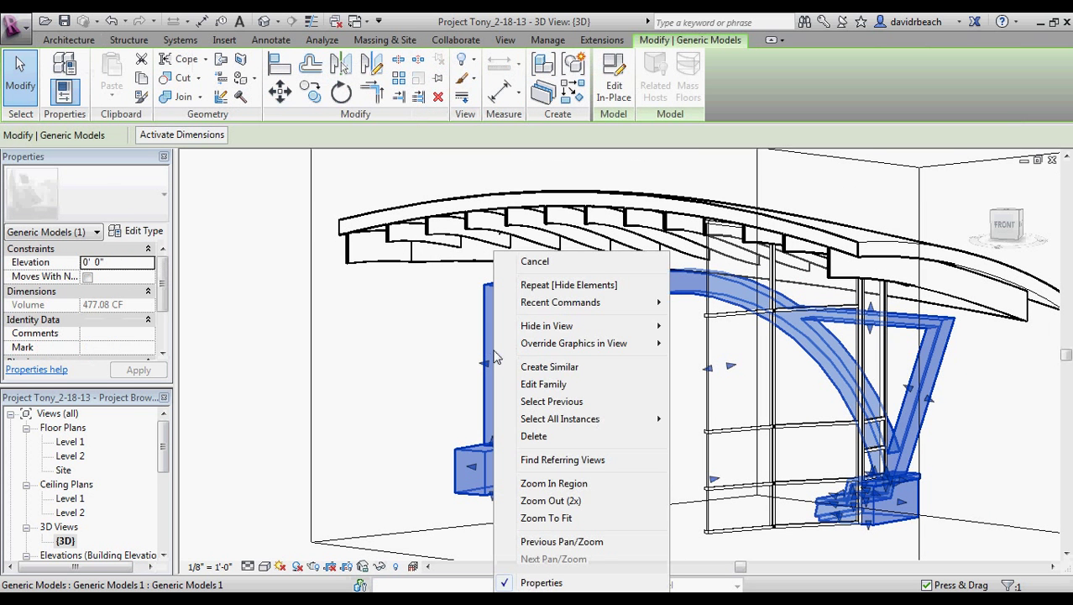
mouse_move(568, 330)
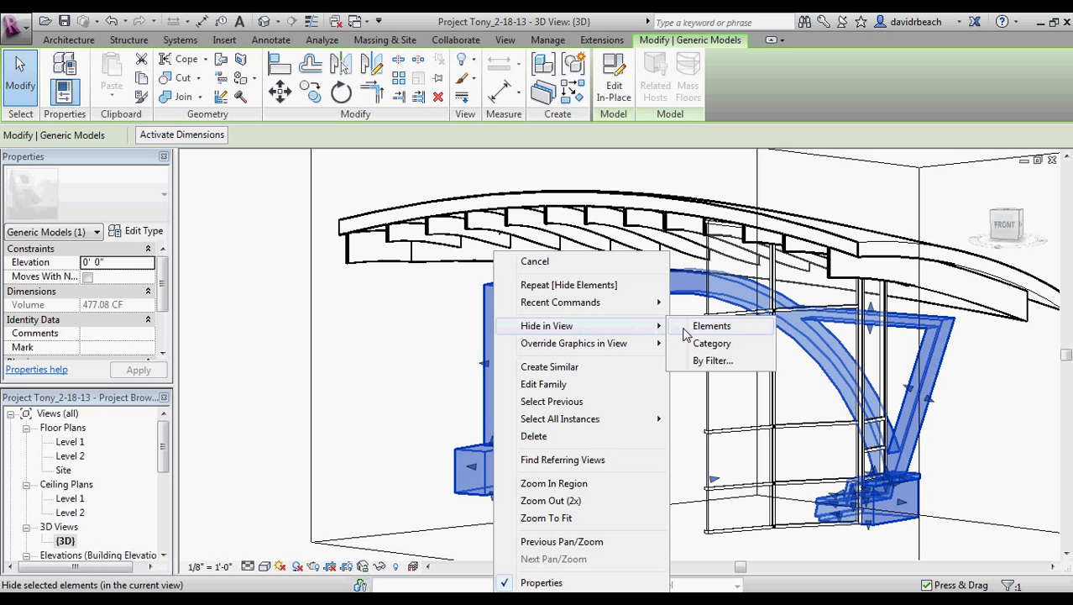
click(712, 326)
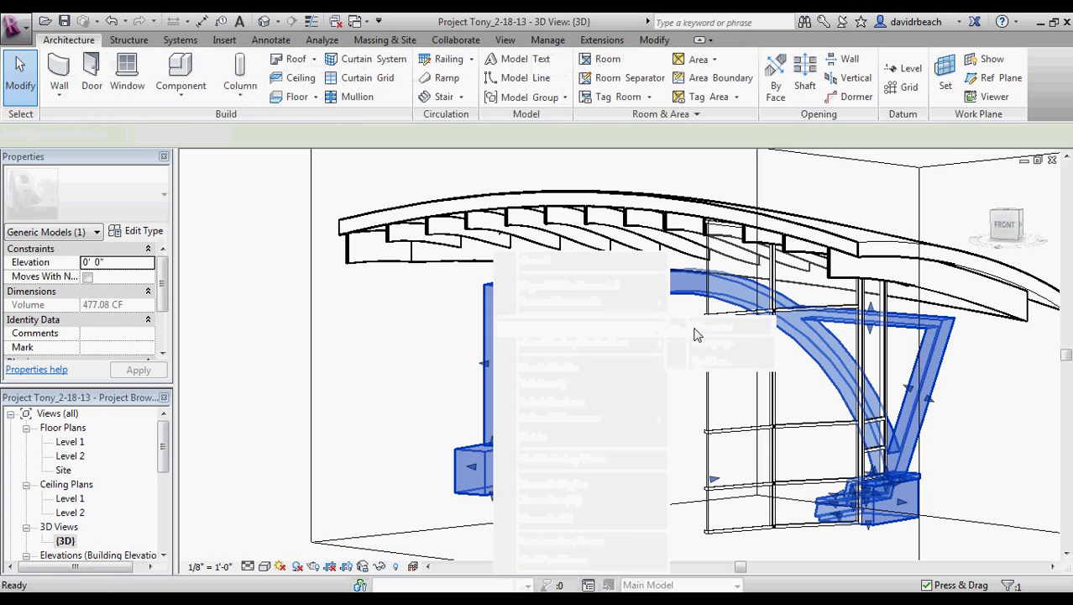
- Hide the large Curtain Wall 1 element below the roof in the 3D view
click(753, 534)
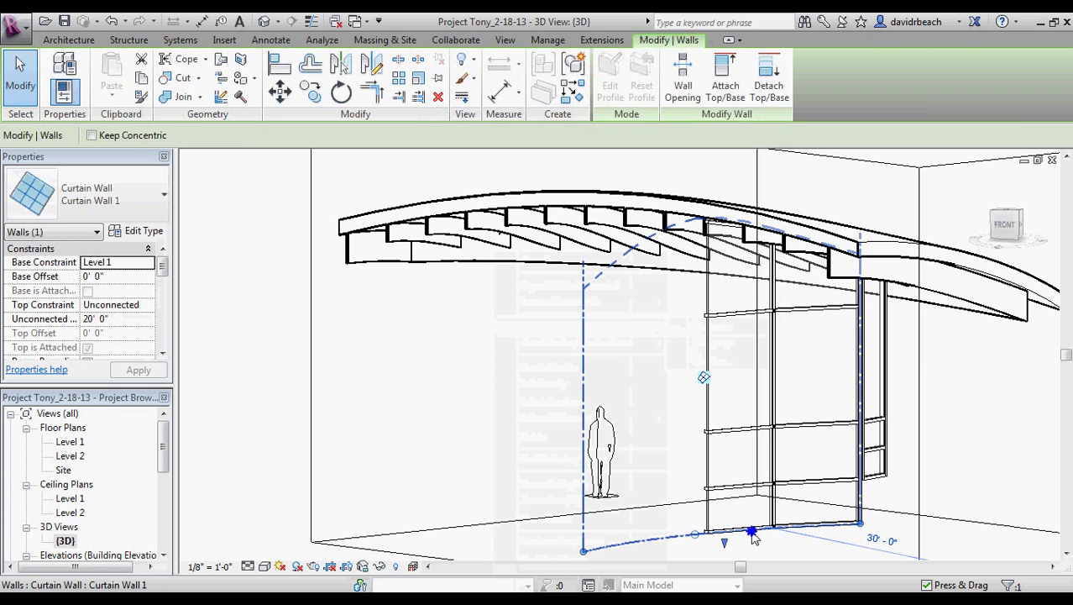
right_click(753, 537)
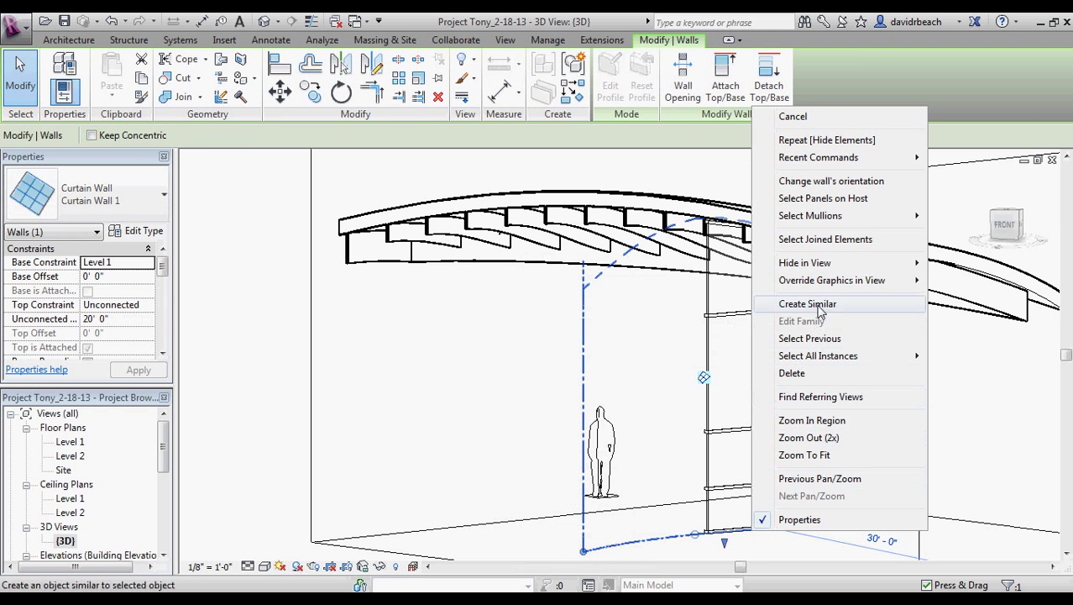
mouse_move(857, 265)
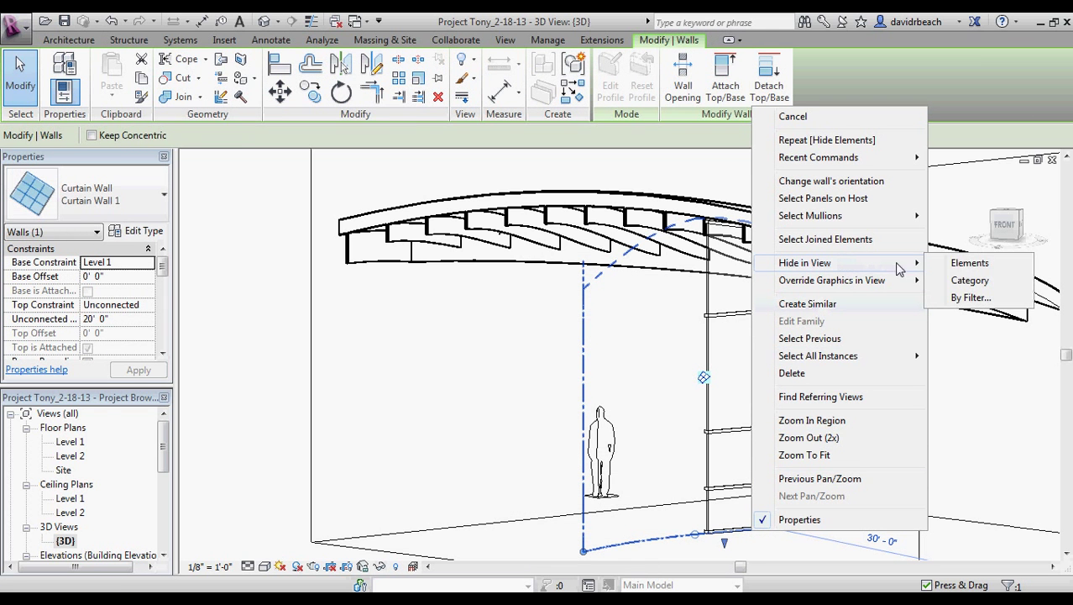
click(970, 264)
- Hide the remaining narrow wall with the 3' 0" base offset and examine the cut roof and beams from the side
shift+middle_drag(935, 333, 813, 435)
click(813, 434)
right_click(812, 435)
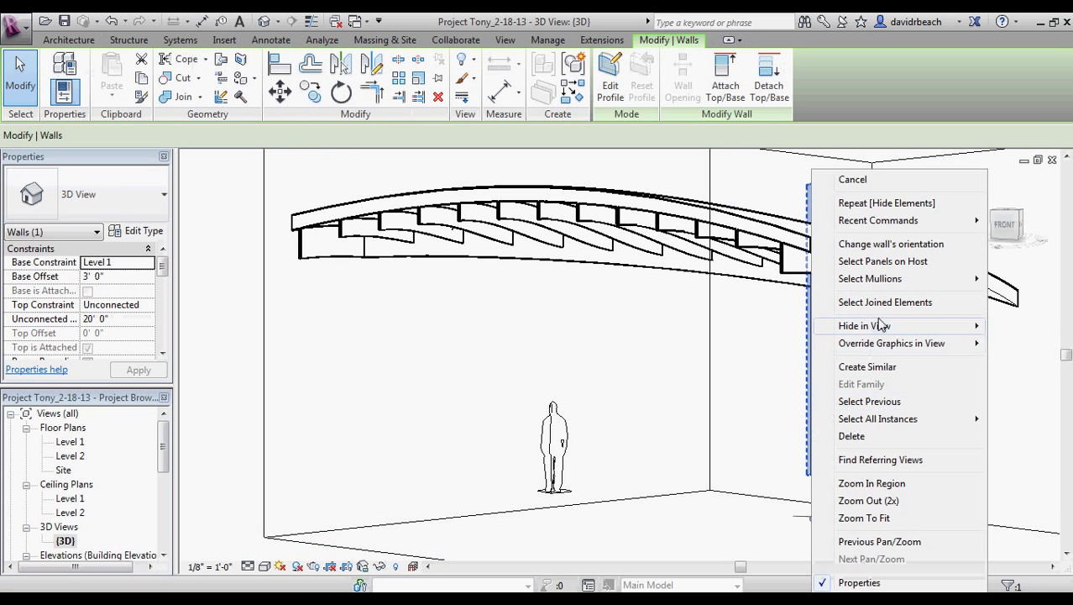
mouse_move(889, 330)
click(772, 327)
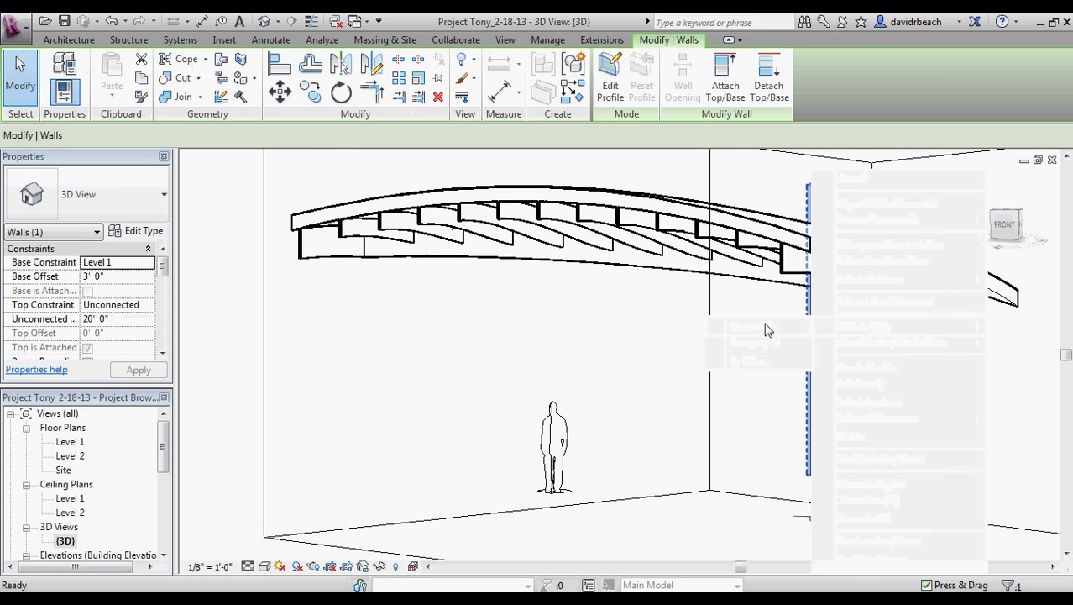
shift+middle_drag(767, 331, 814, 319)
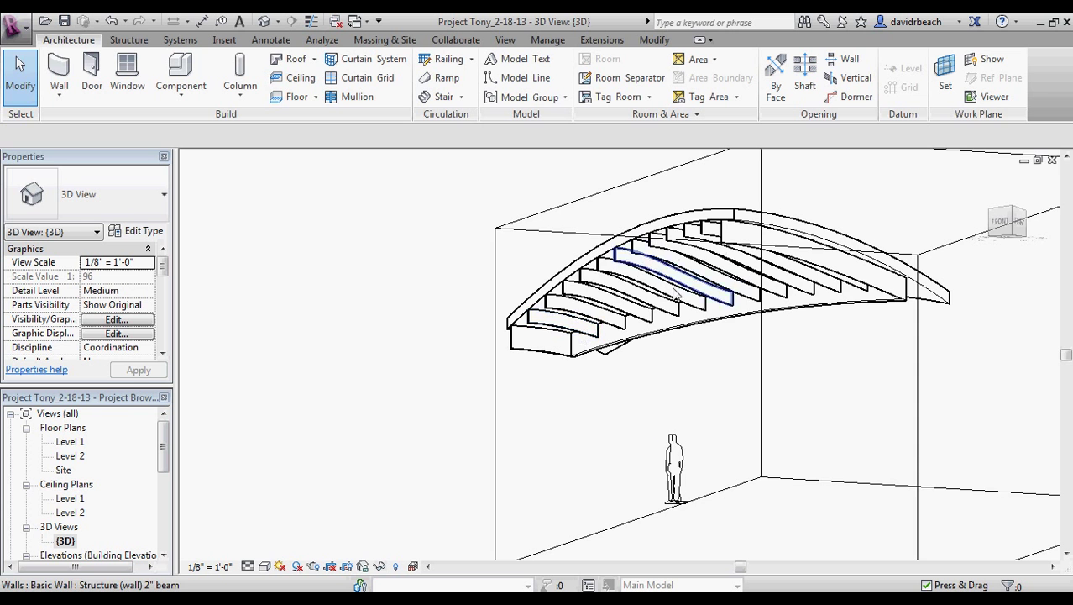
shift+middle_drag(672, 286, 708, 440)
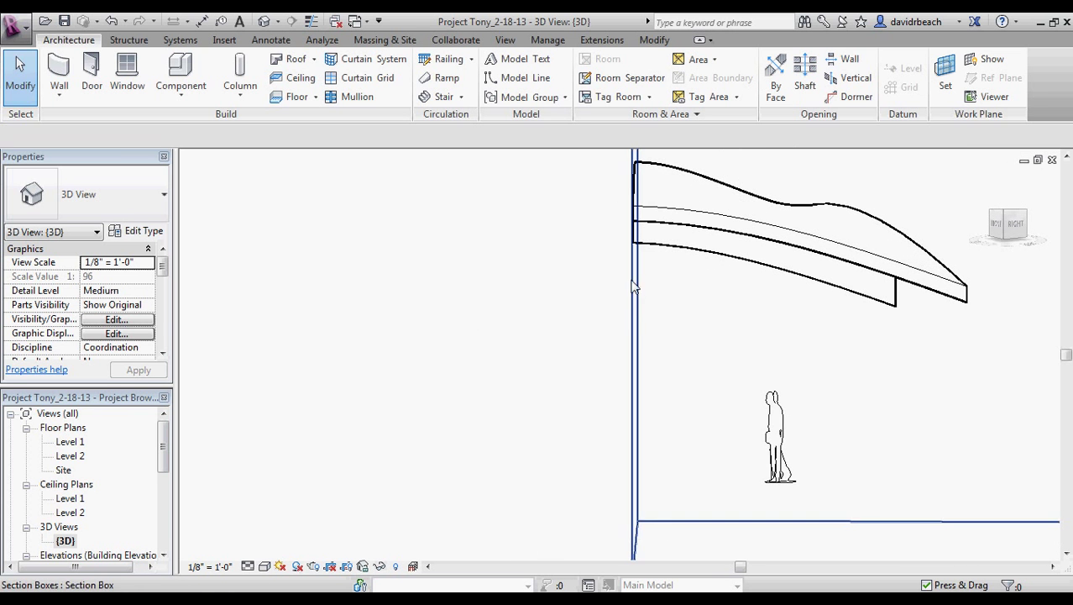
- Hide the Structure (wall) 4" beam that runs across the beam ends under the cut roof in the 3D view
middle_drag(580, 282, 556, 377)
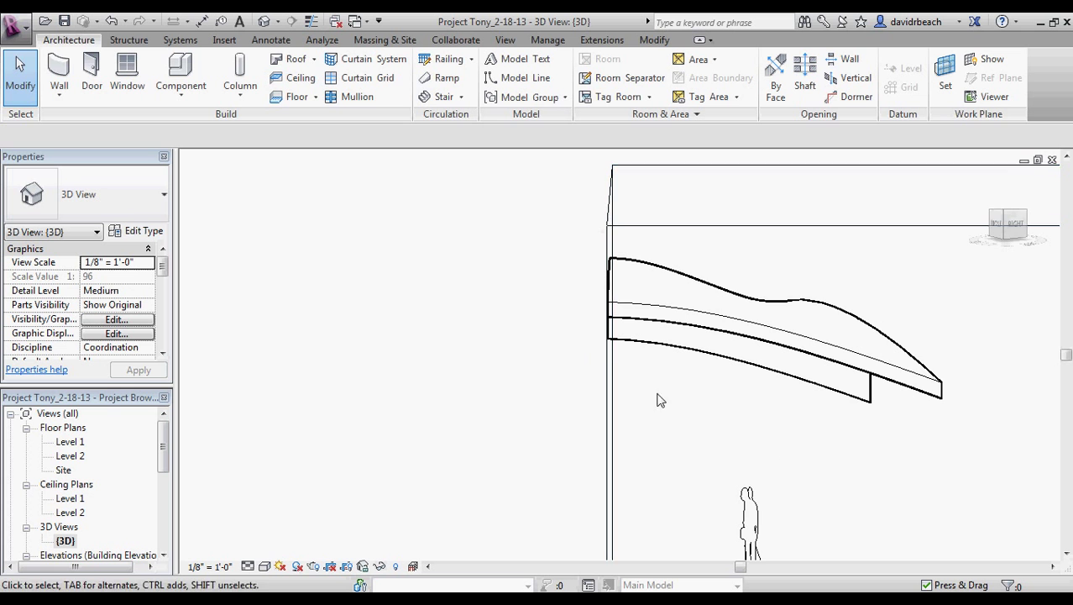
shift+middle_drag(659, 401, 634, 331)
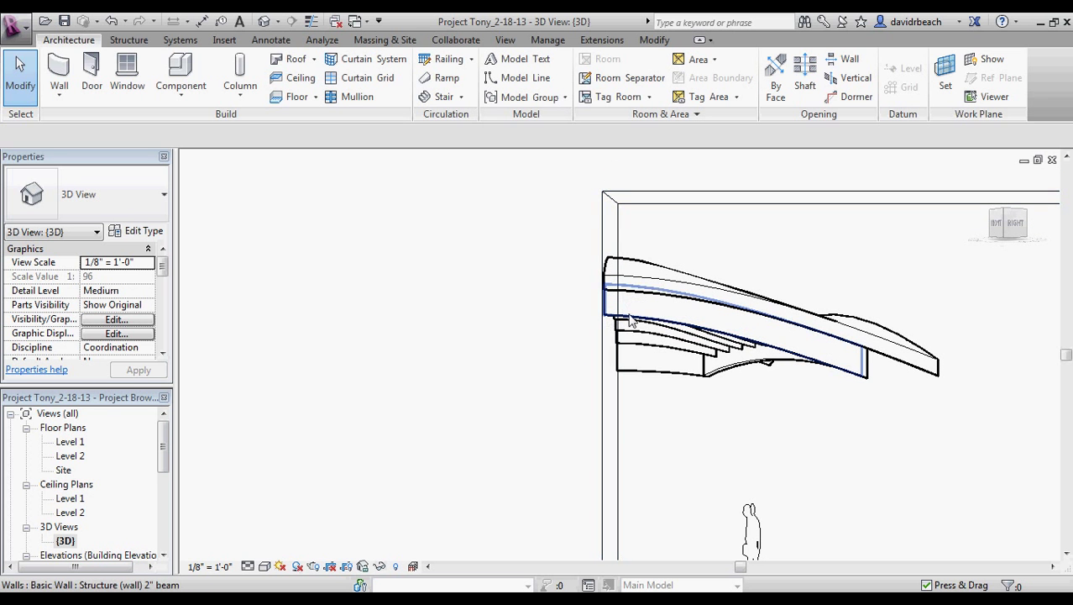
shift+middle_drag(790, 383, 707, 264)
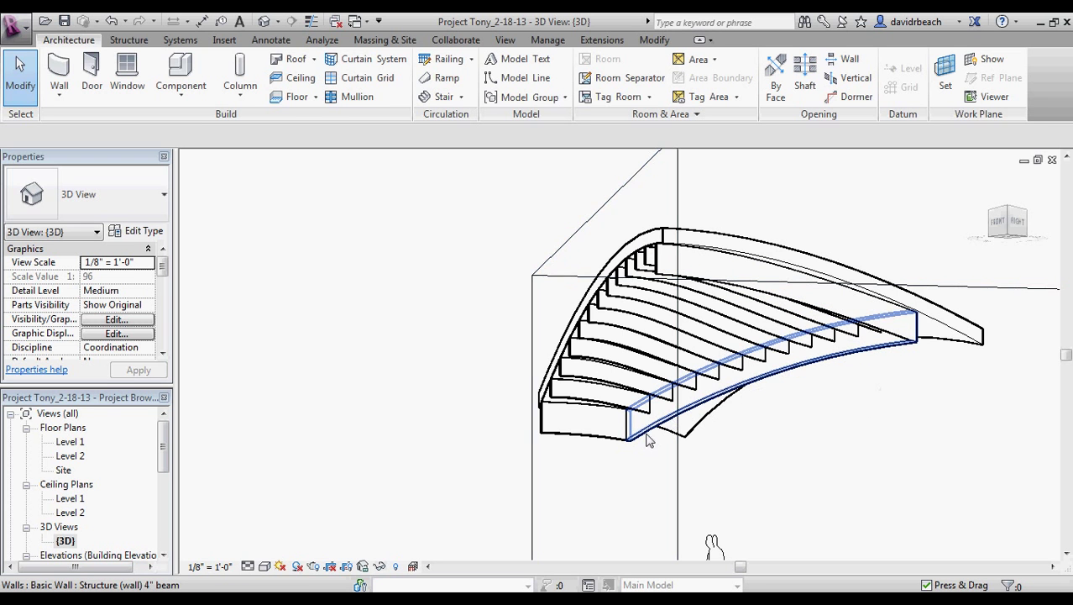
click(871, 352)
right_click(871, 352)
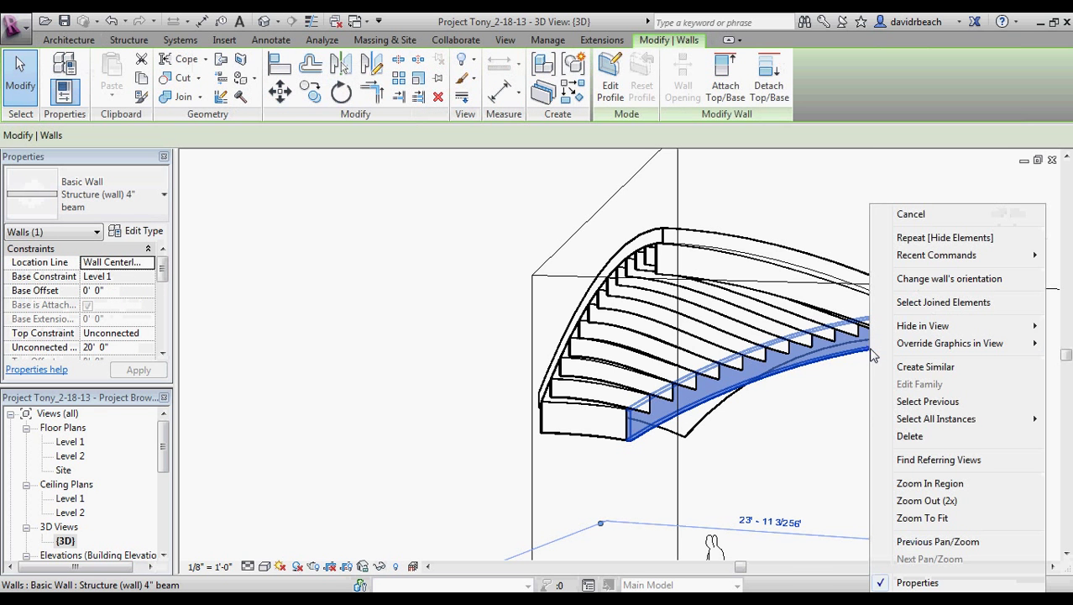
mouse_move(919, 332)
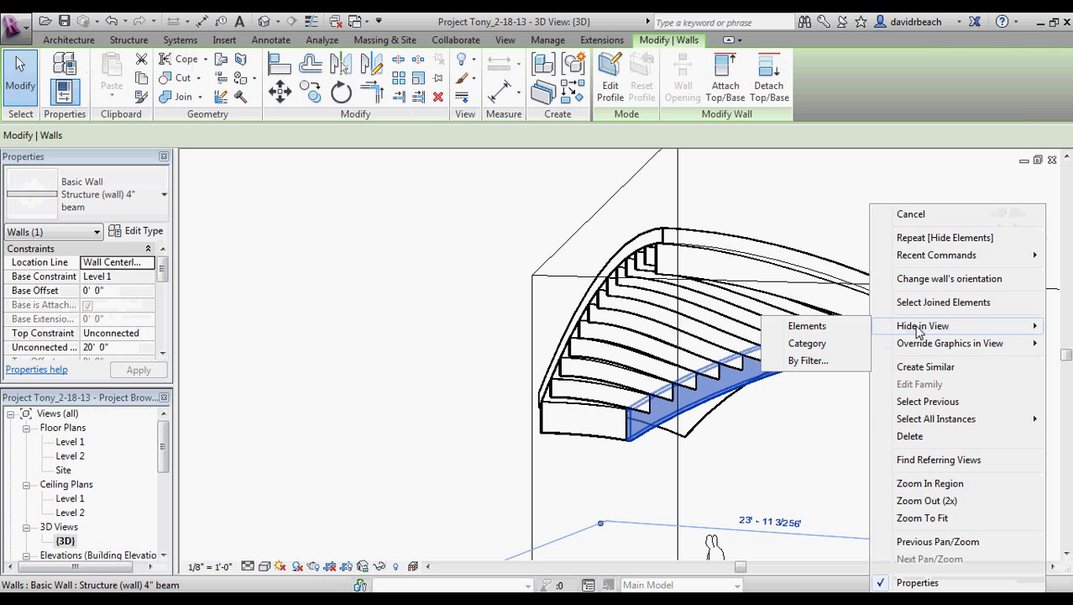
click(843, 333)
- Hide the RPC Male LaRon entourage figure standing below the roof in the 3D view
shift+middle_drag(880, 415, 869, 472)
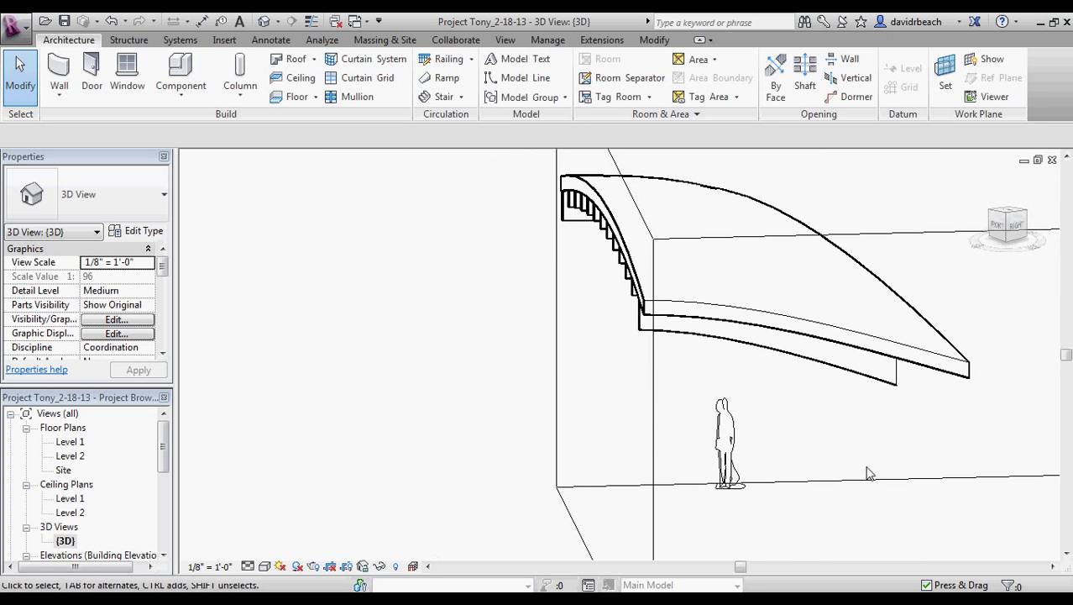
click(722, 425)
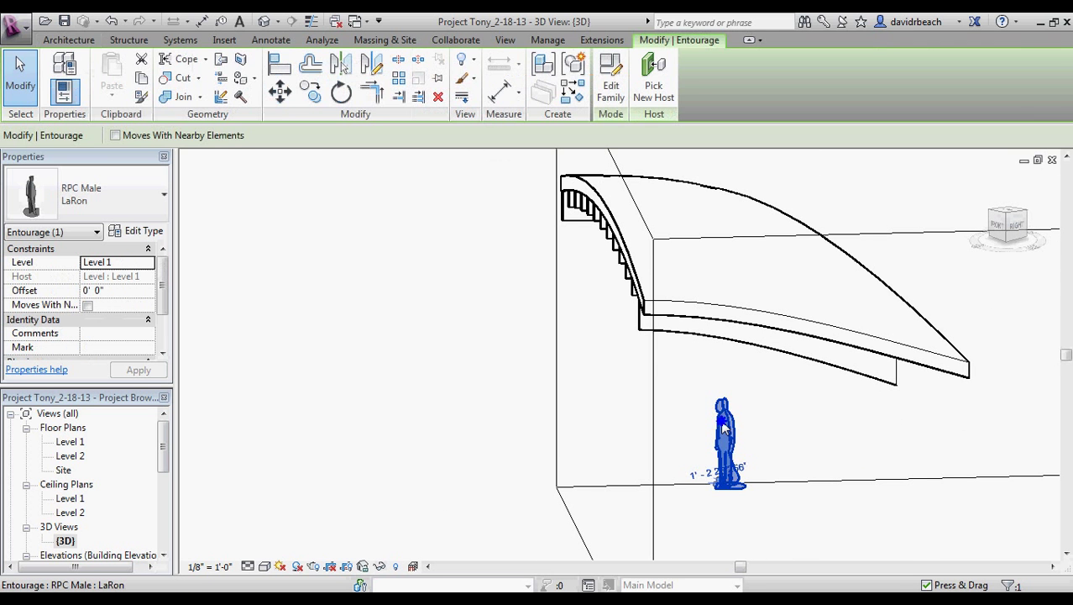
right_click(723, 422)
mouse_move(761, 426)
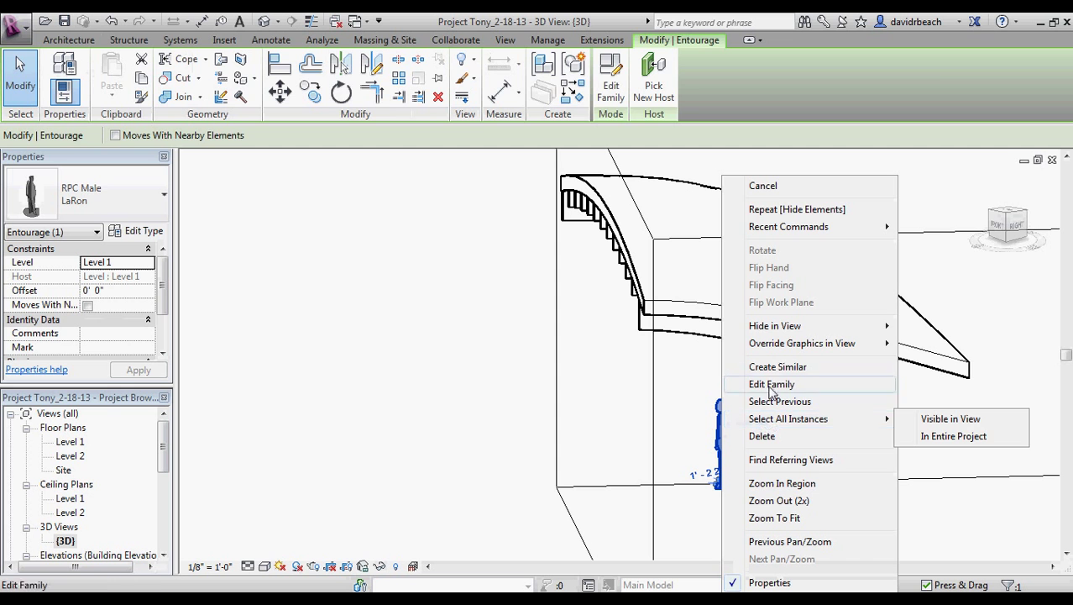
mouse_move(836, 328)
click(911, 332)
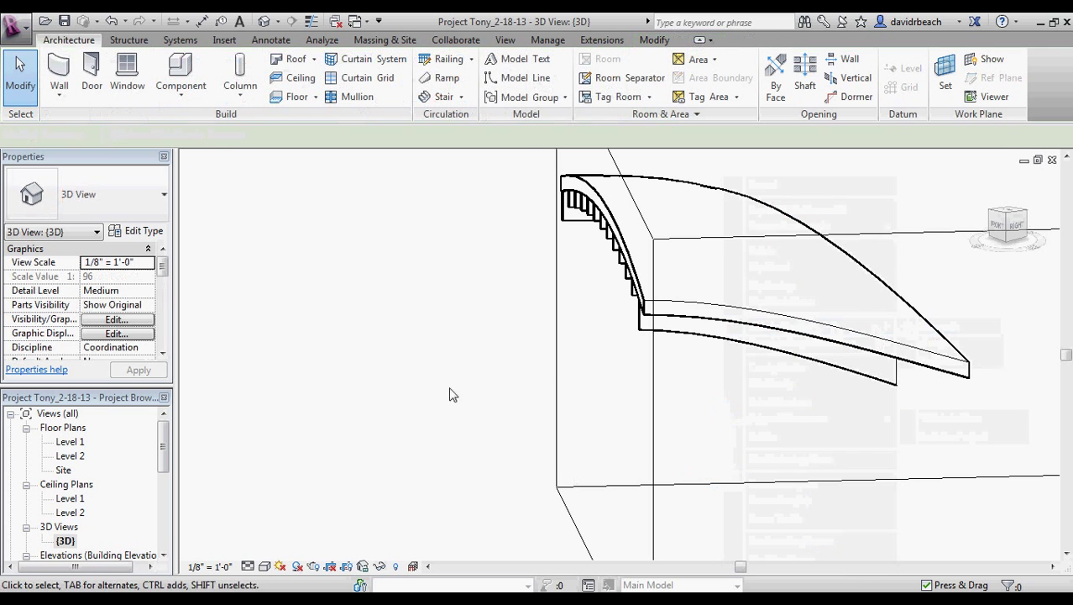
- Export the isolated roof half as an FBX file named TonyRoof1 to the Desktop, cancelling the save reminder
shift+middle_drag(451, 391, 517, 408)
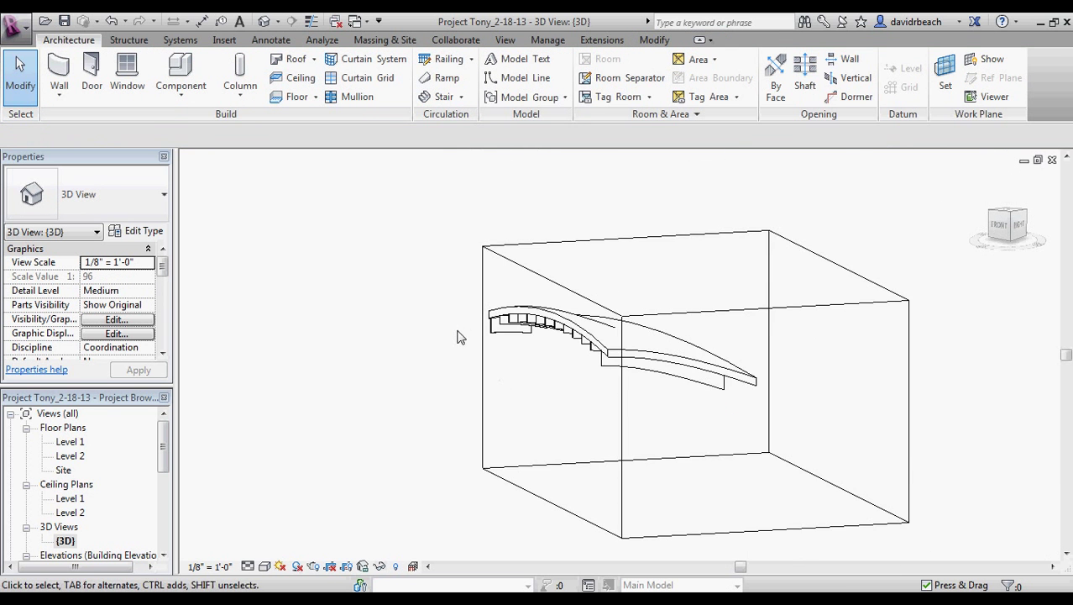
scroll(455, 343, down, 2)
scroll(445, 344, up, 2)
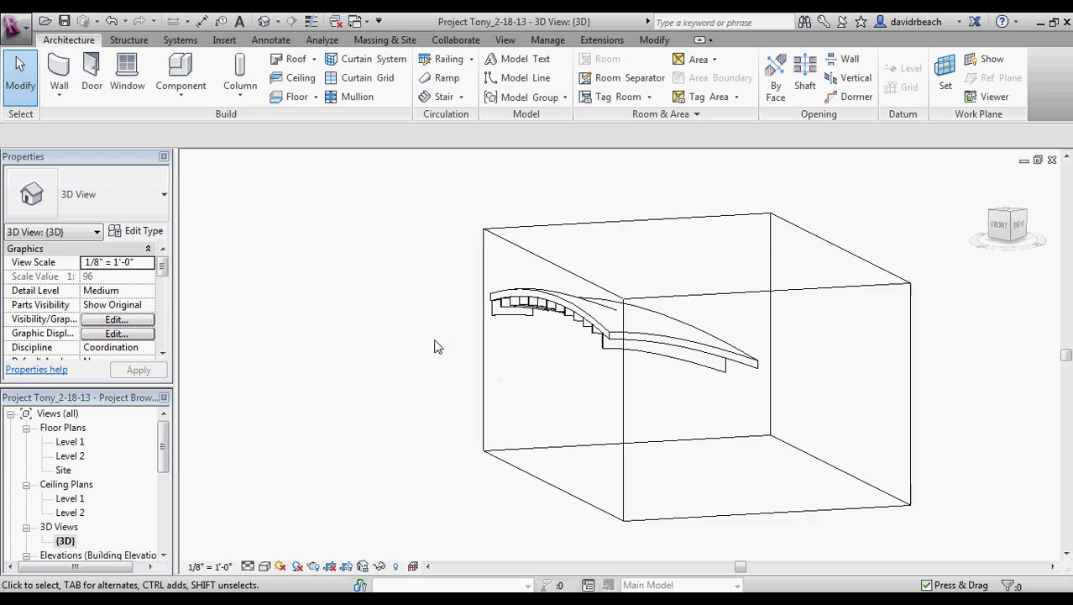
click(13, 31)
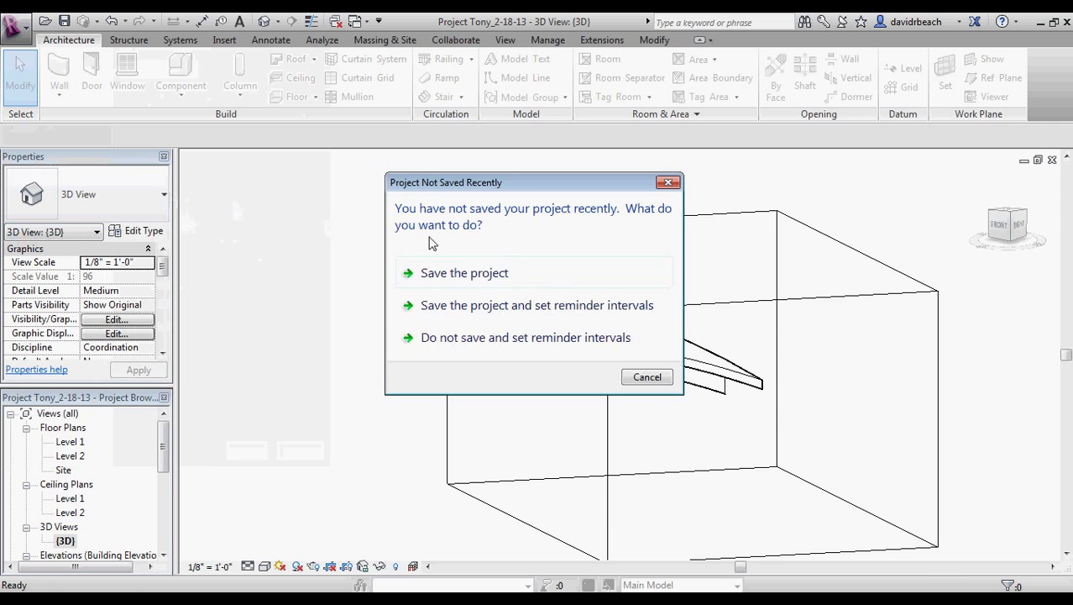
click(645, 378)
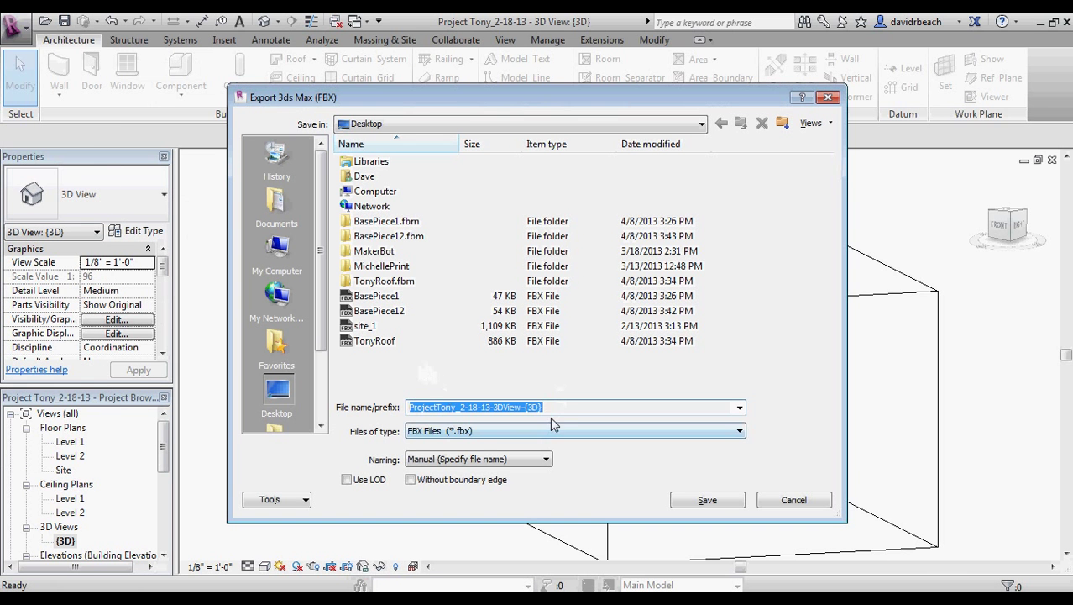
text(Tony)
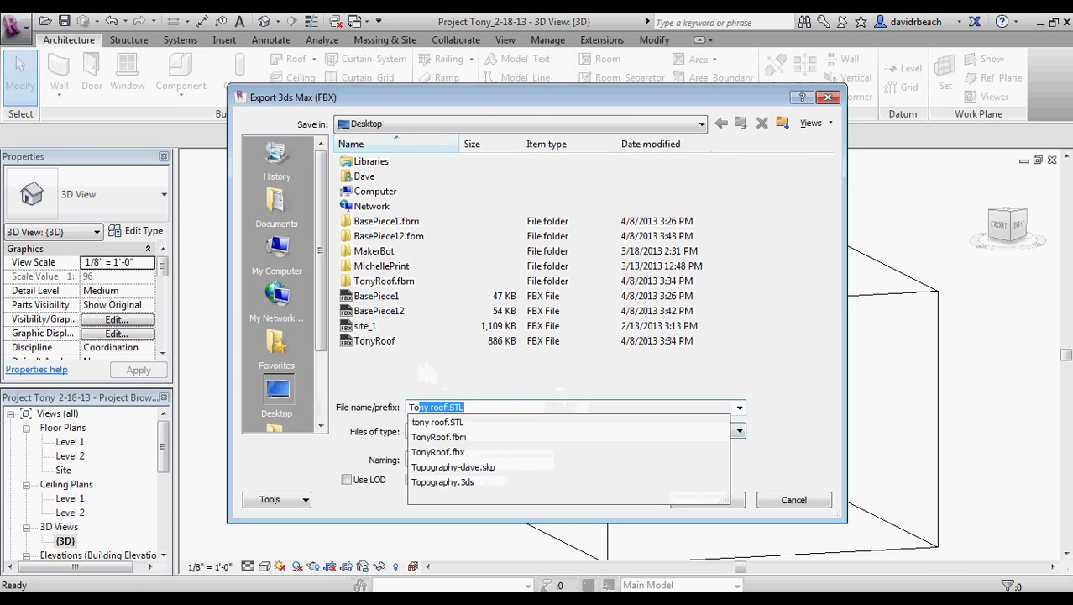
text(Roof)
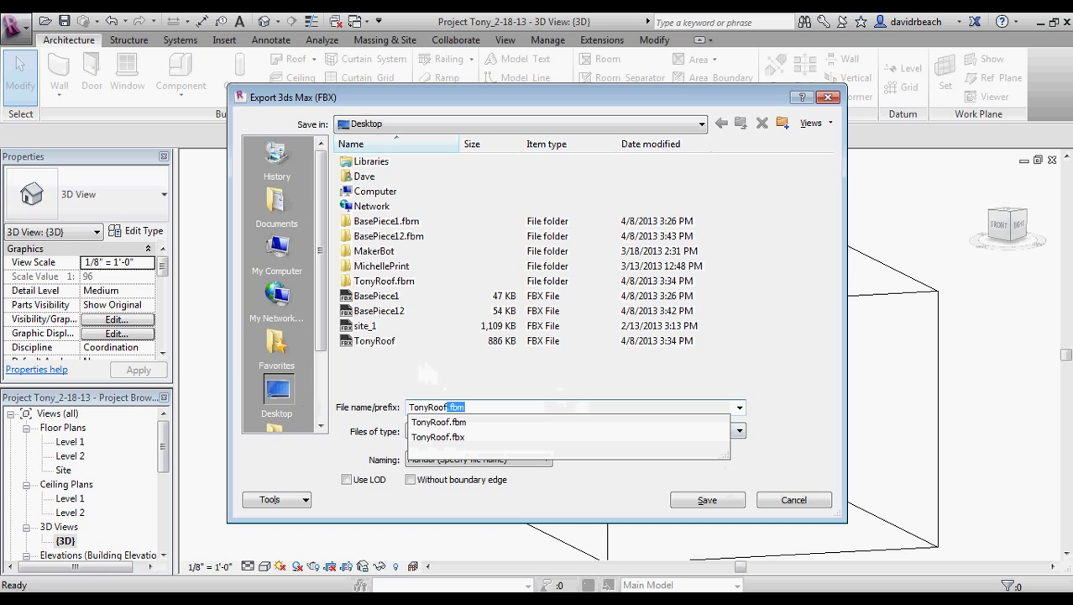
text(1)
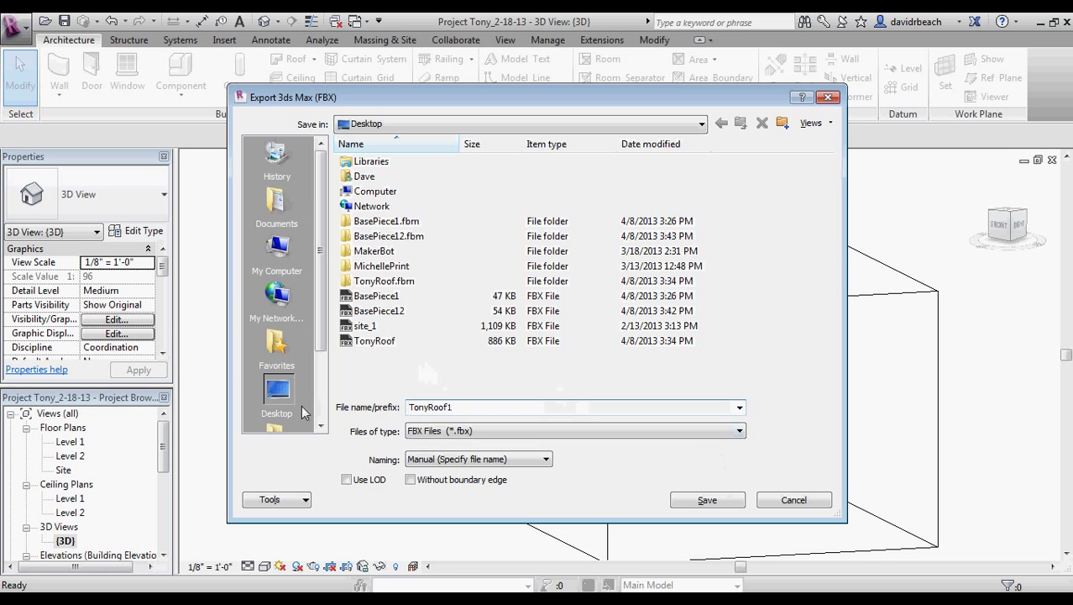
click(708, 500)
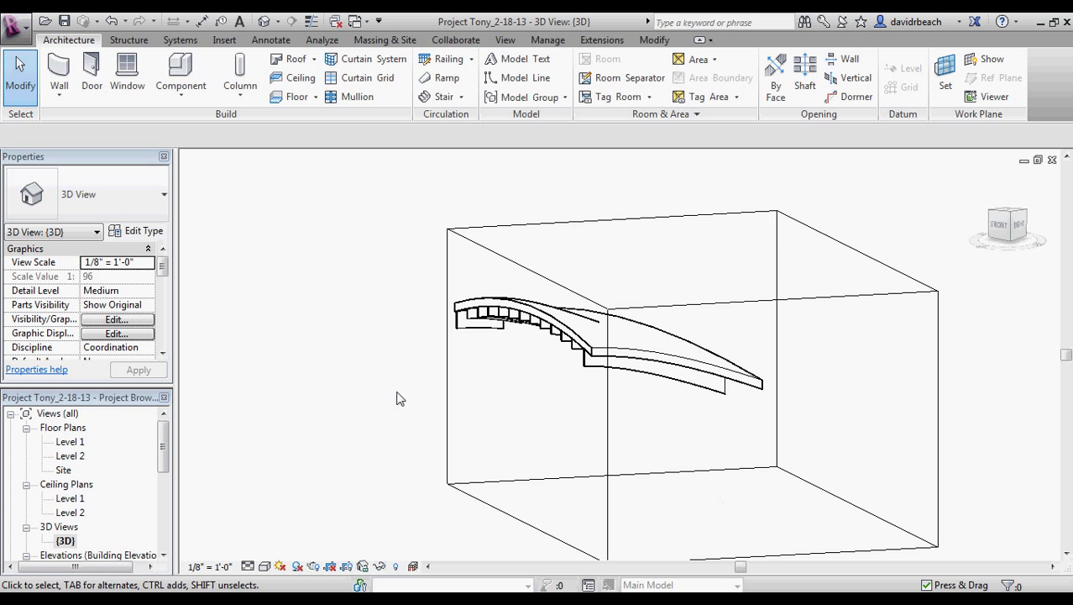
- Pull one section box face back to the cut plane and extend the opposite face outward to enclose the other roof half
shift+middle_drag(381, 325, 448, 368)
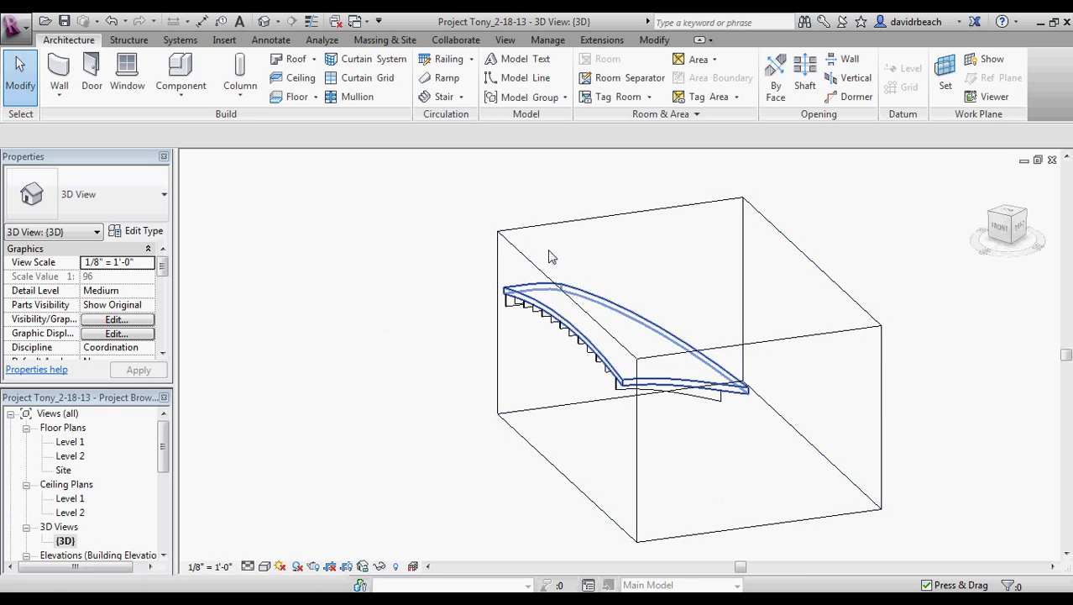
click(634, 217)
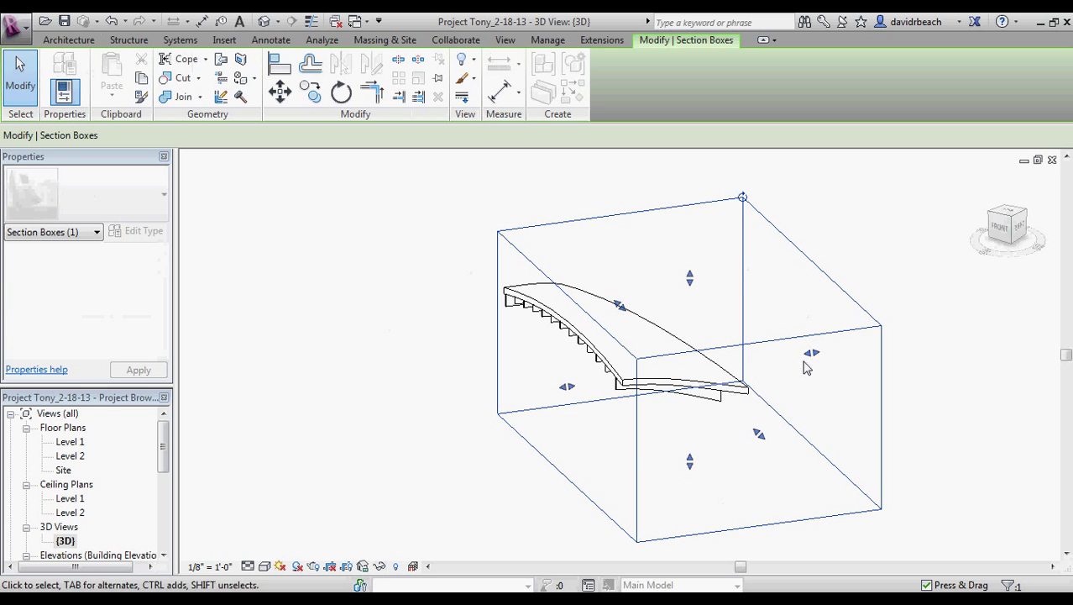
drag(812, 356, 502, 412)
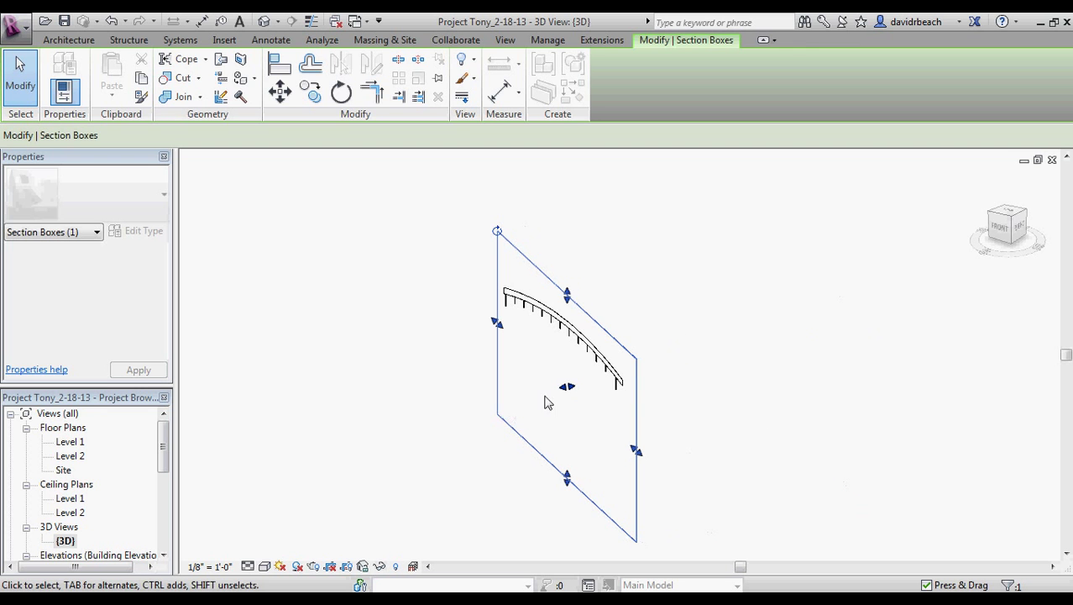
drag(562, 387, 465, 396)
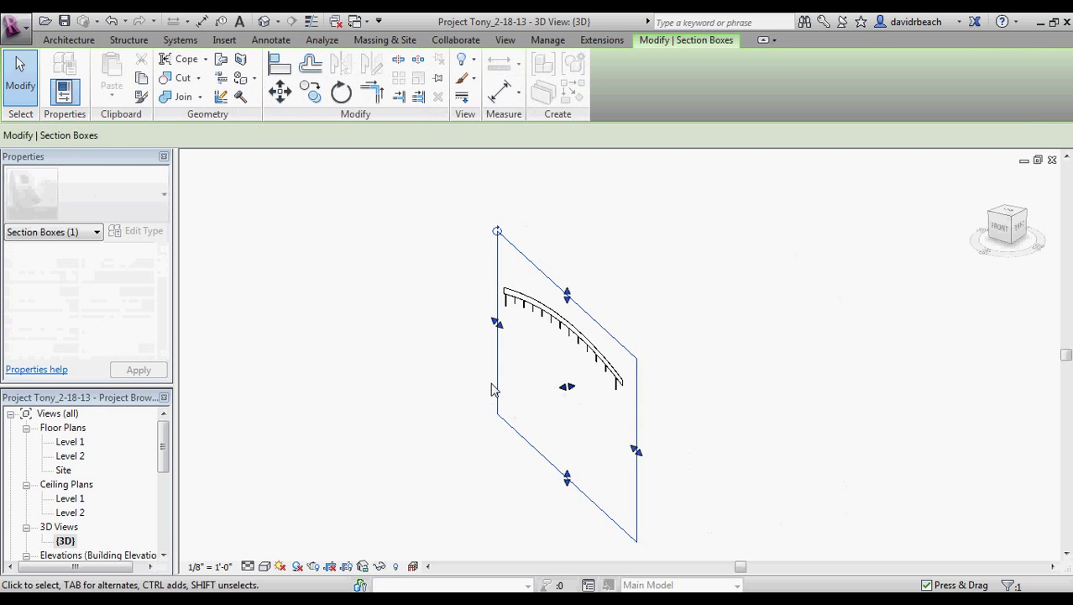
drag(564, 389, 408, 402)
- Hide the narrow Curtain Wall 1 element below the other roof half in the 3D view
shift+middle_drag(683, 443, 517, 468)
scroll(516, 468, up, 3)
click(492, 449)
right_click(499, 451)
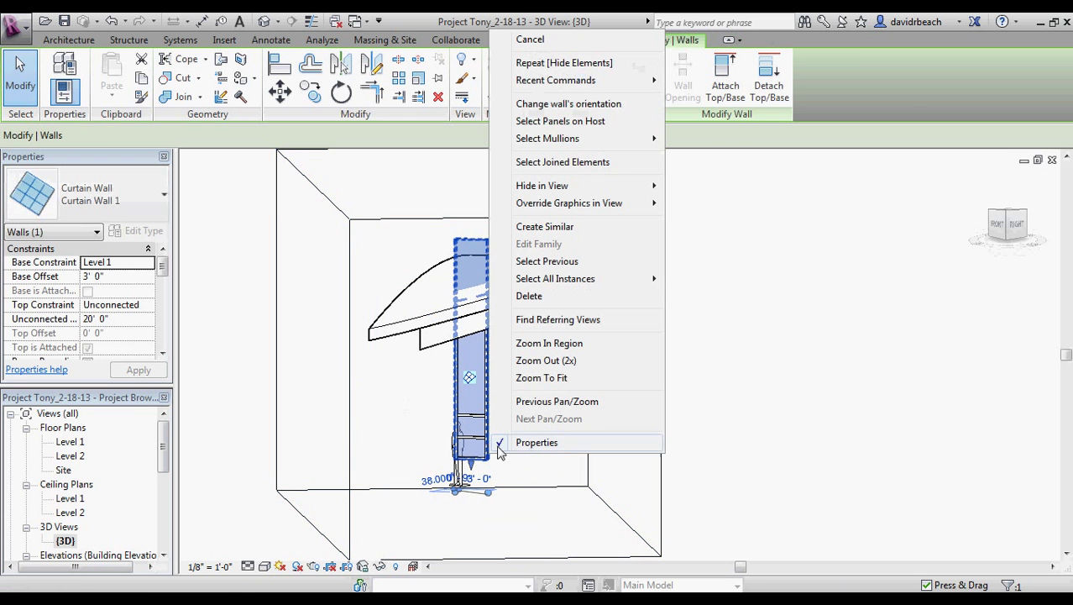
mouse_move(575, 193)
click(691, 189)
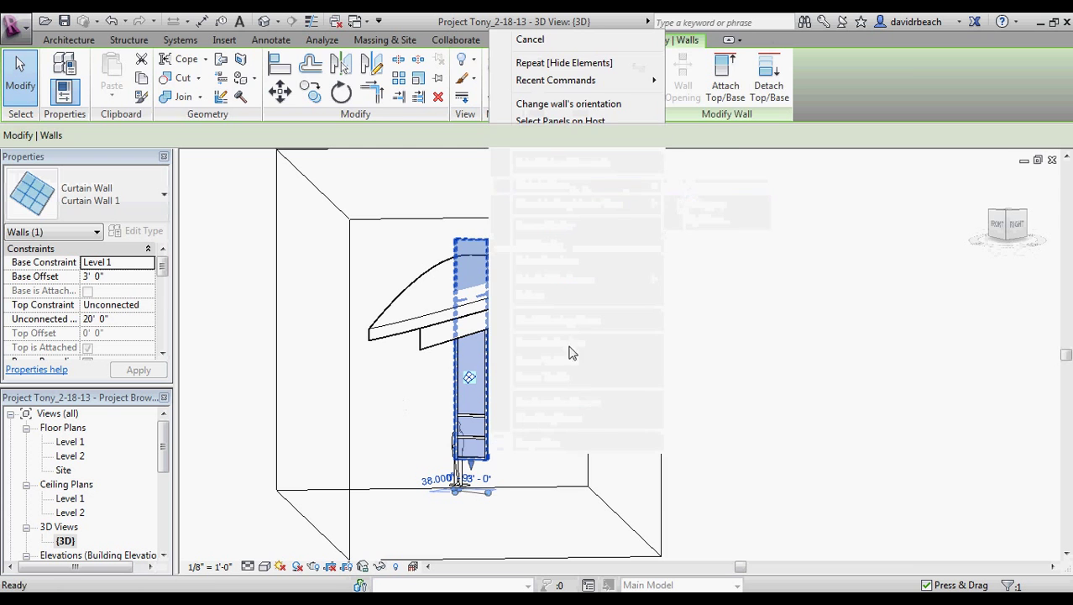
- Hide the RPC Male Dwayne entourage figure below the roof in the 3D view
click(456, 454)
right_click(461, 463)
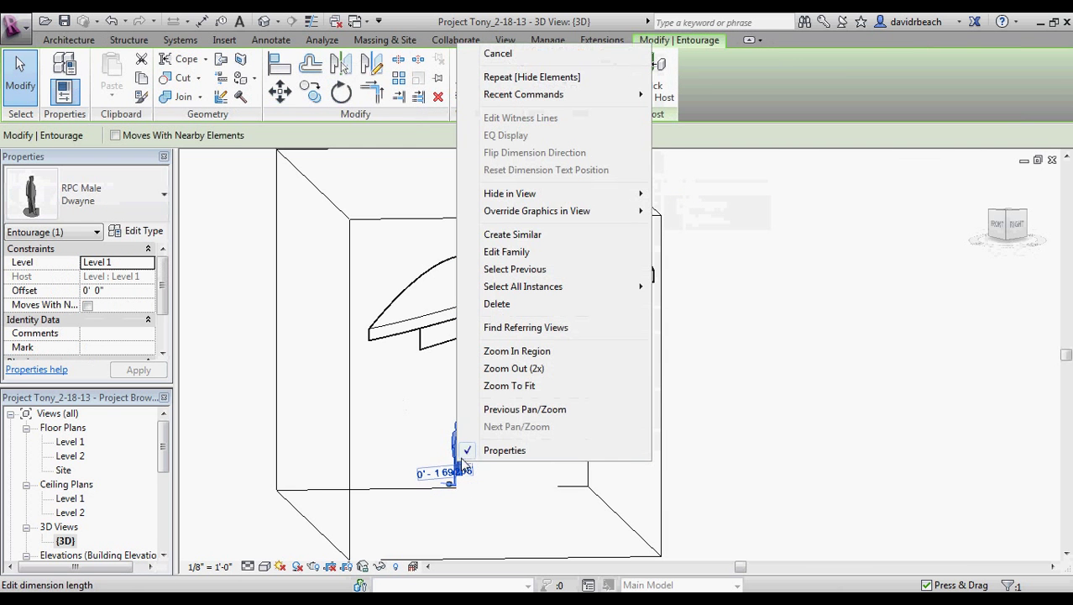
mouse_move(591, 202)
click(690, 193)
- Hide the curved Structure (wall) 4" beam crossing the rib ends of the second roof half
shift+middle_drag(676, 256, 647, 336)
click(483, 309)
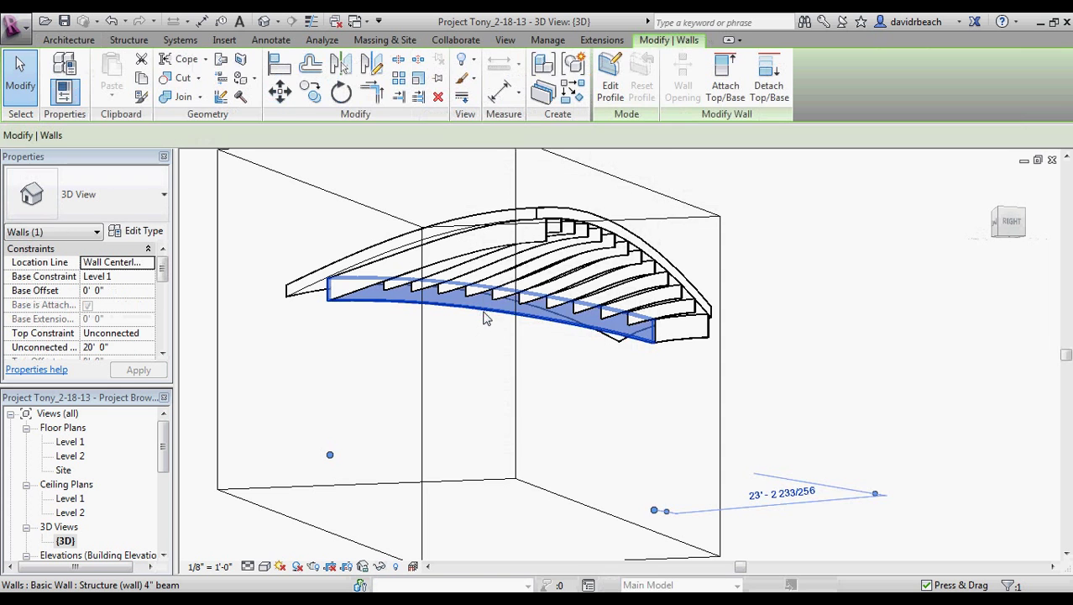
right_click(486, 313)
mouse_move(528, 331)
click(690, 327)
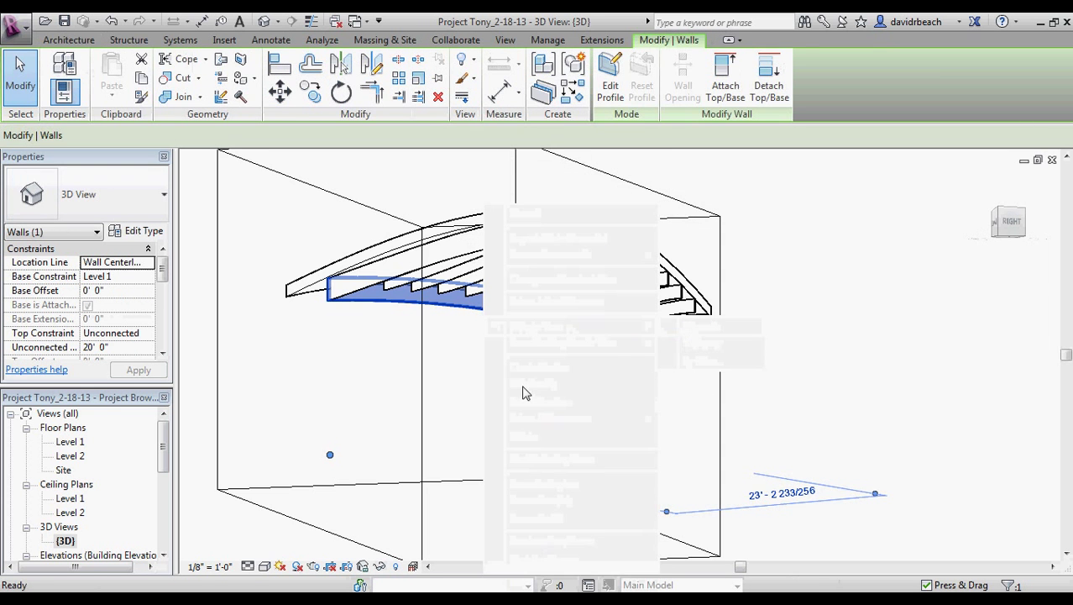
- Export the second roof half as an FBX file to the Desktop, using the existing TonyRoof1 name as the basis
shift+middle_drag(525, 391, 667, 519)
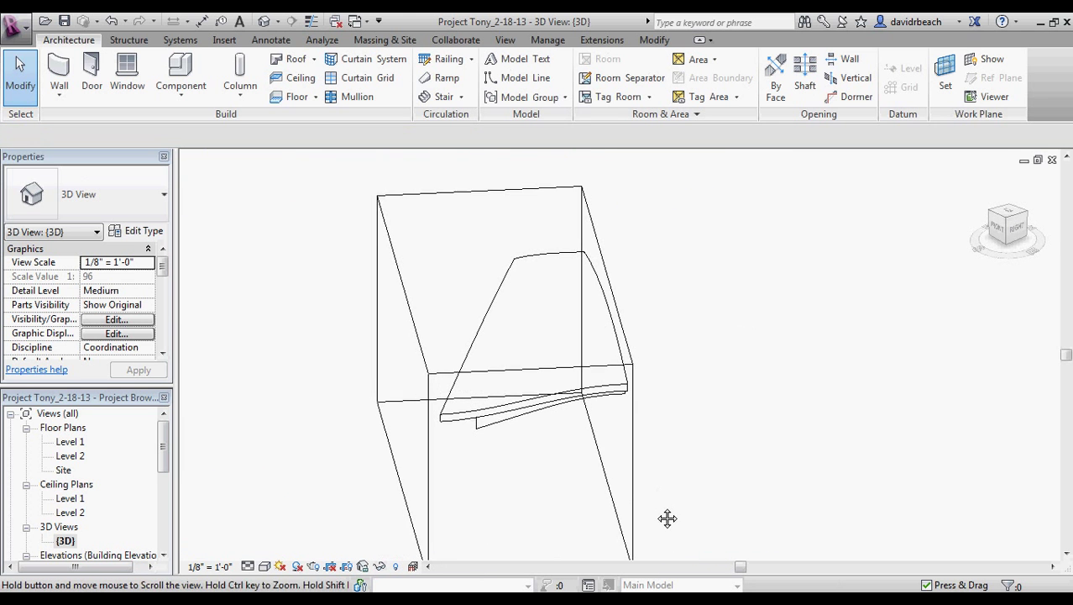
click(17, 32)
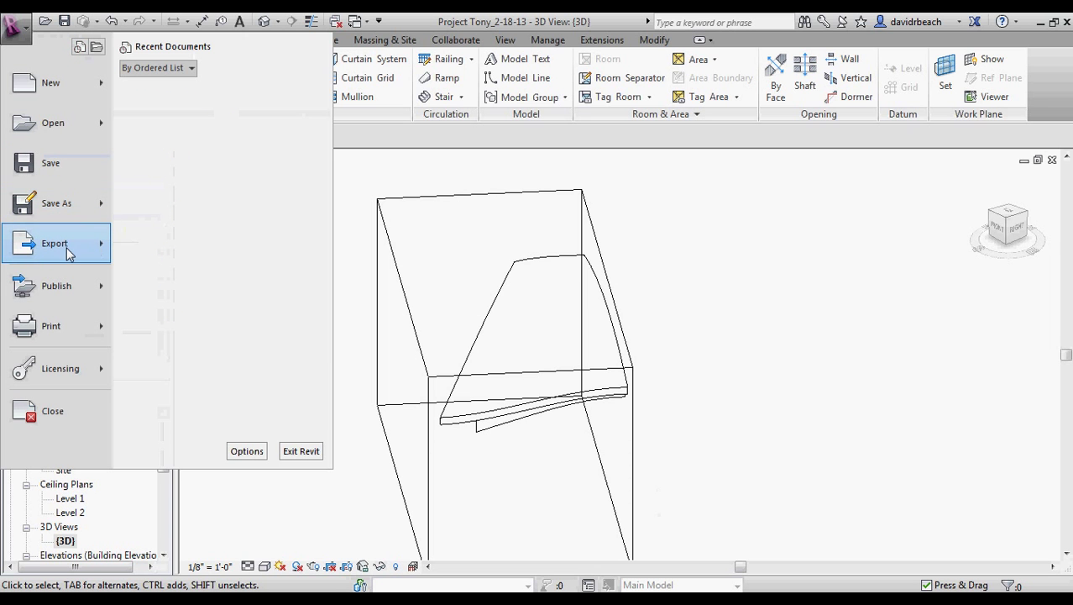
click(208, 223)
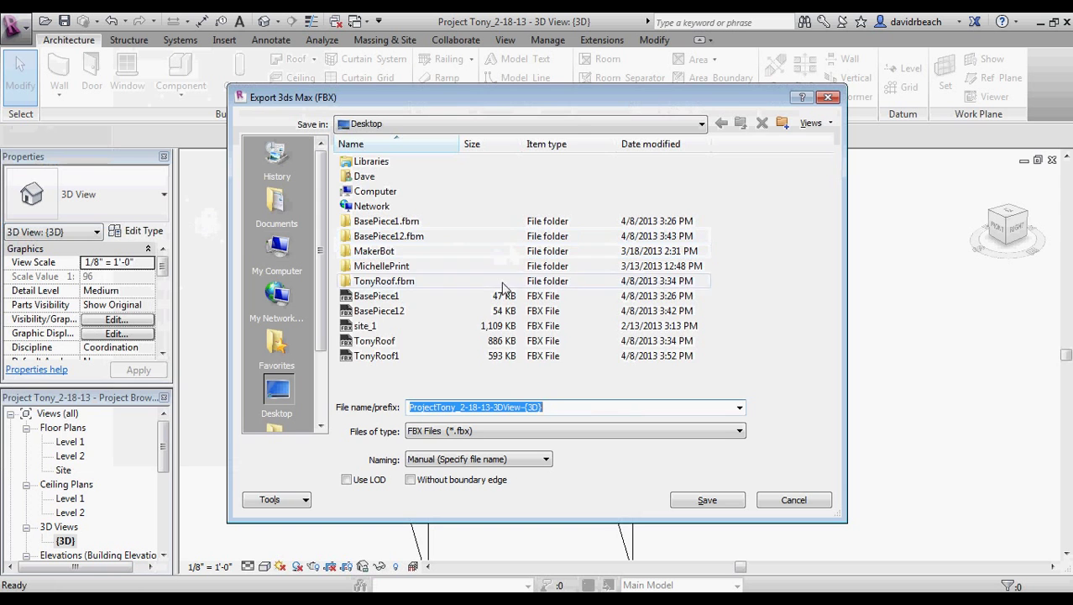
click(371, 356)
click(510, 407)
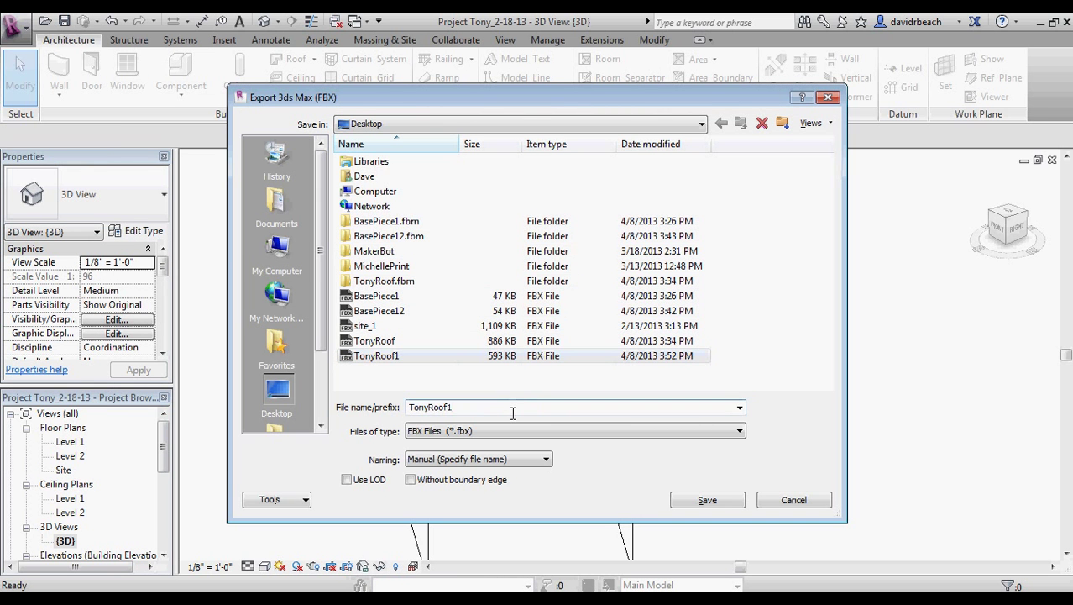
click(707, 500)
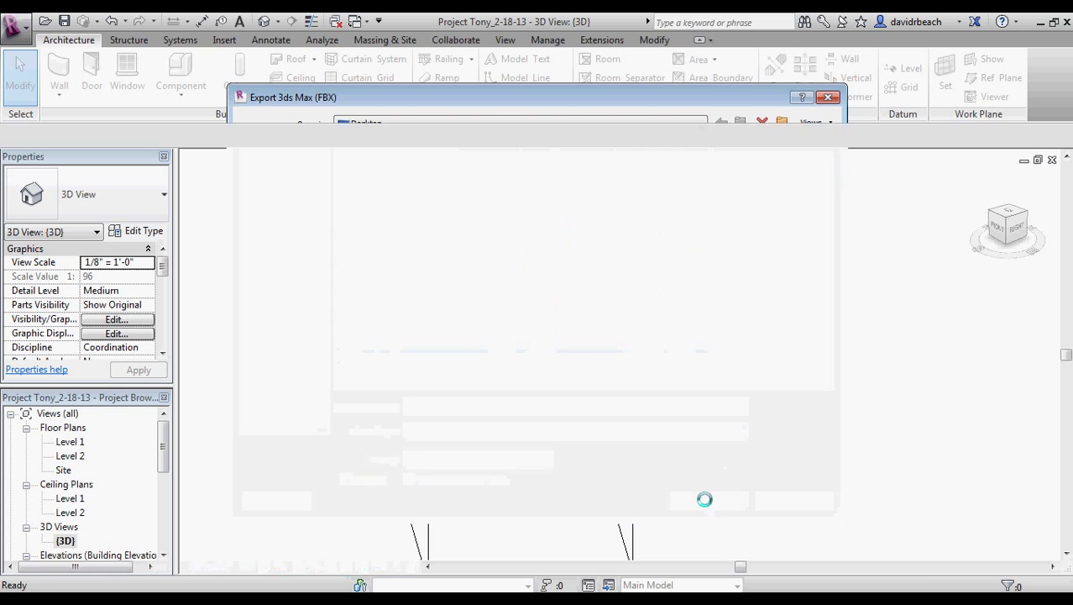
shift+middle_drag(666, 456, 711, 436)
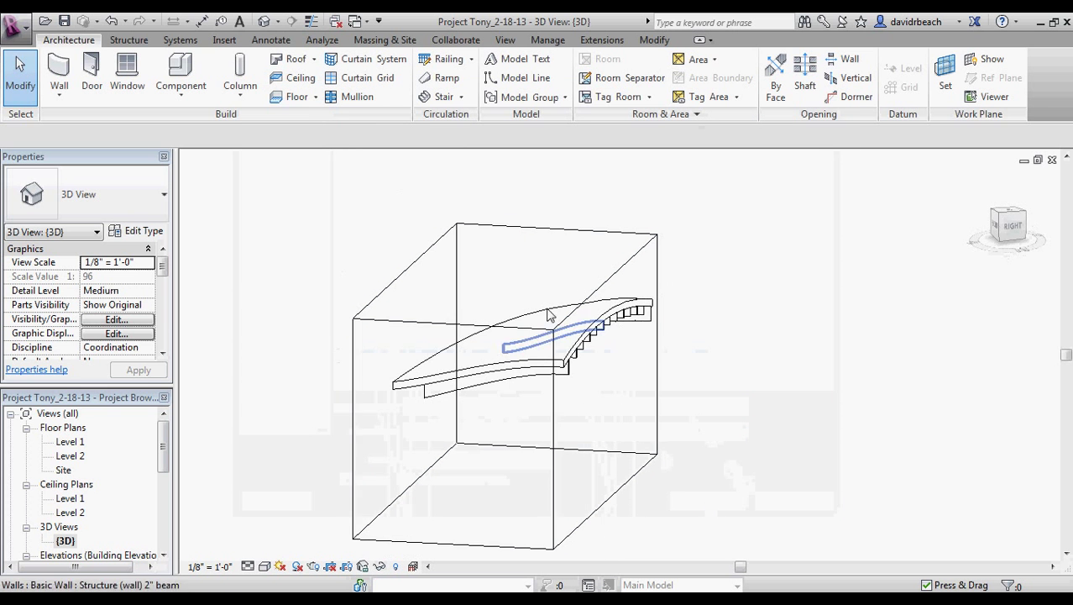
shift+middle_drag(720, 379, 734, 411)
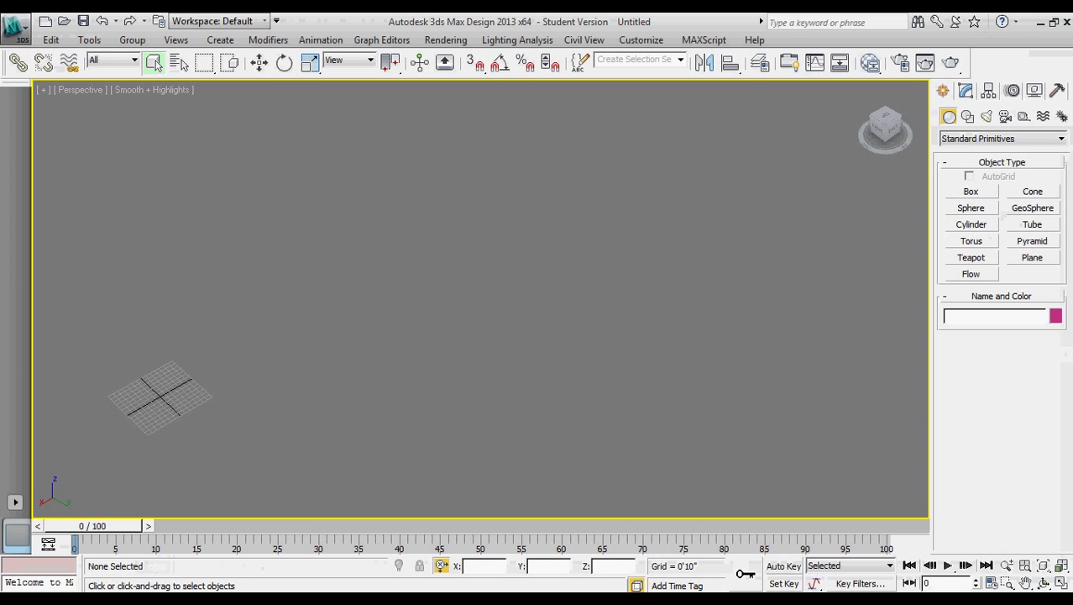
- Import TonyRoof1.fbx from the Desktop using the Autodesk Architectural (Revit) preset
middle_drag(199, 356, 444, 279)
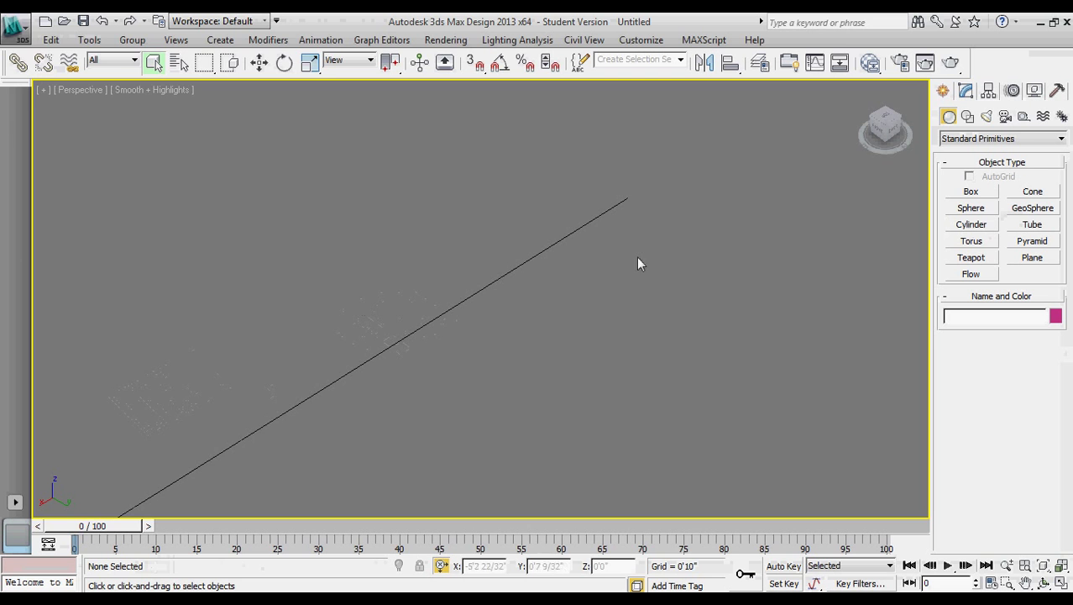
click(15, 27)
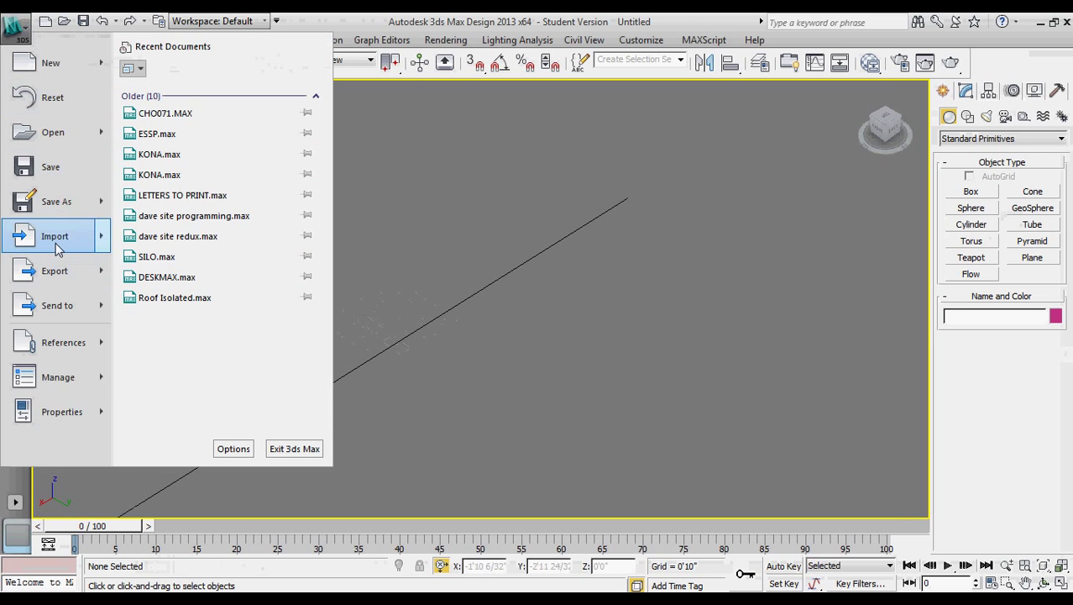
click(97, 250)
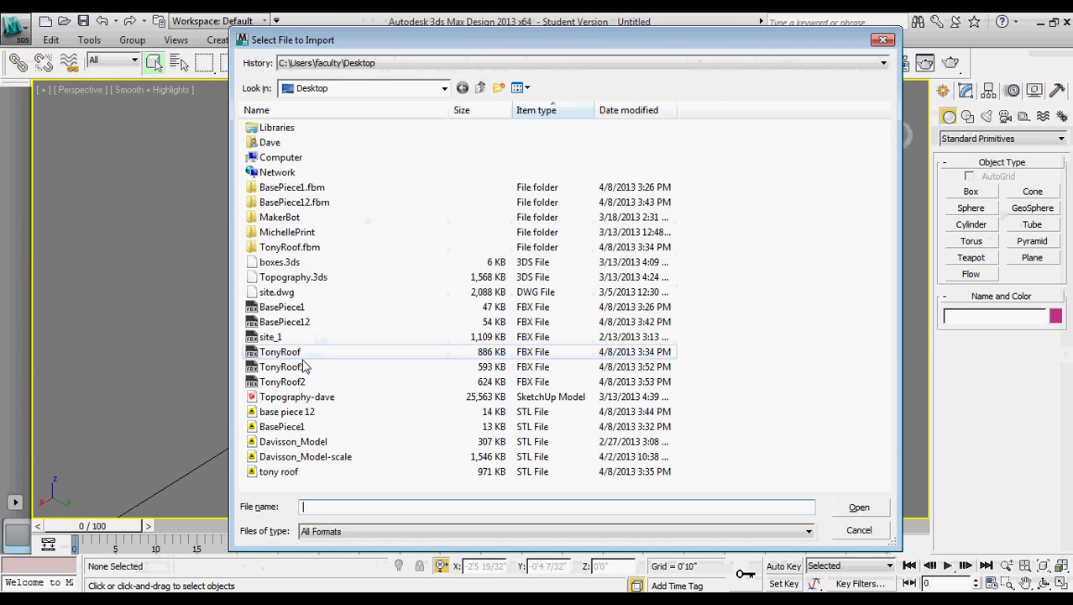
click(367, 366)
click(858, 509)
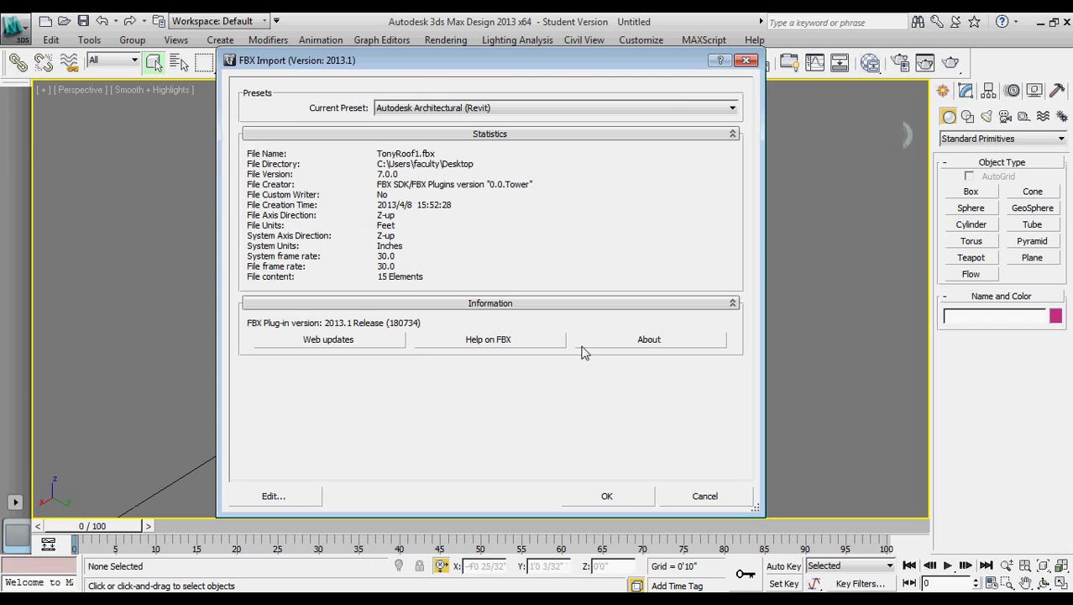
click(619, 495)
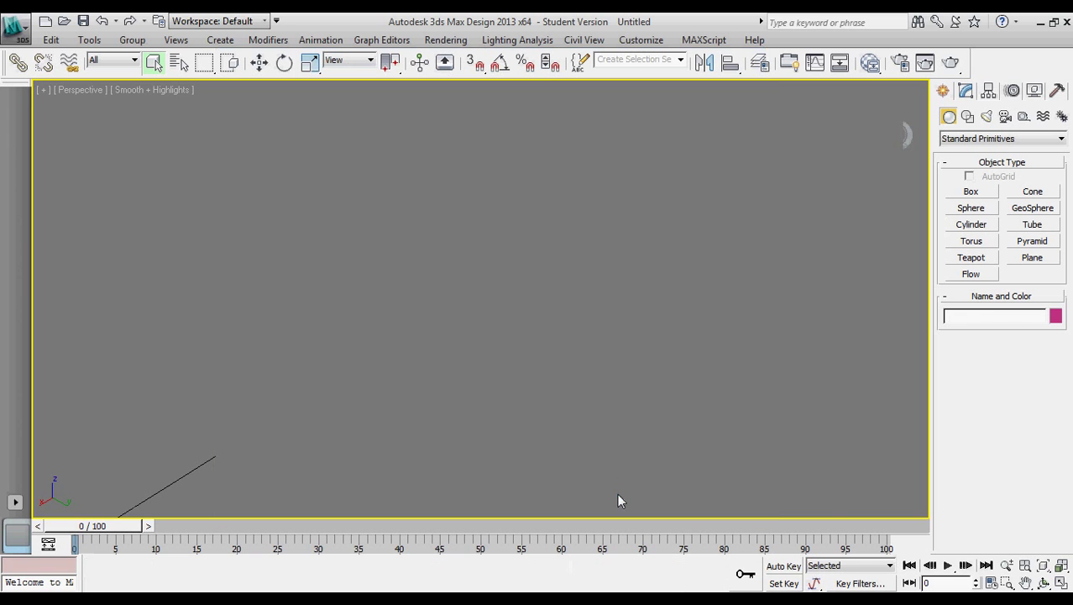
- Delete the imported 3D View camera and the light beside the roof piece
click(173, 247)
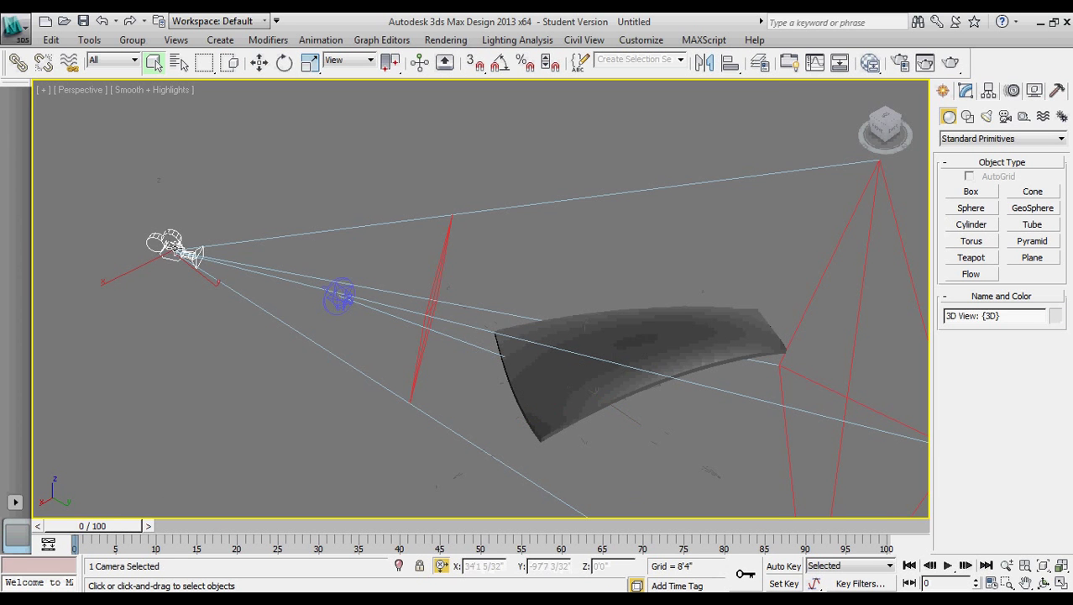
key(Delete)
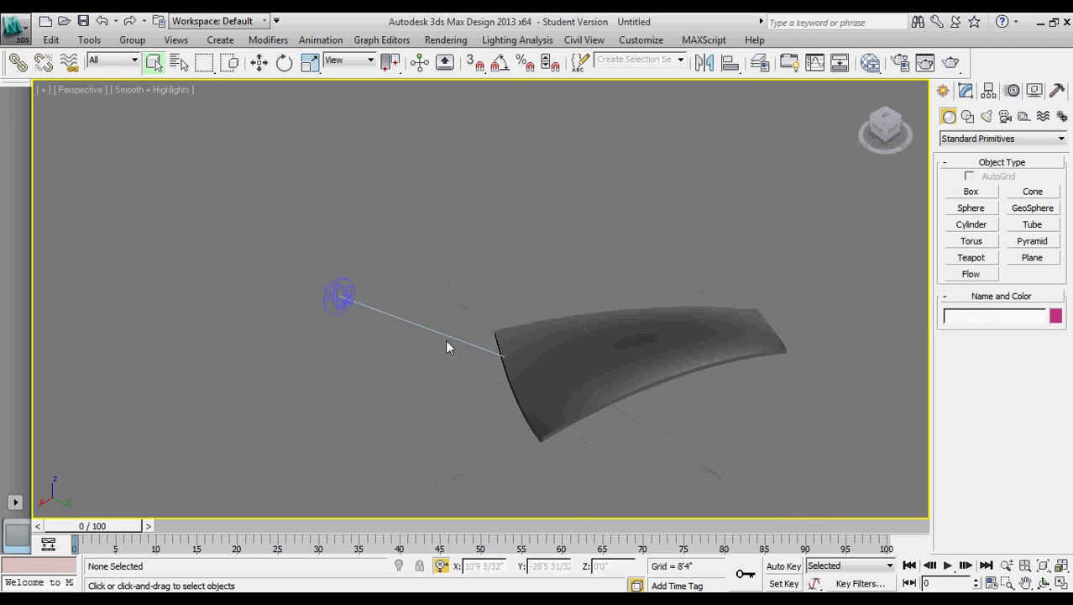
click(340, 296)
middle_drag(356, 304, 586, 432)
- Select the whole roof half with its ribs and group the objects under the default name Group001
click(553, 288)
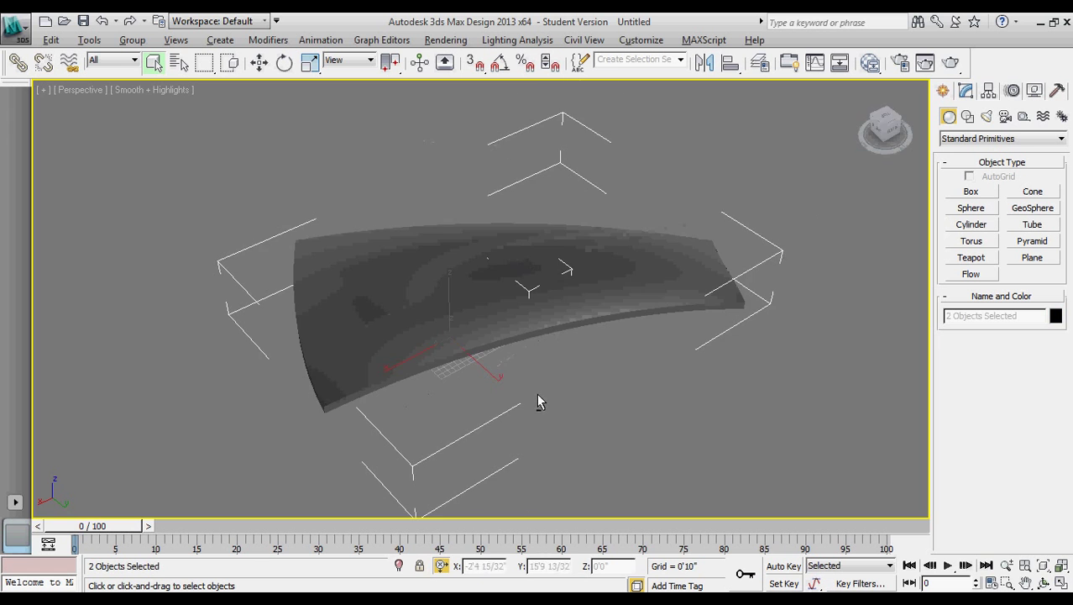
alt+middle_drag(538, 394, 708, 334)
drag(773, 378, 357, 193)
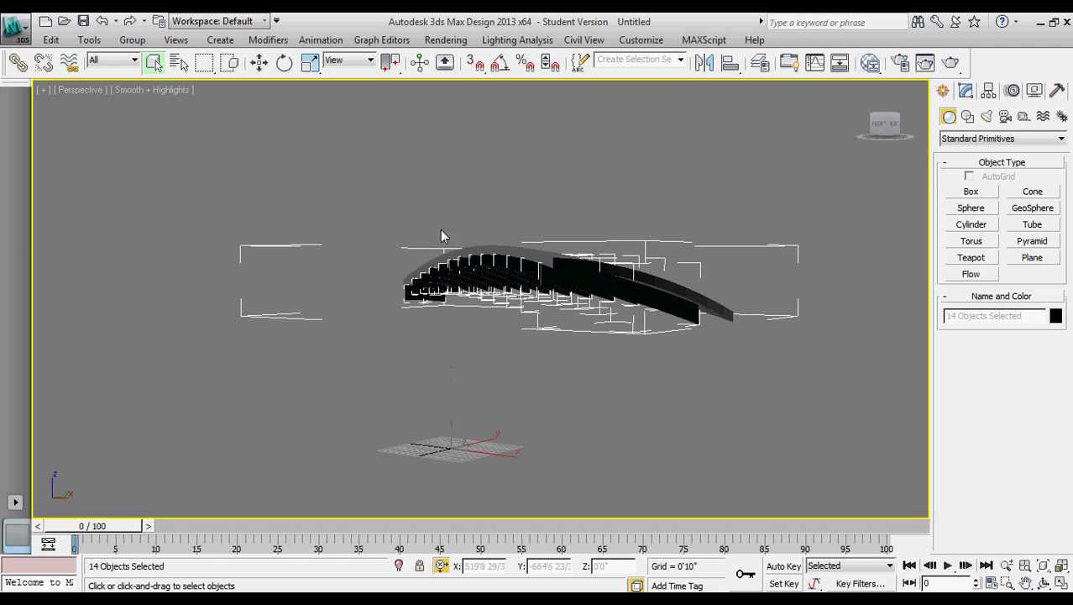
click(126, 40)
click(142, 55)
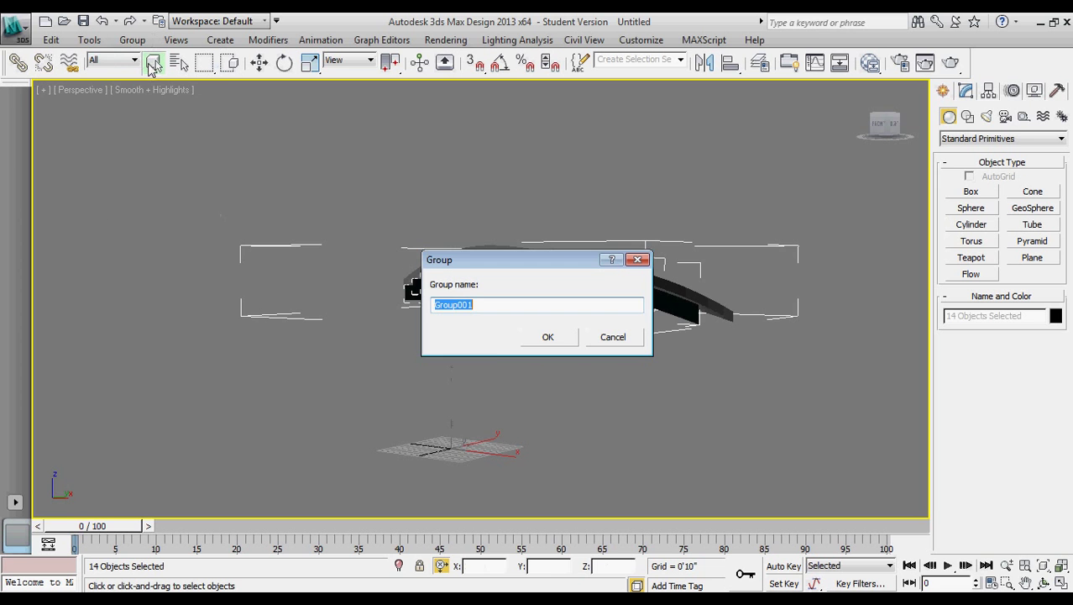
click(546, 336)
alt+middle_drag(537, 350, 470, 395)
scroll(444, 334, up, 5)
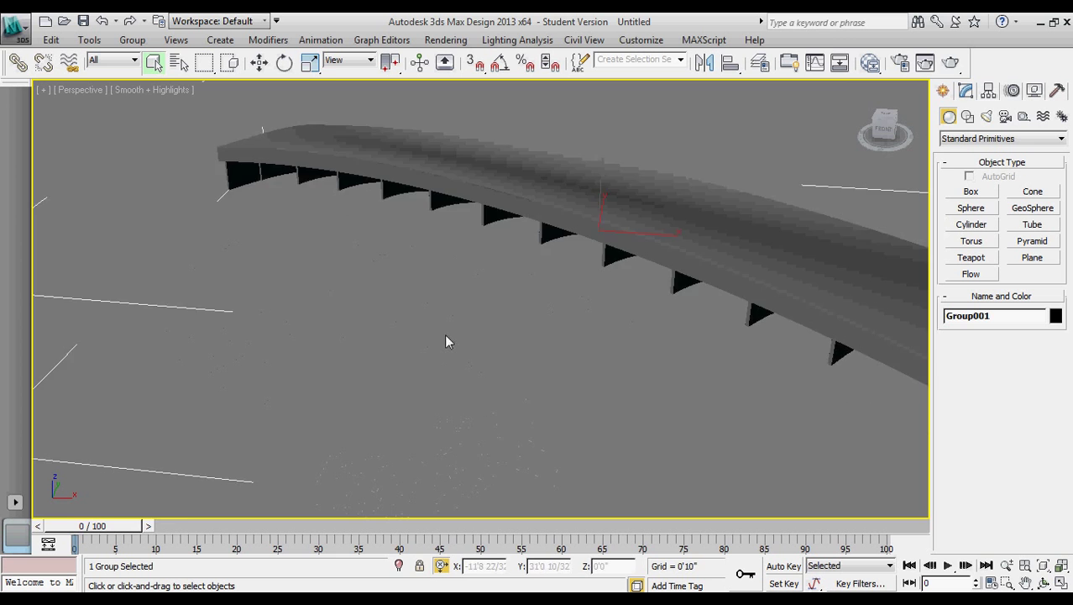
middle_drag(444, 334, 374, 330)
scroll(411, 345, down, 5)
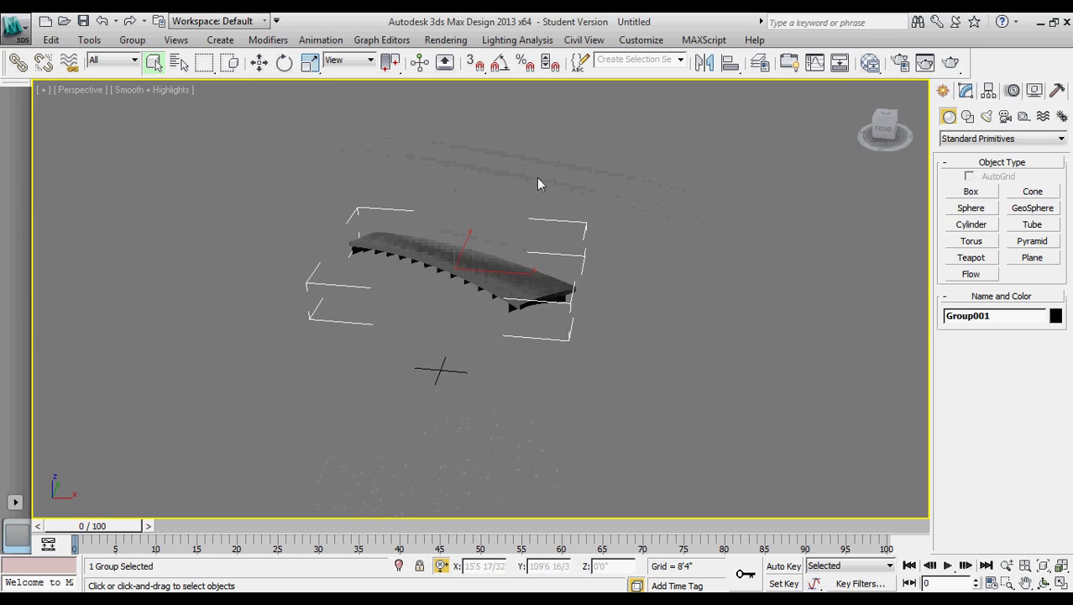
scroll(403, 328, up, 4)
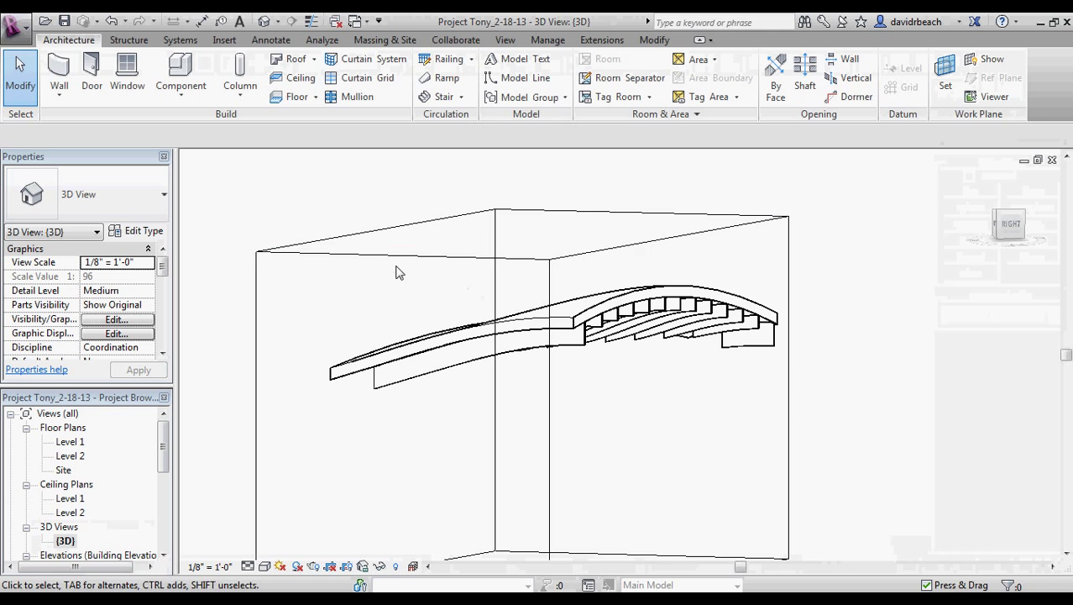
- Switch to Revit, orient the 3D view to Top, and measure the roof's length between its curved ends in the Site floor plan
shift+middle_drag(969, 264, 861, 403)
click(1014, 223)
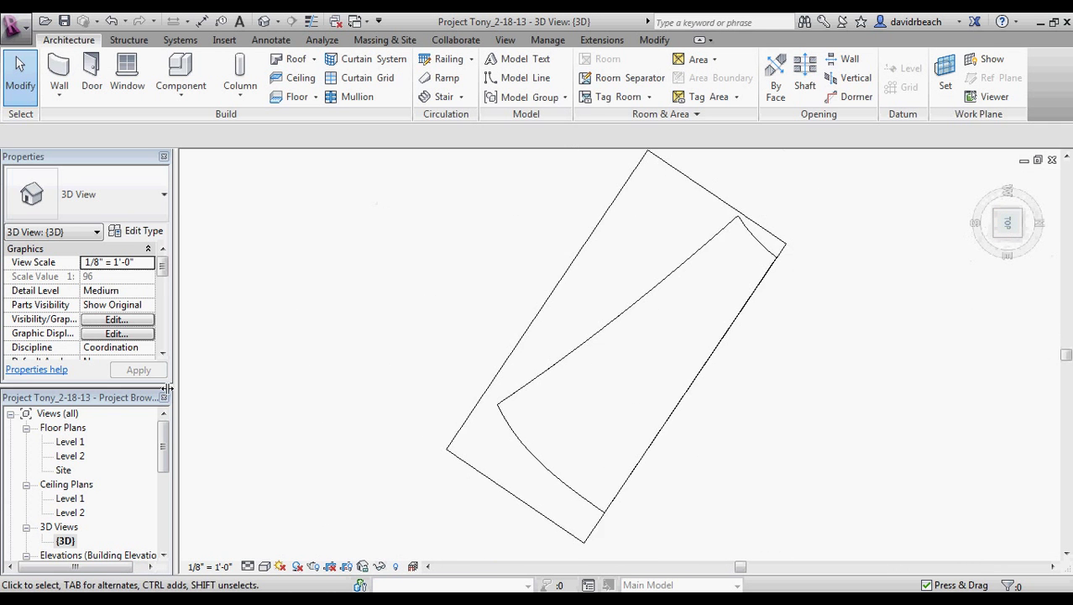
double_click(71, 442)
double_click(62, 469)
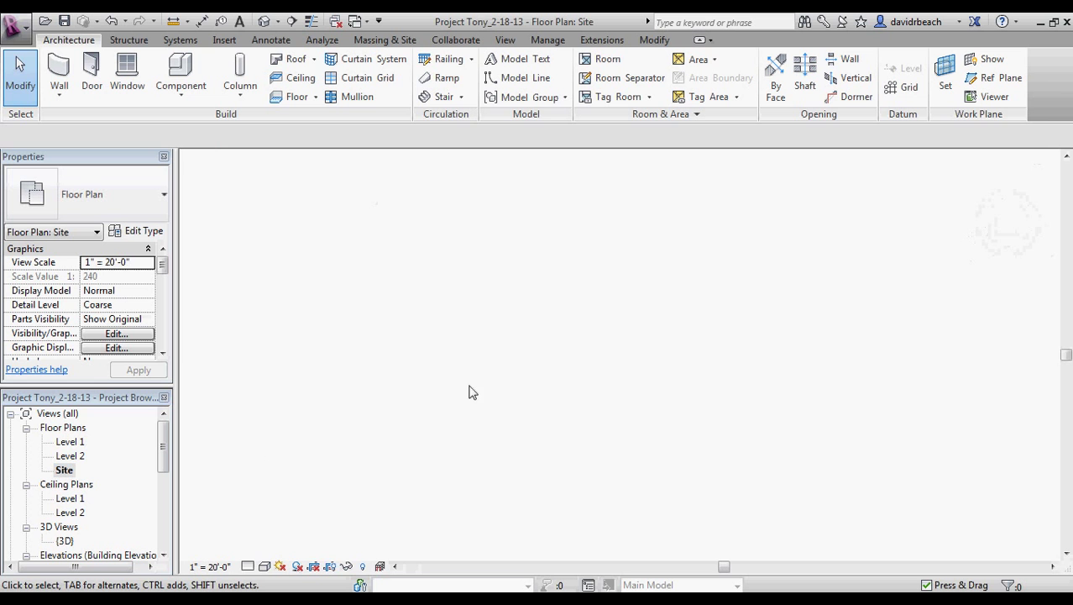
mouse_move(472, 390)
middle_down()
mouse_move(479, 336)
mouse_move(453, 331)
middle_up()
click(173, 21)
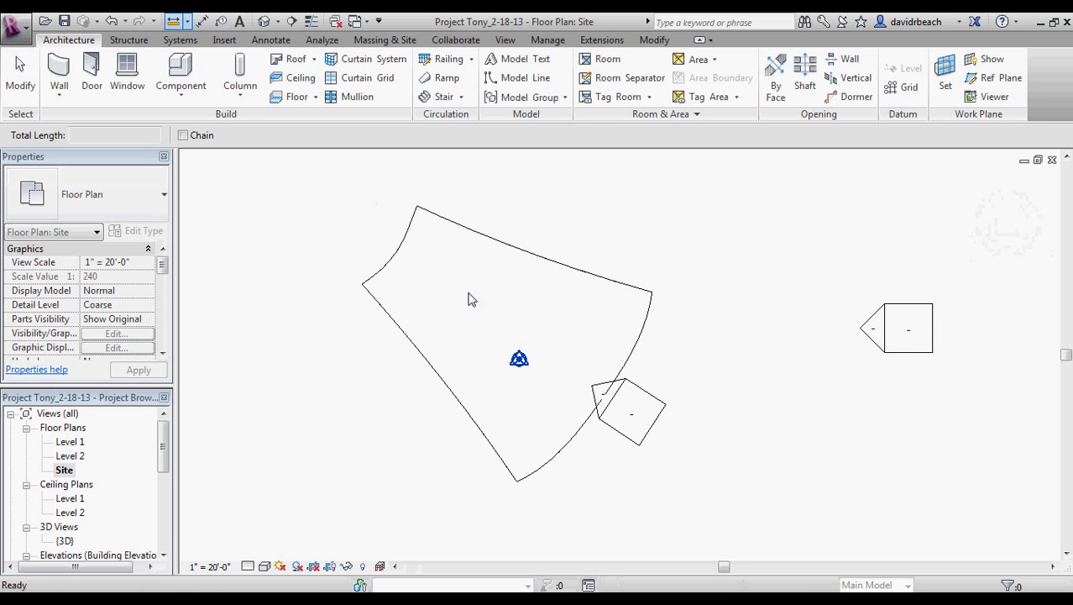
click(394, 251)
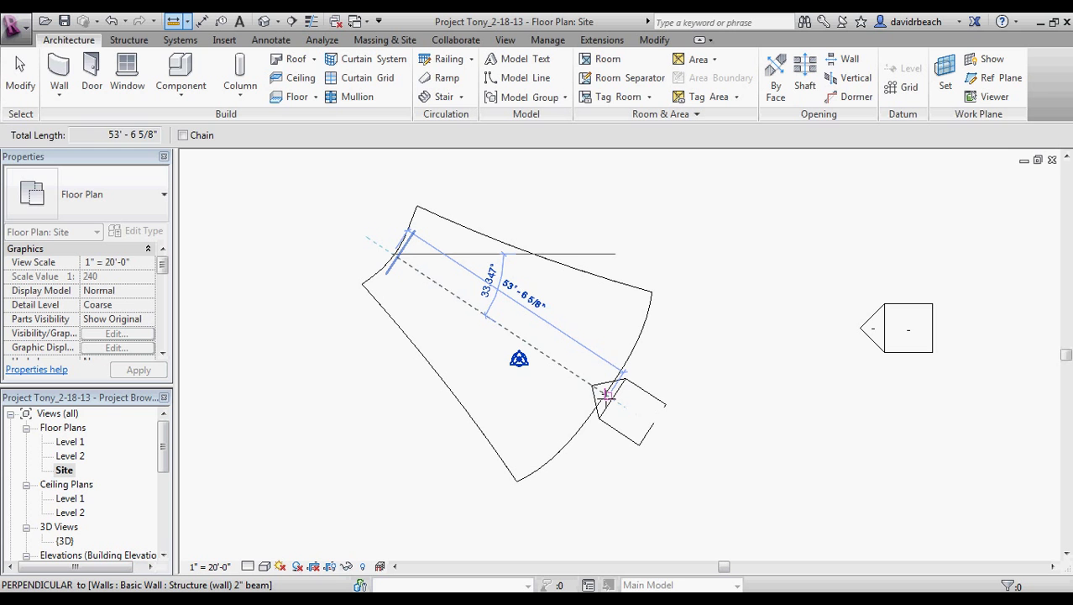
key(Escape)
key(Escape)
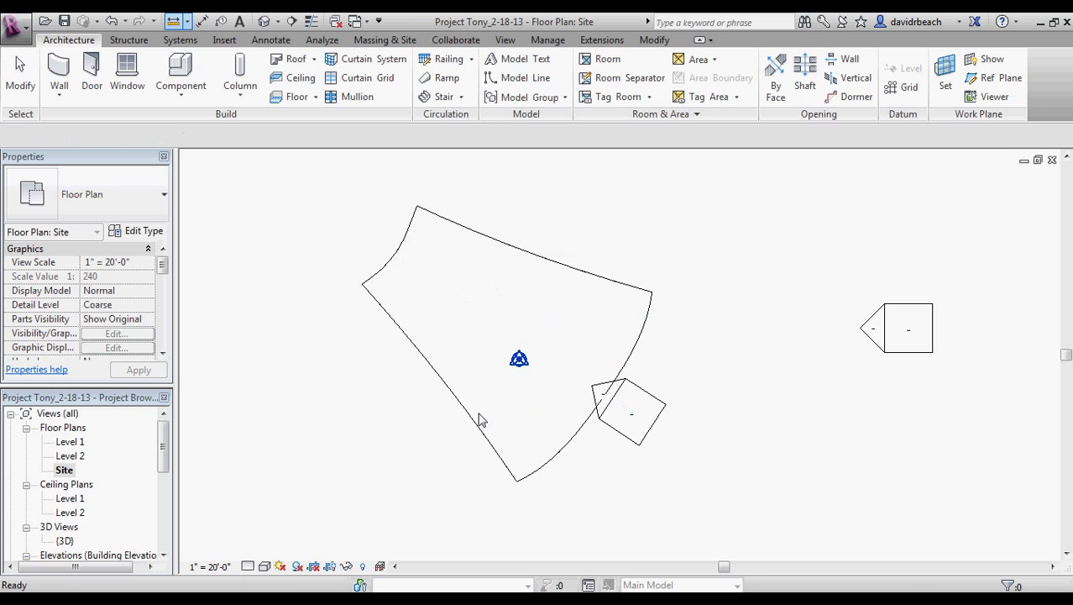
- Open sheet A101 and place the {3D} view in the upper part of the sheet near its left border
middle_drag(289, 439, 309, 410)
middle_drag(403, 330, 407, 346)
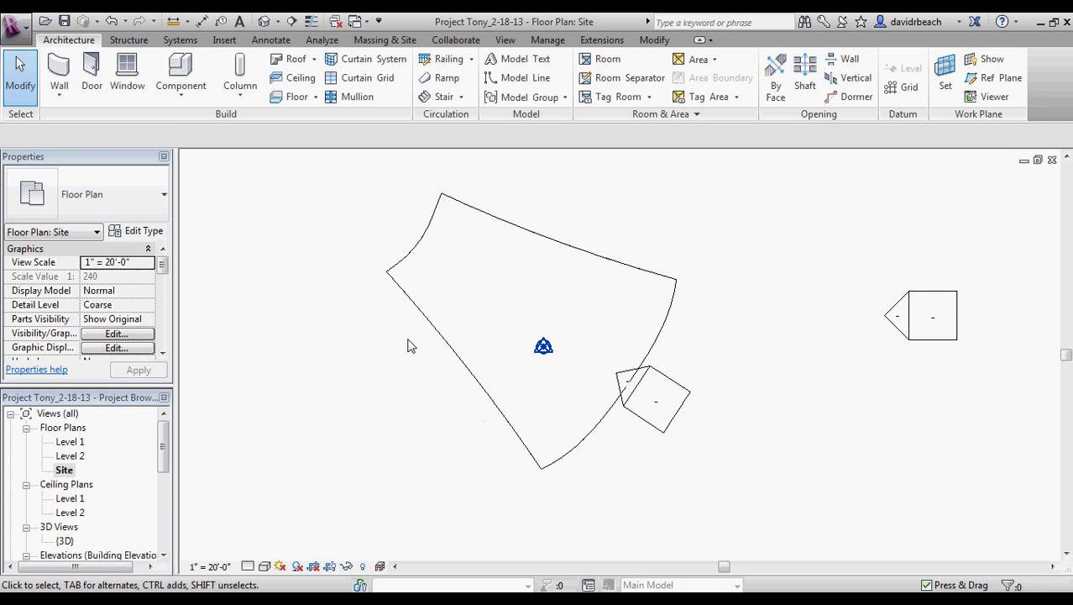
scroll(159, 448, down, 4)
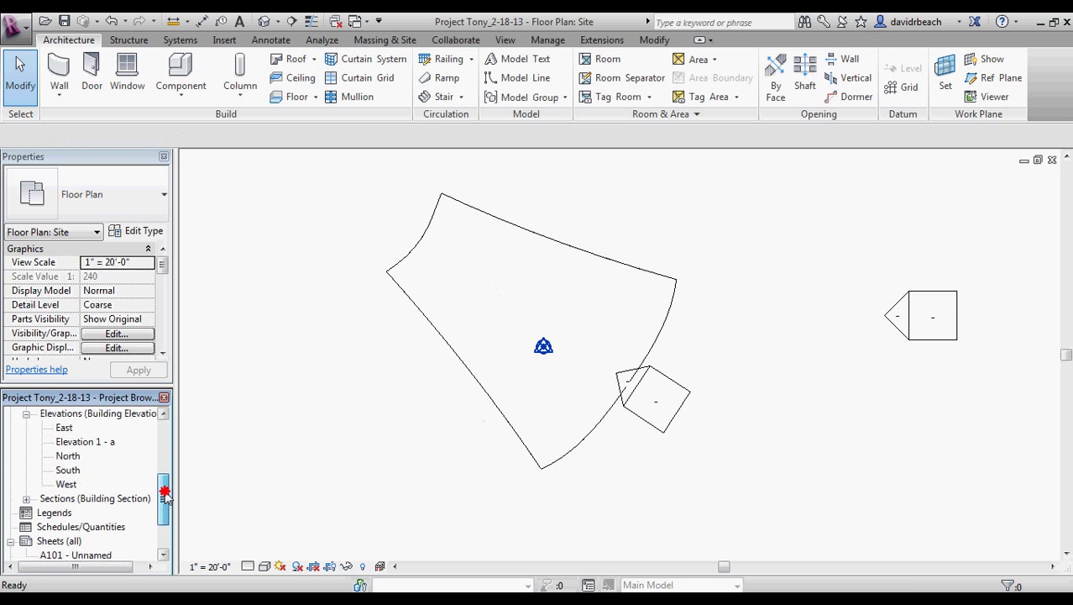
double_click(56, 543)
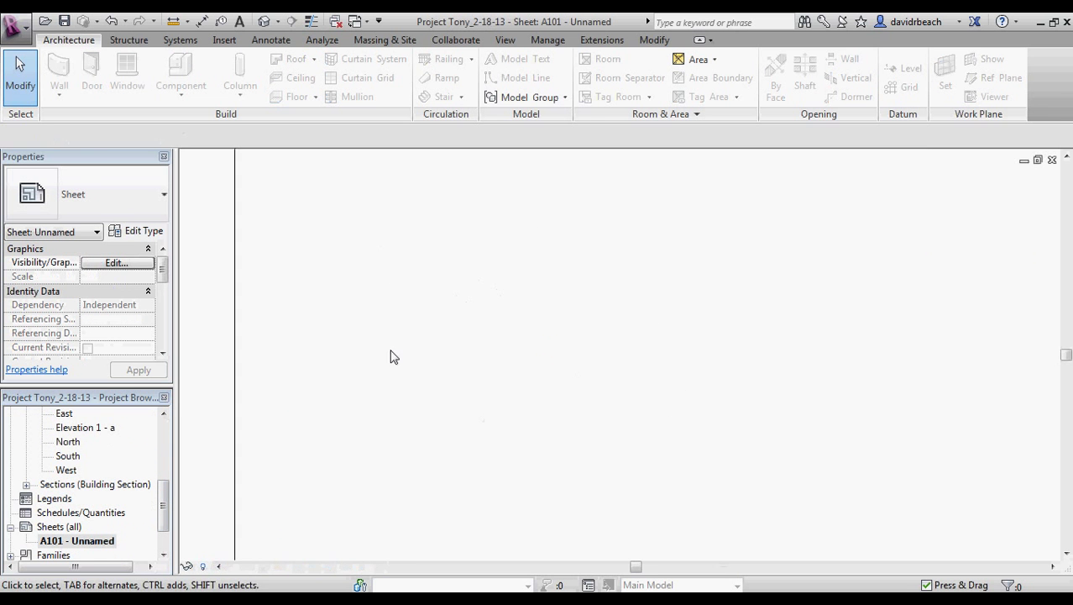
middle_drag(390, 354, 483, 437)
scroll(483, 437, down, 4)
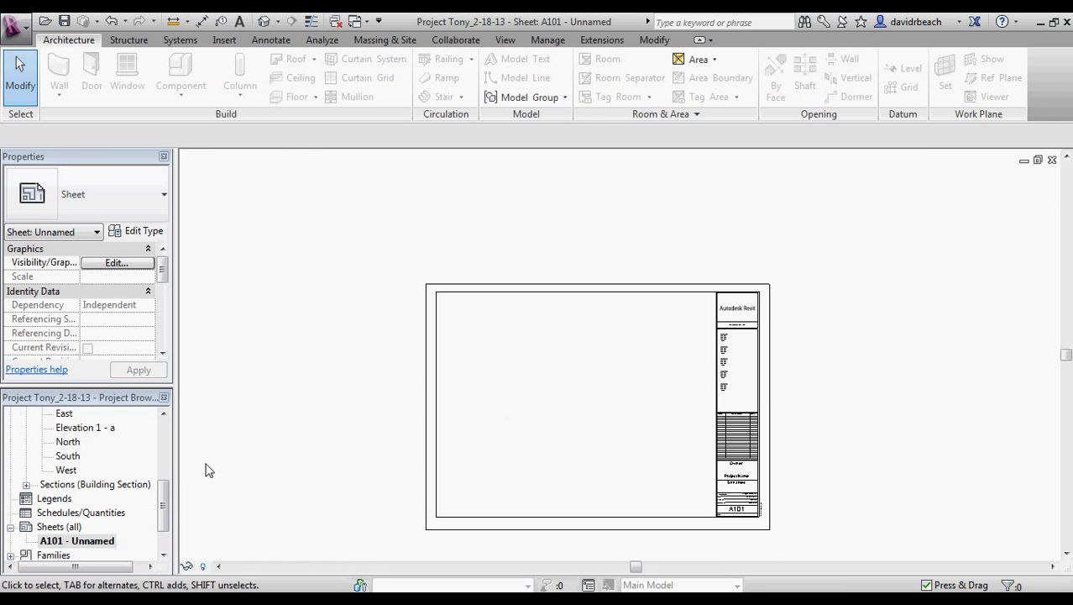
drag(162, 493, 172, 455)
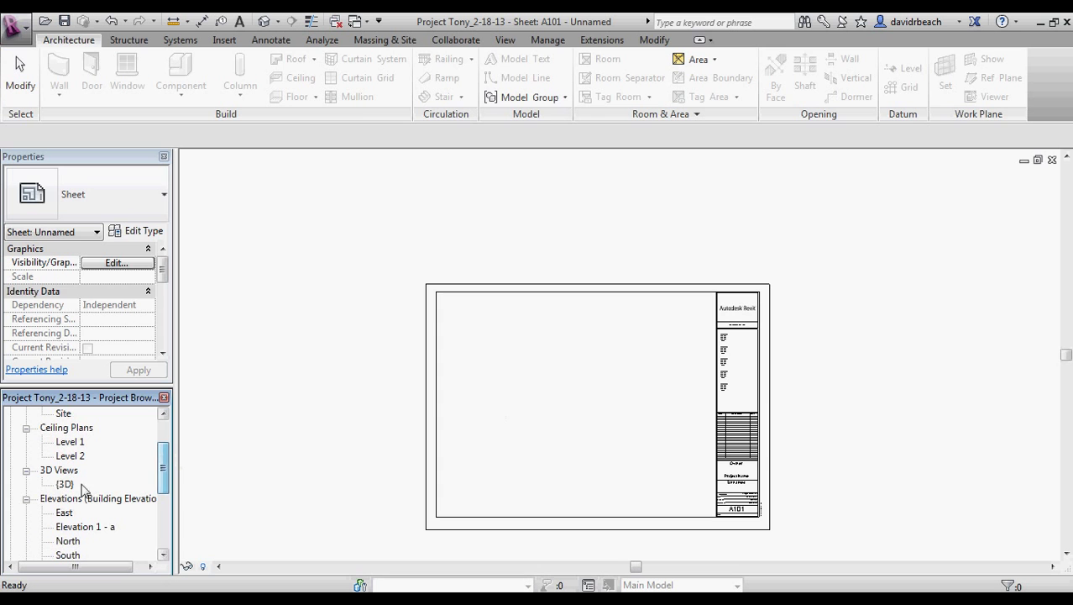
click(65, 484)
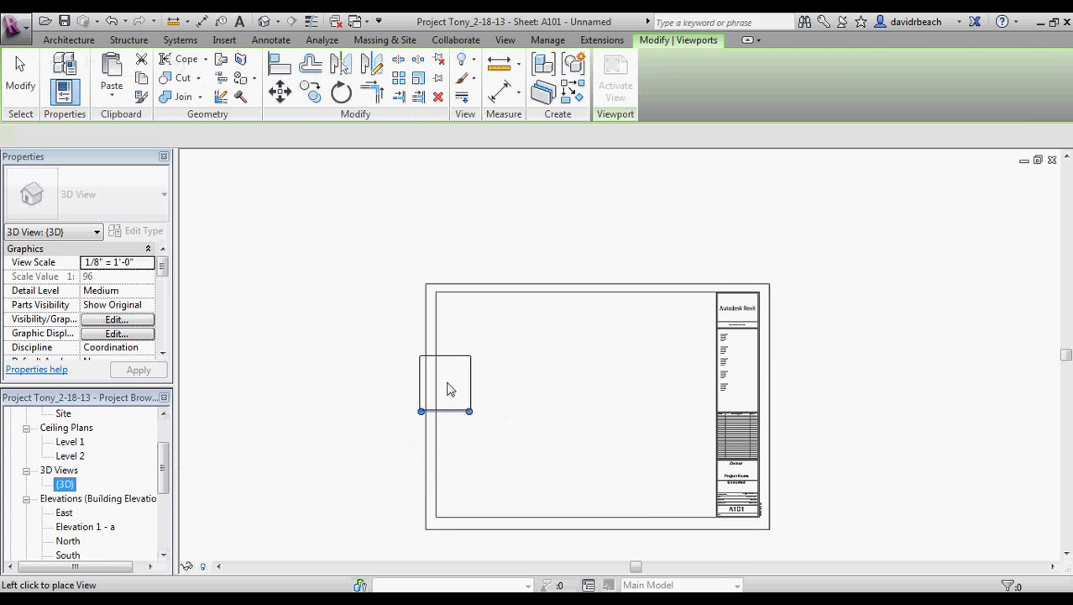
click(473, 359)
scroll(481, 357, up, 5)
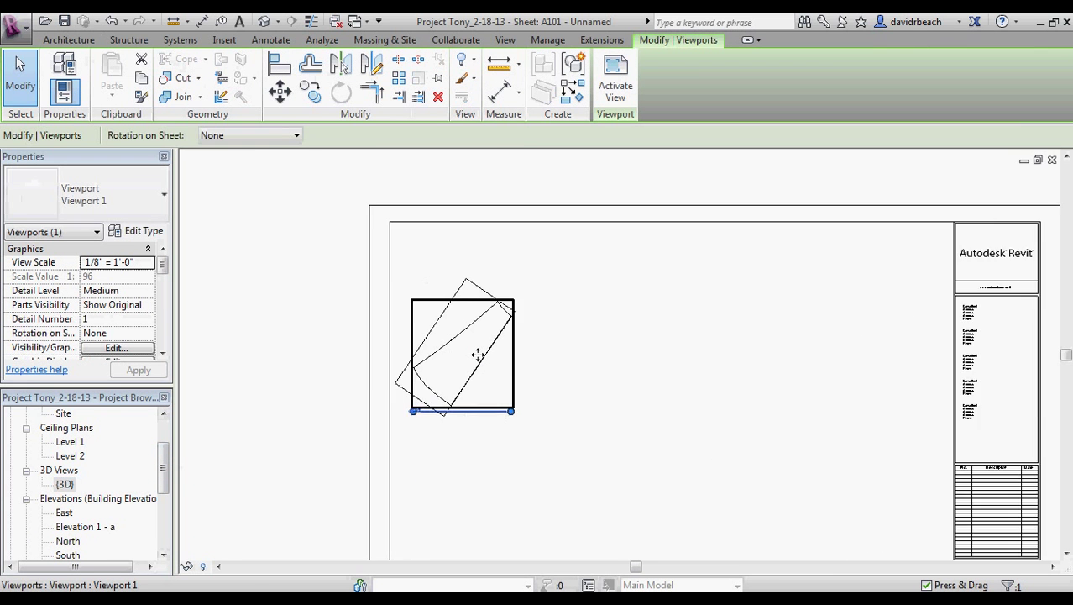
- Measure the roof half's length between its curved ends on the sheet at the 1/8" = 1'-0" scale
click(507, 74)
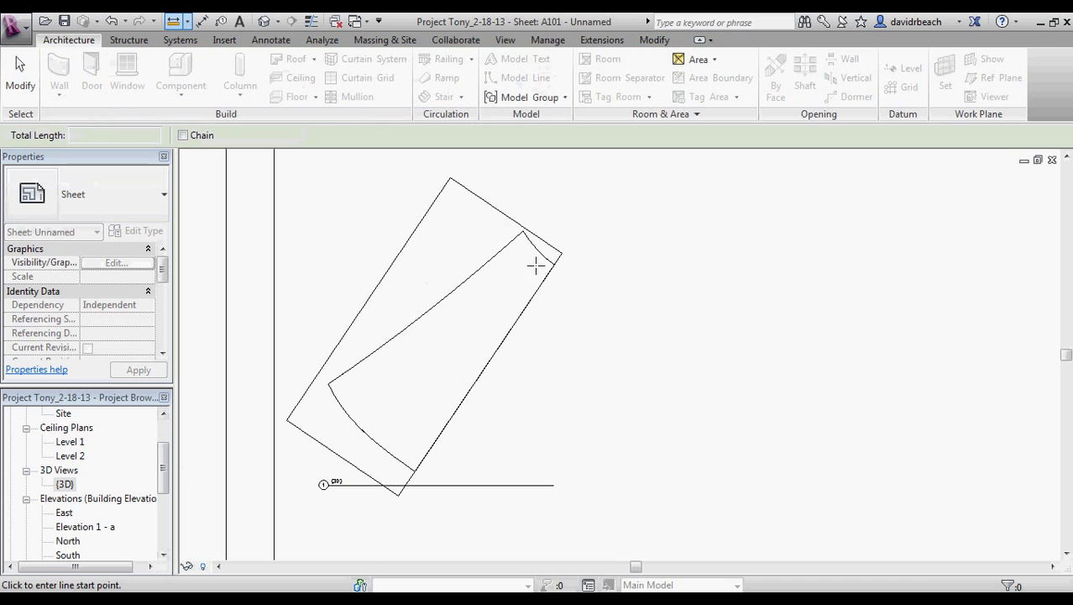
click(540, 253)
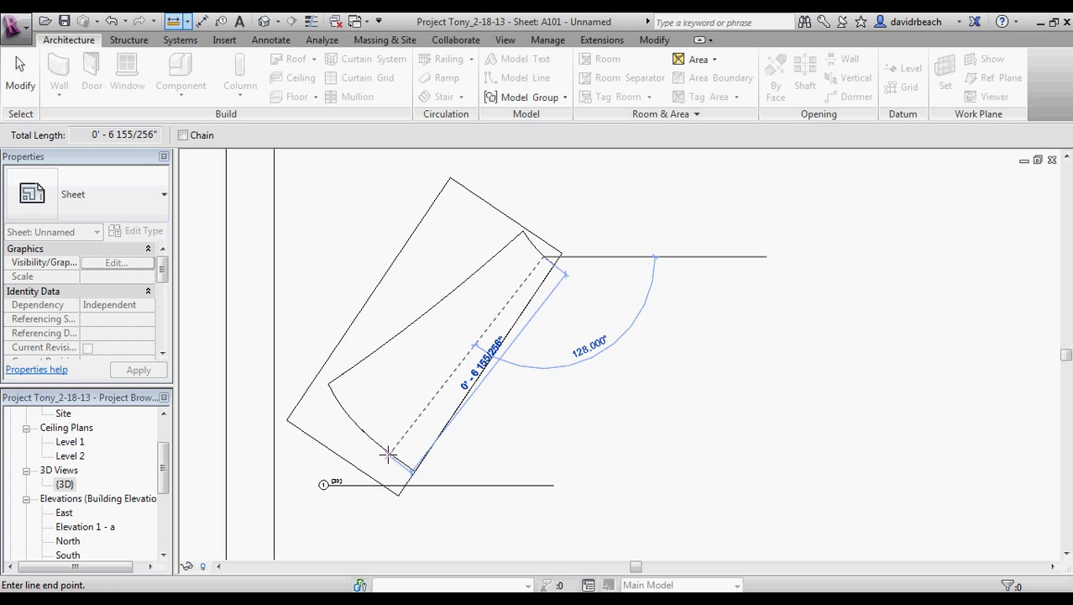
key(Escape)
key(Escape)
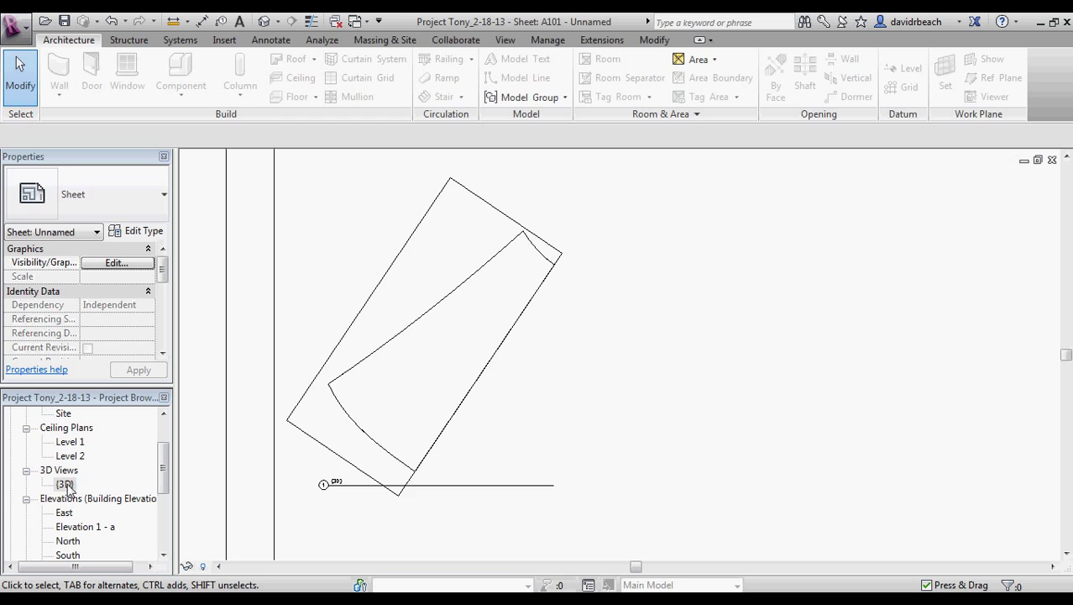
- Set the {3D} view's scale to 1/16" = 1'-0"
double_click(66, 484)
click(210, 566)
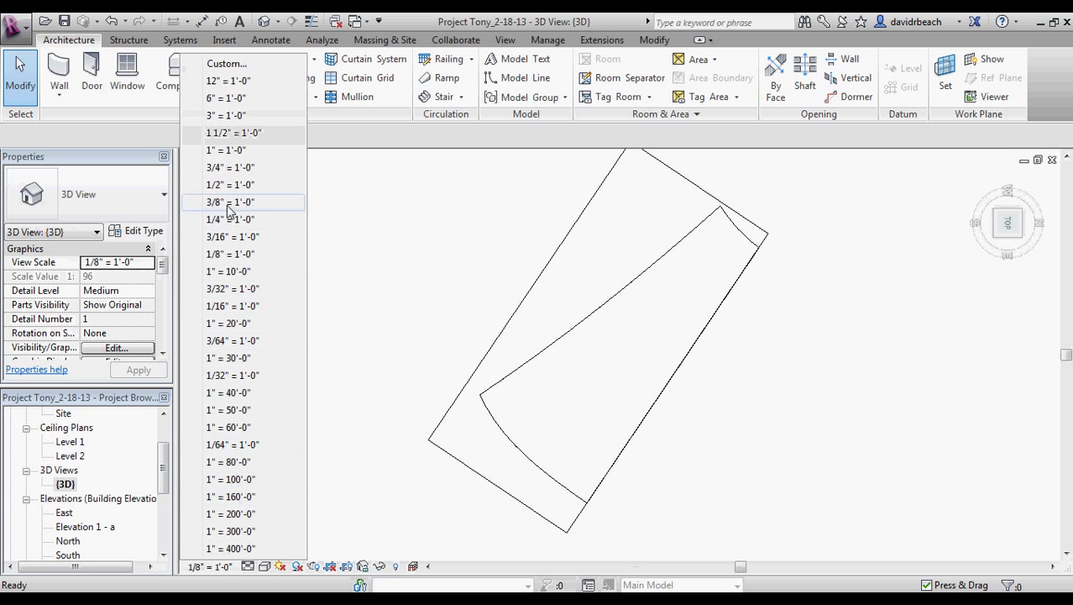
click(240, 308)
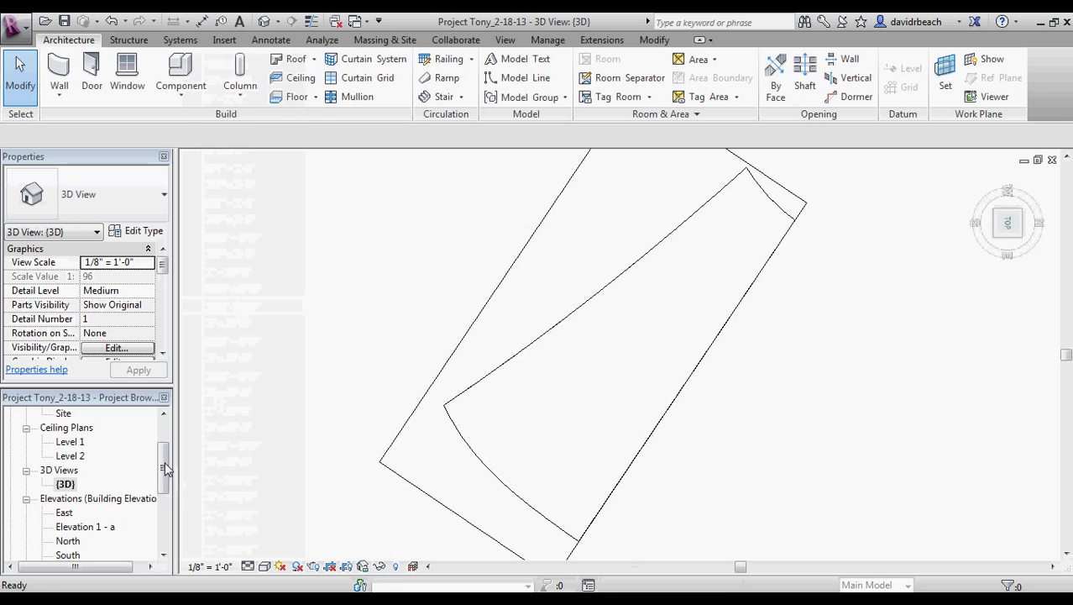
- Return to sheet A101 and measure the rescaled roof half's length between its curved ends
drag(163, 476, 161, 509)
double_click(74, 512)
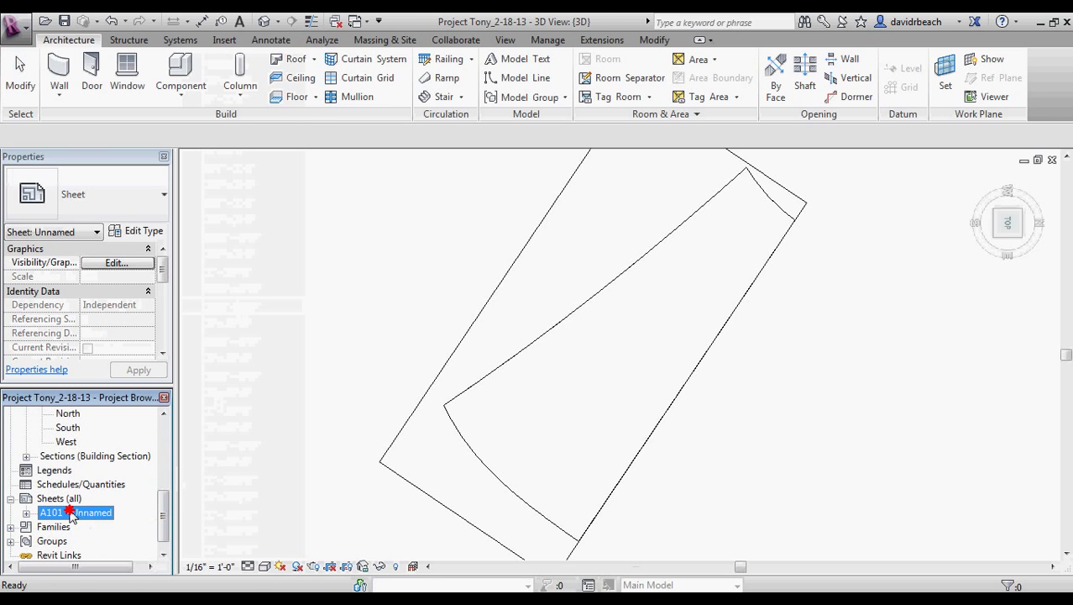
click(173, 21)
click(488, 354)
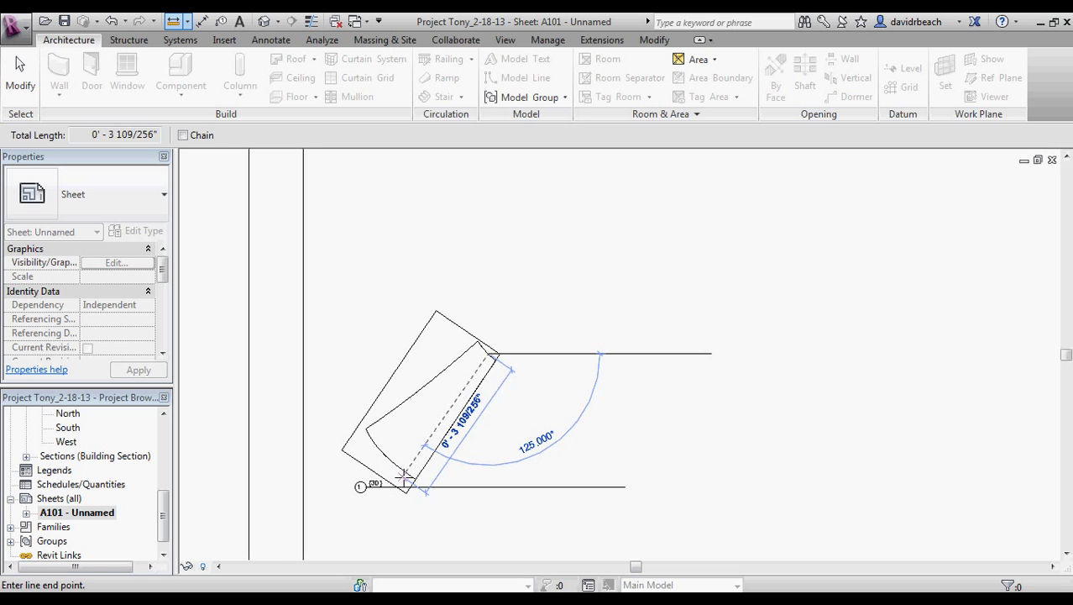
key(Escape)
key(Escape)
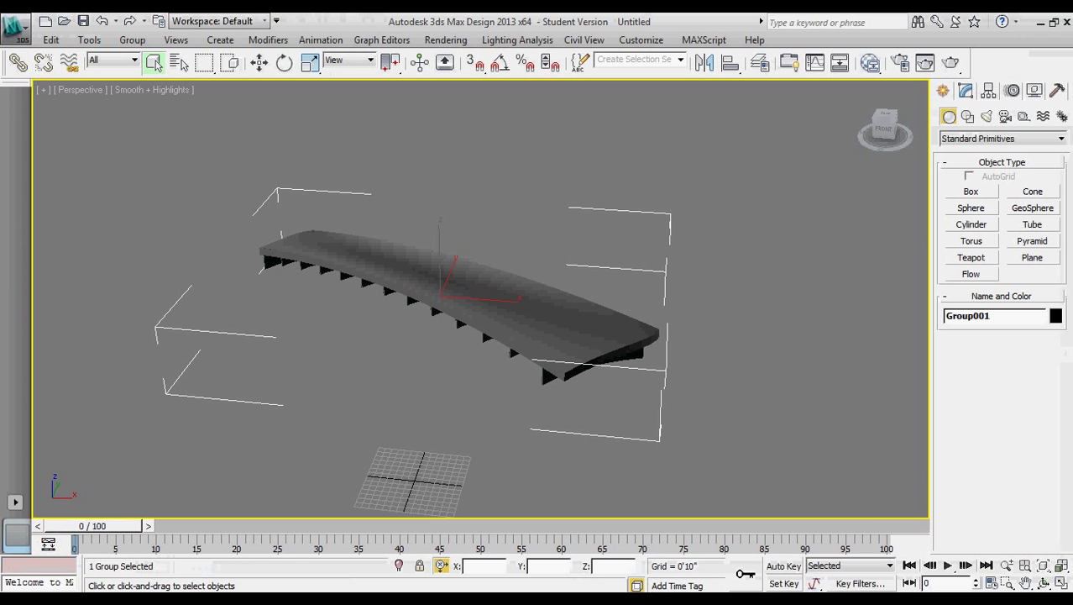
- Start uniformly scaling the grouped roof half in the perspective viewport
scroll(403, 304, up, 4)
middle_drag(403, 304, 456, 330)
scroll(440, 331, down, 10)
scroll(444, 351, up, 6)
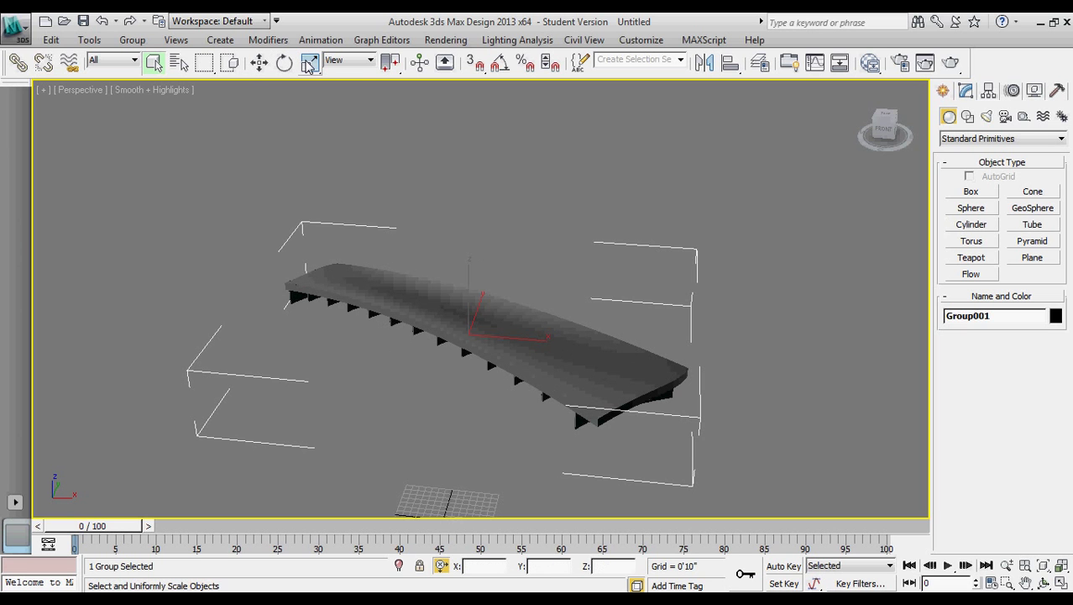
click(309, 66)
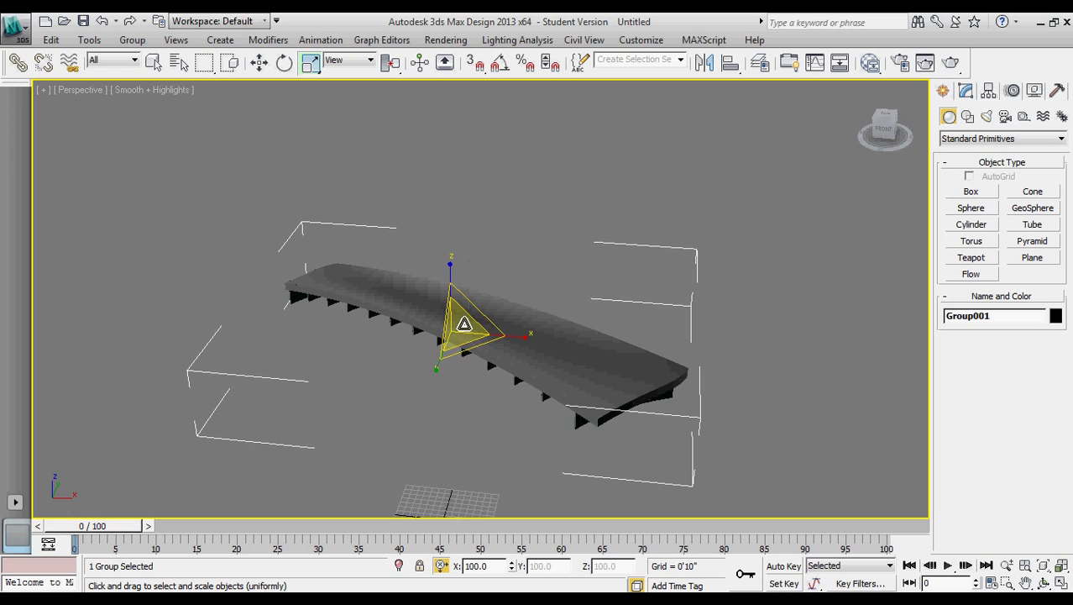
mouse_move(464, 324)
mouse_down()
mouse_move(462, 345)
mouse_move(458, 319)
mouse_move(453, 332)
mouse_move(479, 307)
mouse_move(474, 324)
mouse_up()
- Switch to Firefox and open the Real page under Revit to… from The Architect's Digital Design Guide home page
drag(1072, 34, 538, 37)
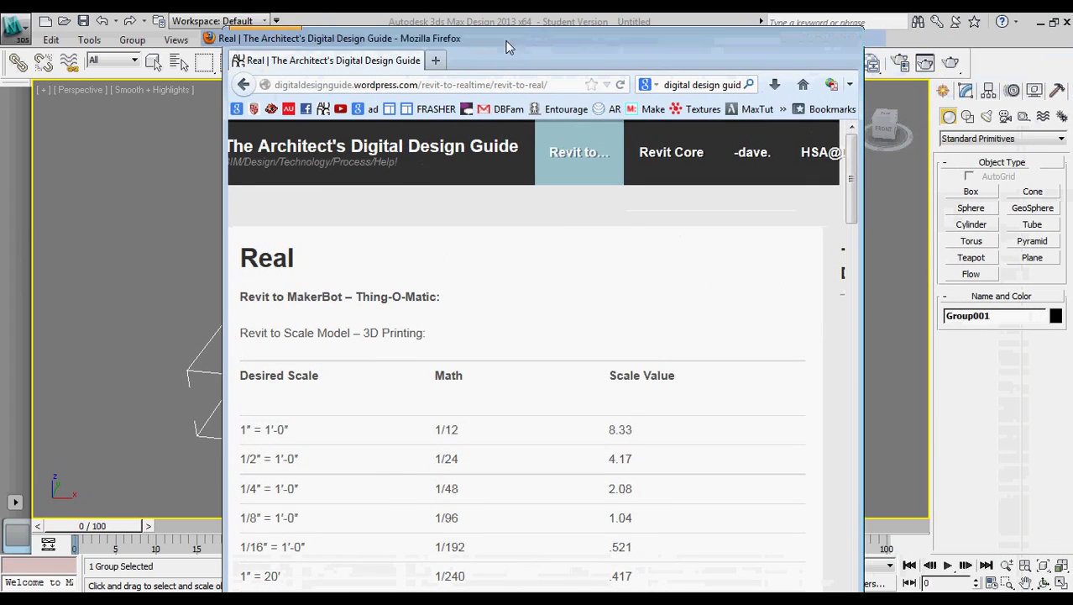
double_click(514, 53)
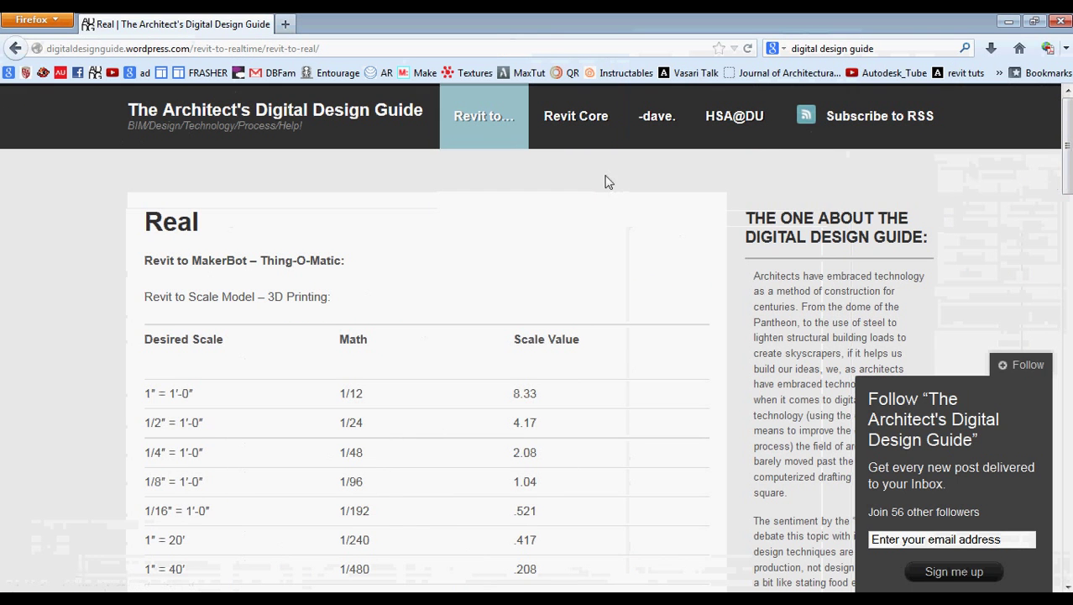
click(337, 120)
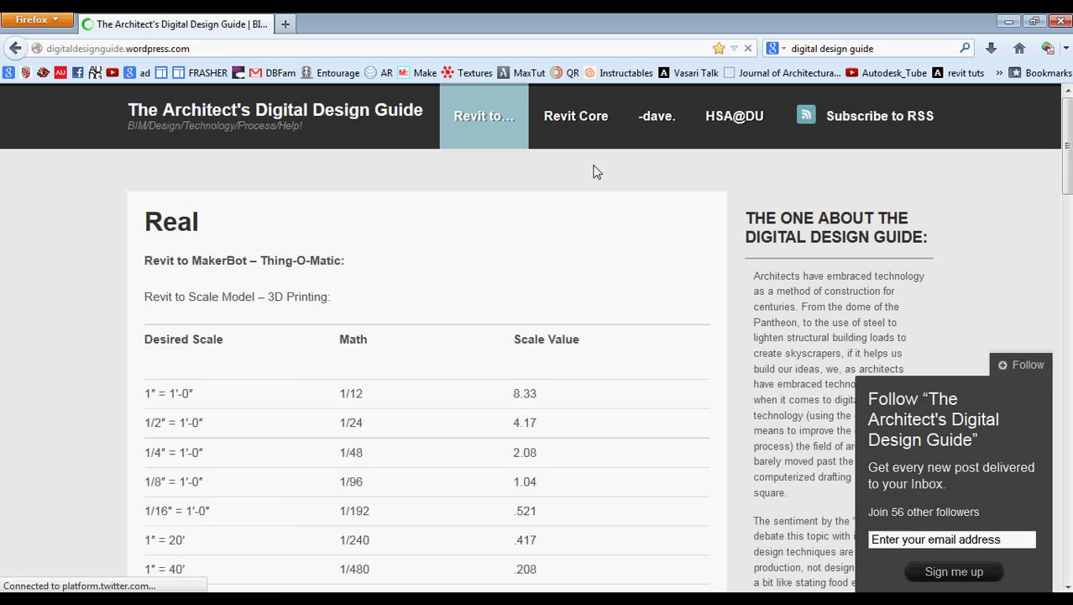
mouse_move(468, 124)
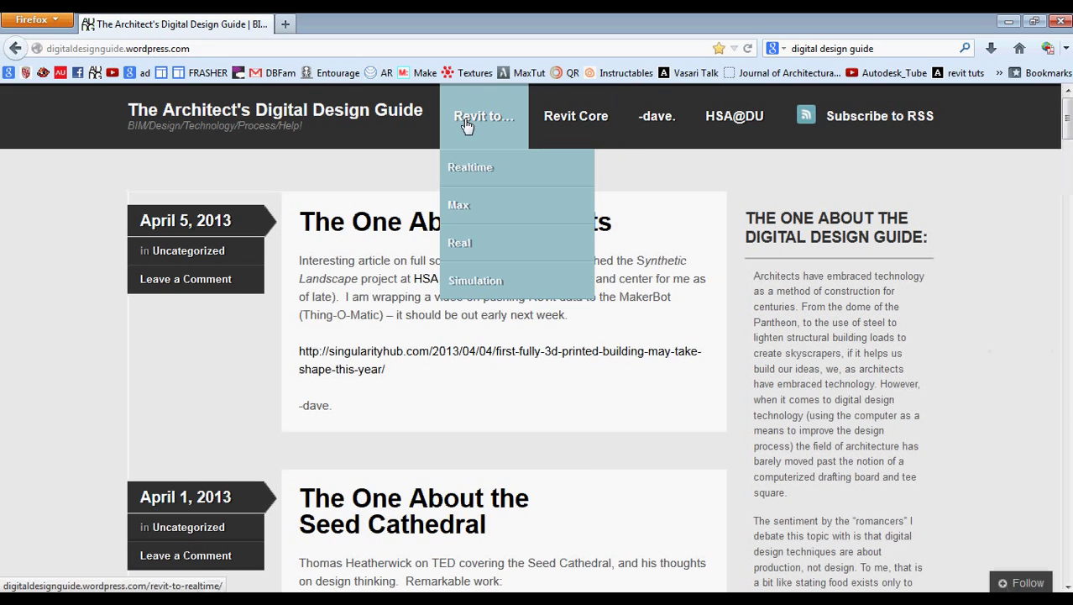
click(468, 252)
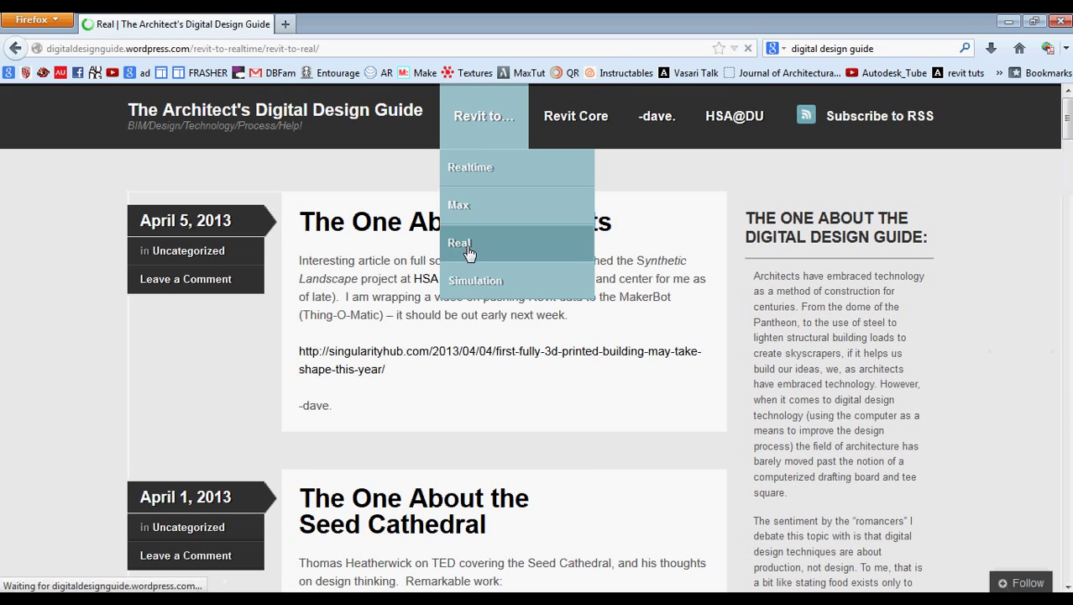
- Examine the 3D printing scale table and the paragraph explaining how the scale percentages are calculated
scroll(683, 268, down, 4)
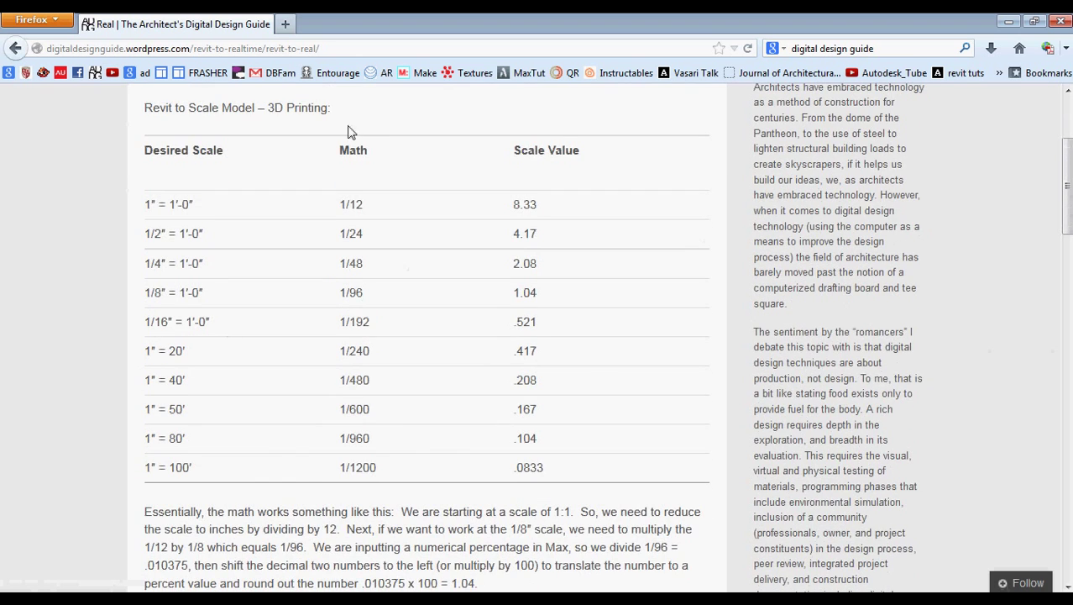
scroll(140, 187, down, 4)
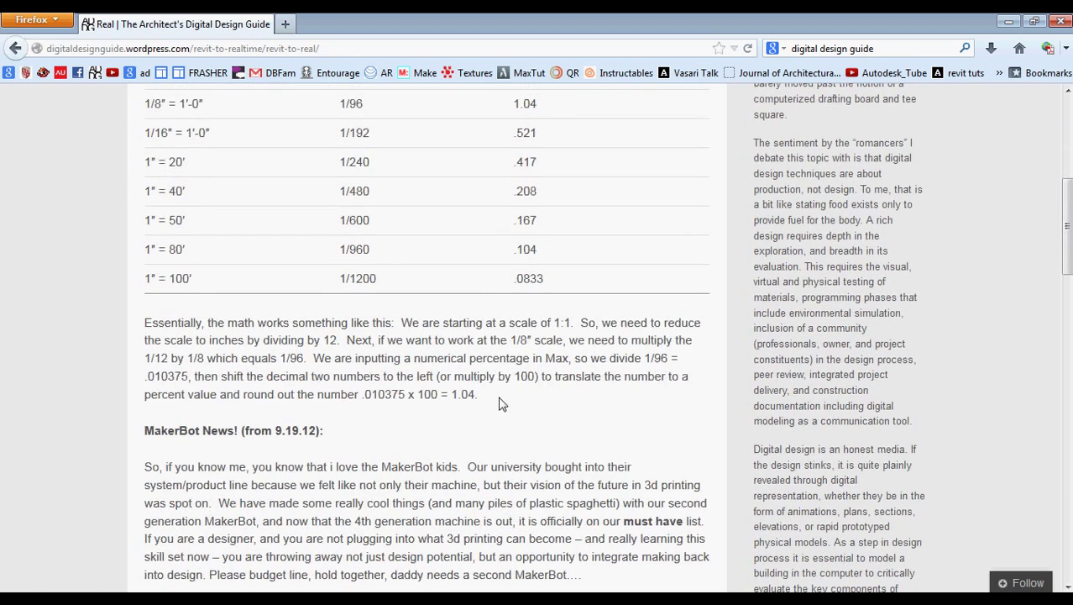
drag(480, 396, 146, 325)
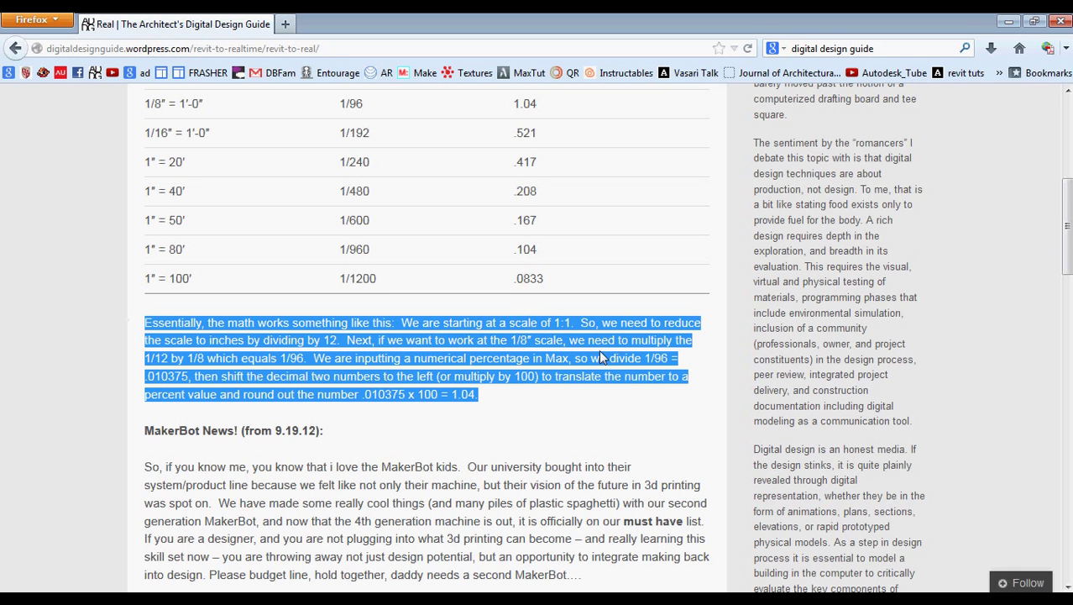
scroll(593, 357, up, 4)
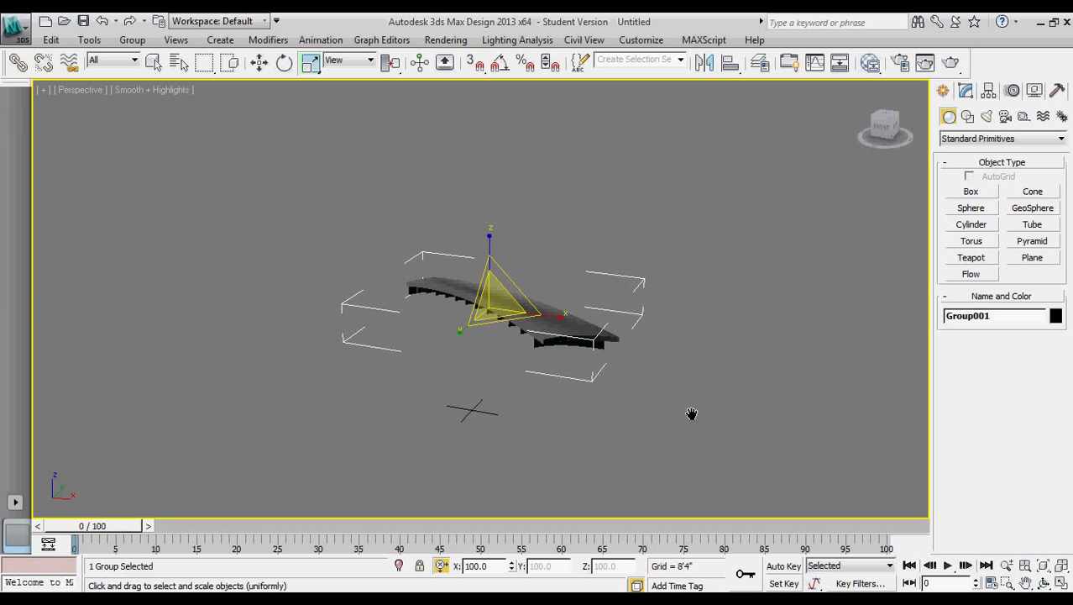
- Scale the grouped roof half uniformly to .521 percent, deselect it and fit it in the viewport
middle_drag(691, 412, 701, 422)
scroll(695, 417, up, 3)
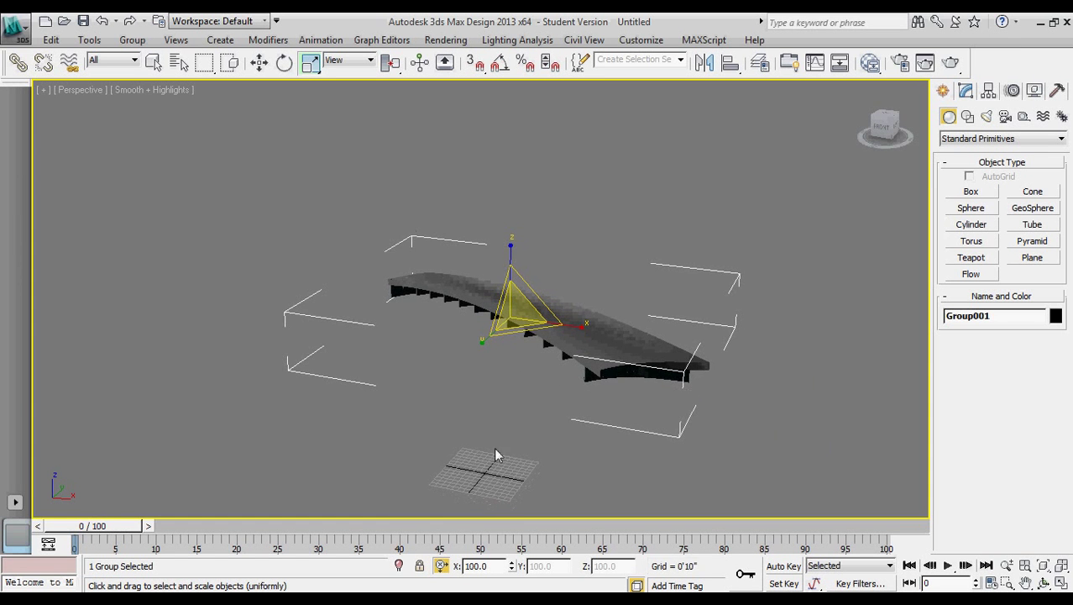
middle_drag(770, 378, 747, 370)
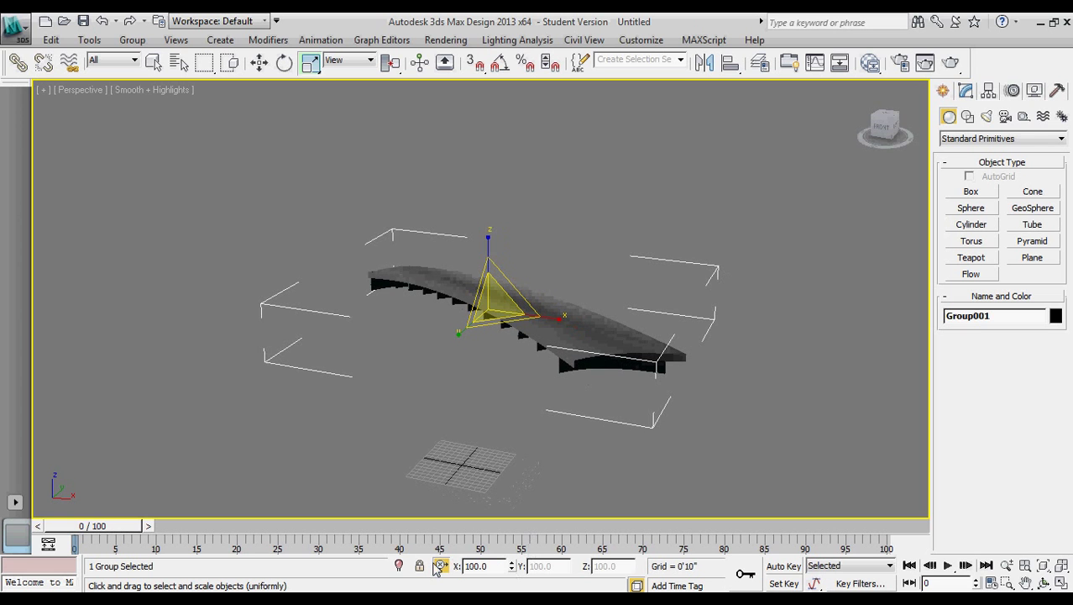
click(475, 566)
text(.521)
key(Return)
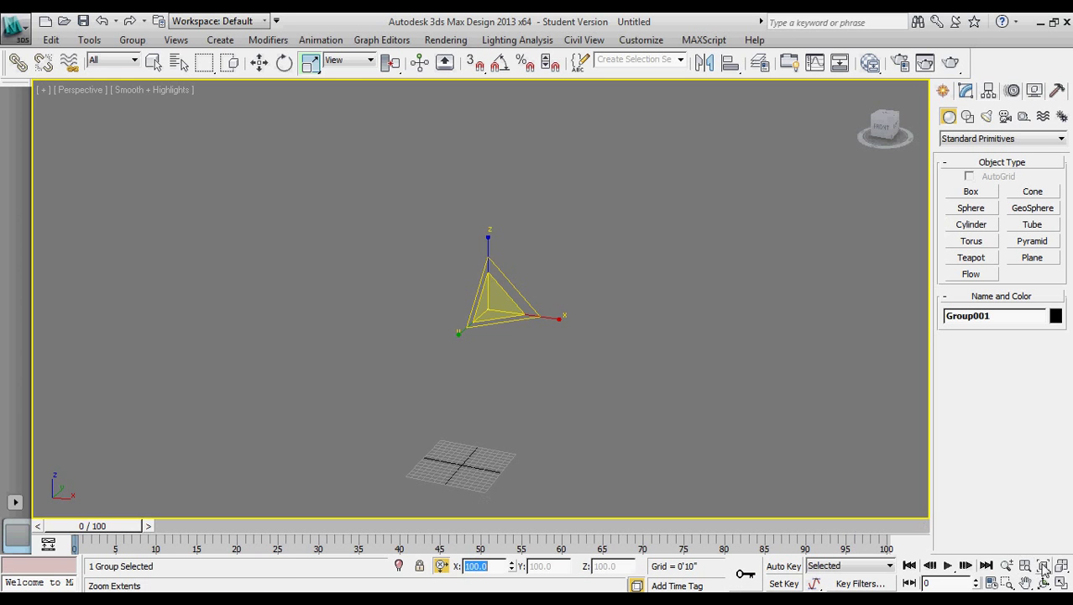
click(664, 433)
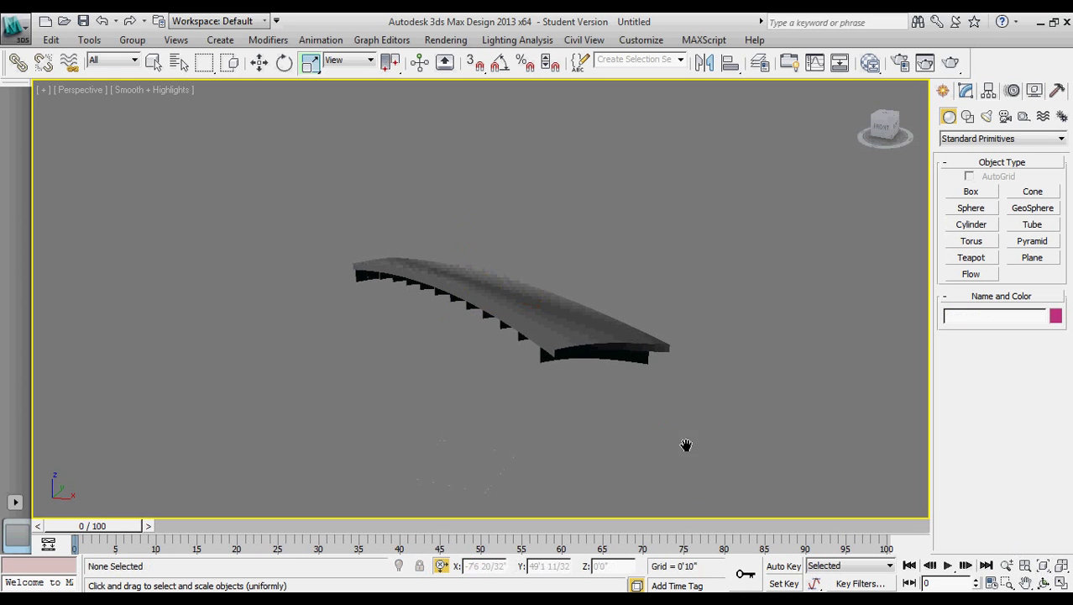
middle_drag(423, 202, 394, 200)
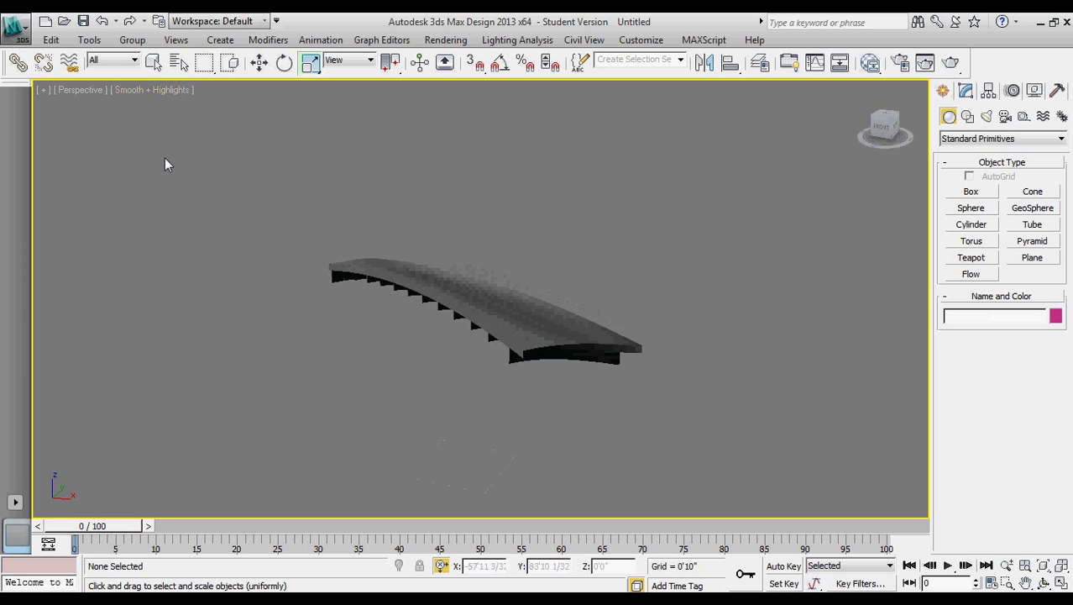
- Try to export the unselected roof half to the Desktop as tonyroof1 in binary STL format with Selected only, replacing the existing file
click(20, 30)
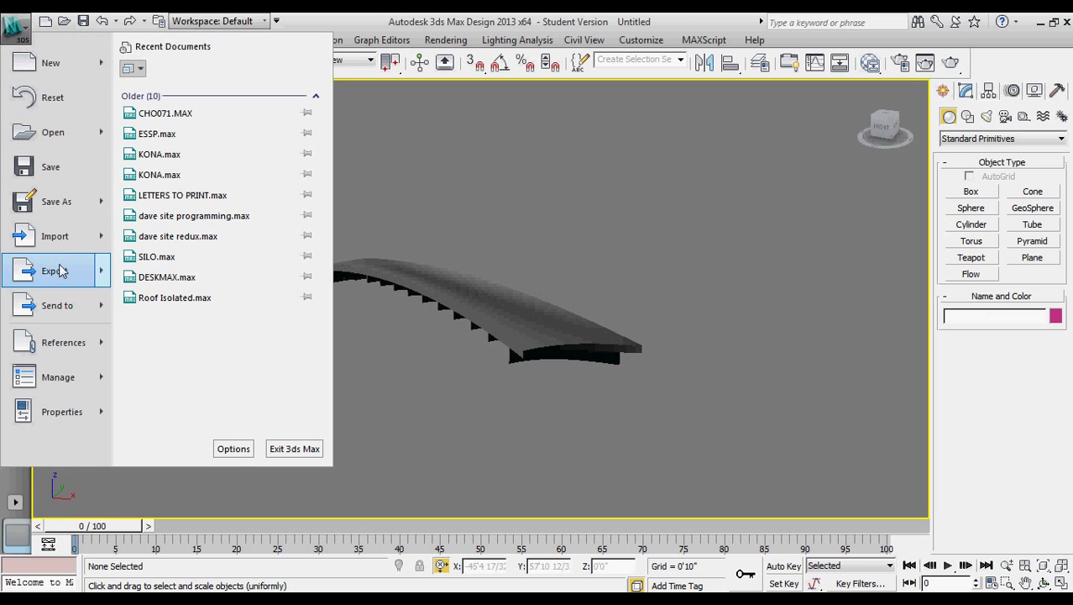
mouse_move(53, 270)
click(195, 83)
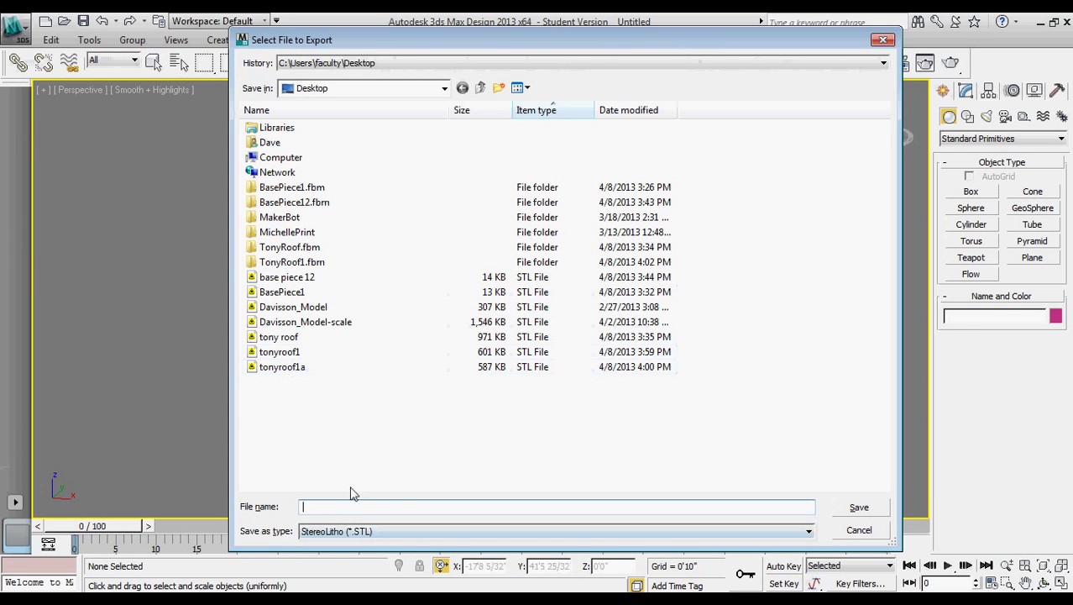
text(ton)
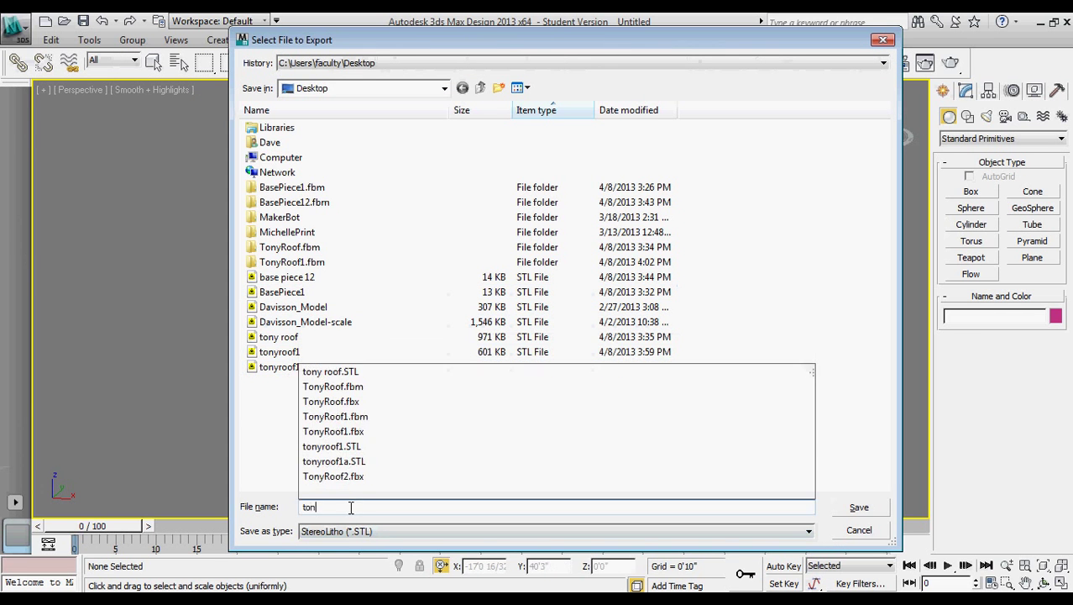
text(yroof1)
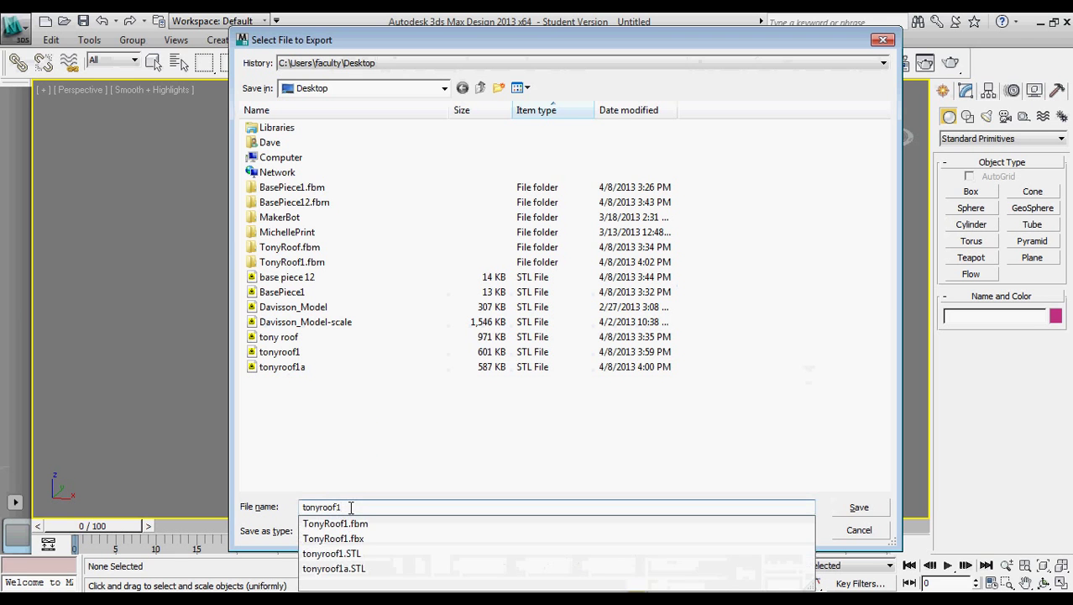
click(839, 307)
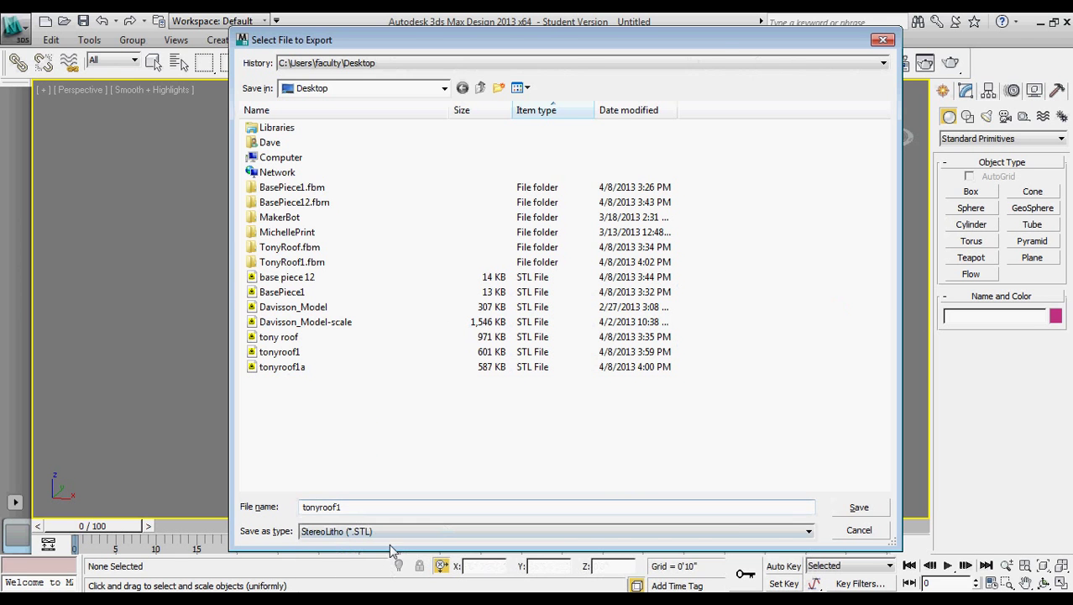
click(853, 509)
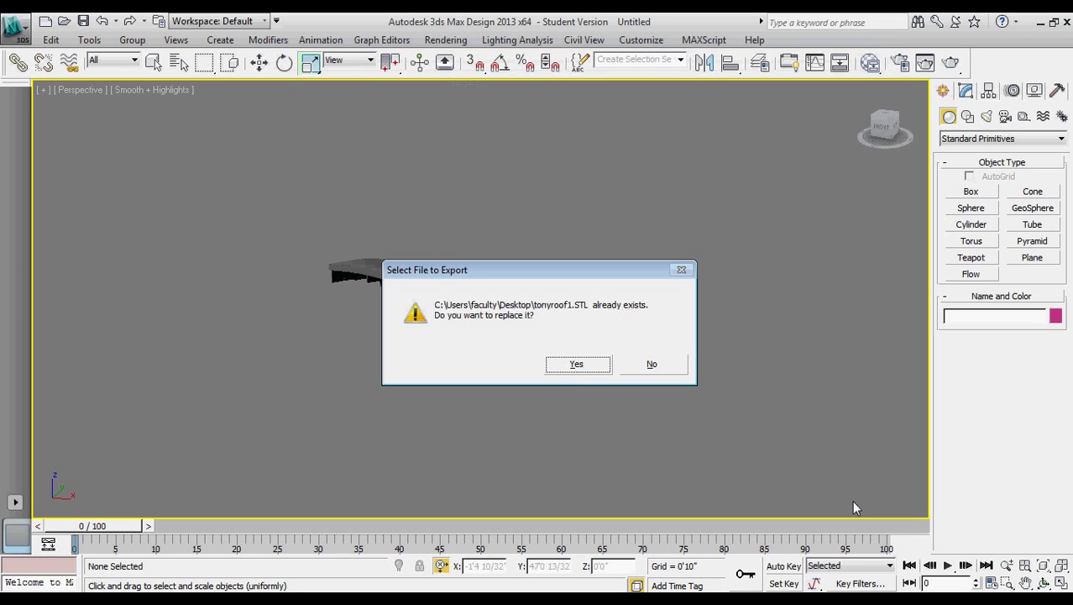
click(578, 365)
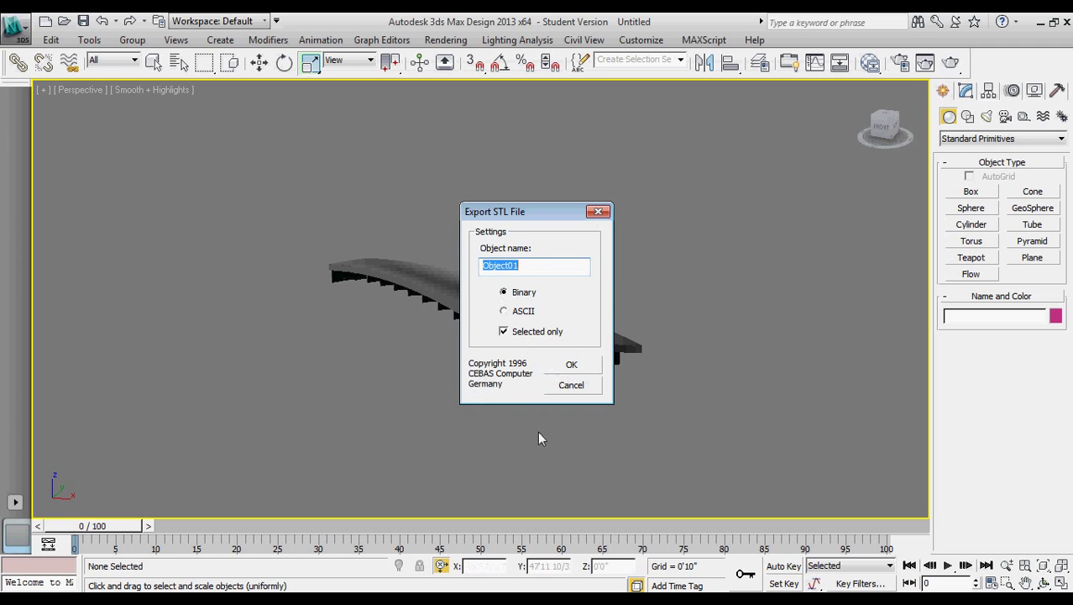
click(583, 372)
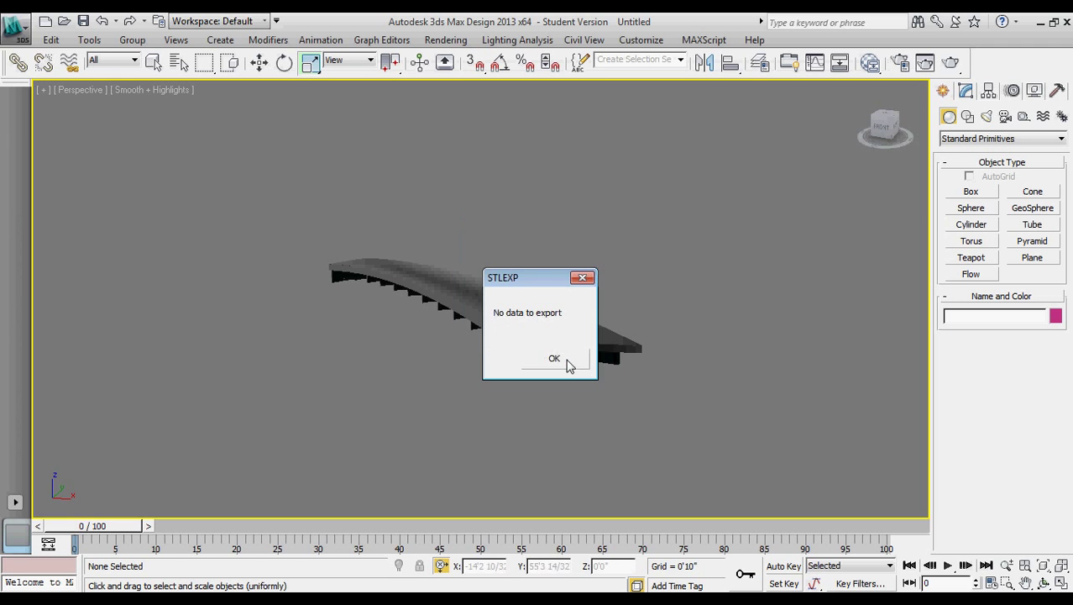
click(555, 359)
- Select the roof group and export it as a binary STL with Selected only, overwriting tonyroof1 on the Desktop
drag(504, 403, 287, 189)
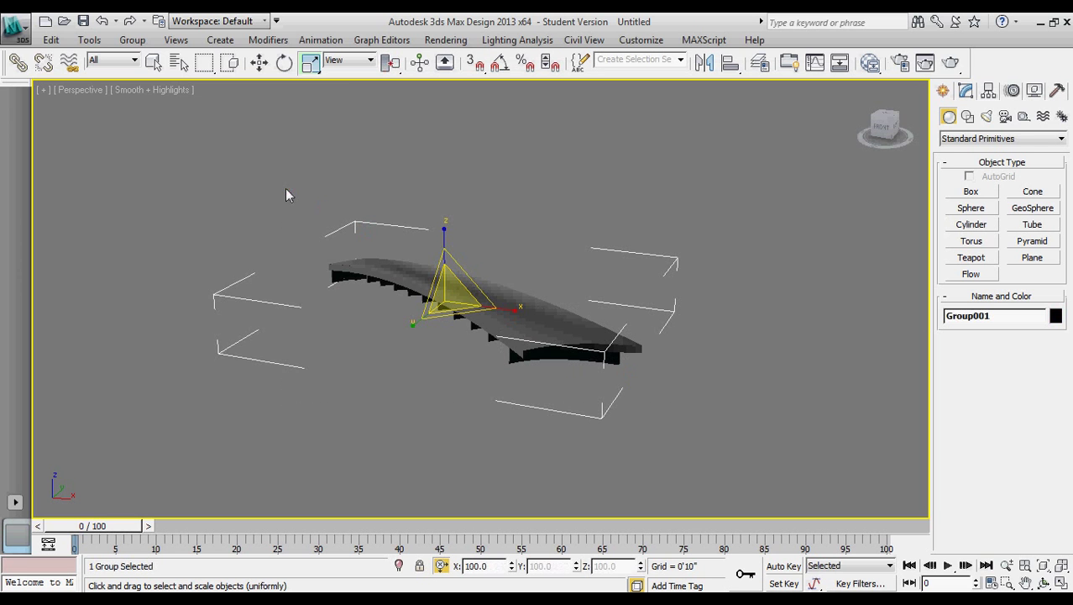
click(13, 29)
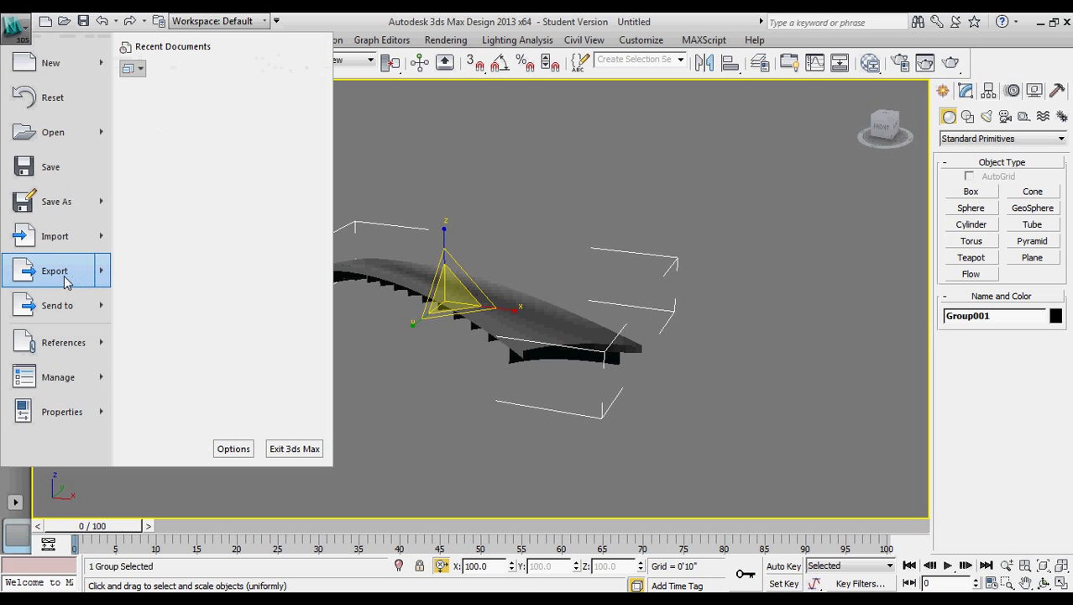
click(165, 112)
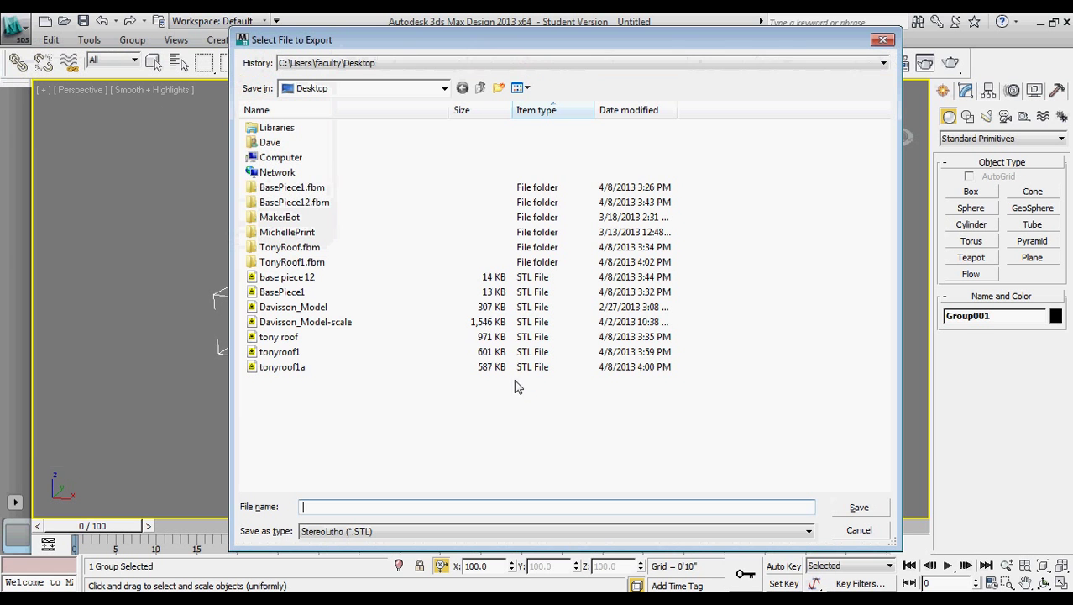
click(280, 352)
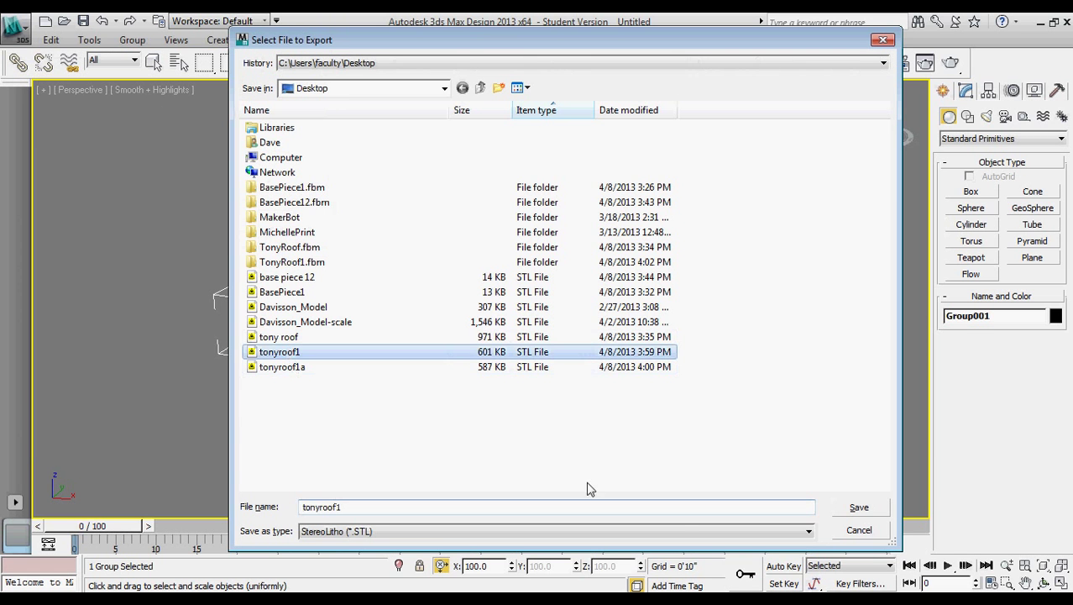
click(856, 509)
click(578, 364)
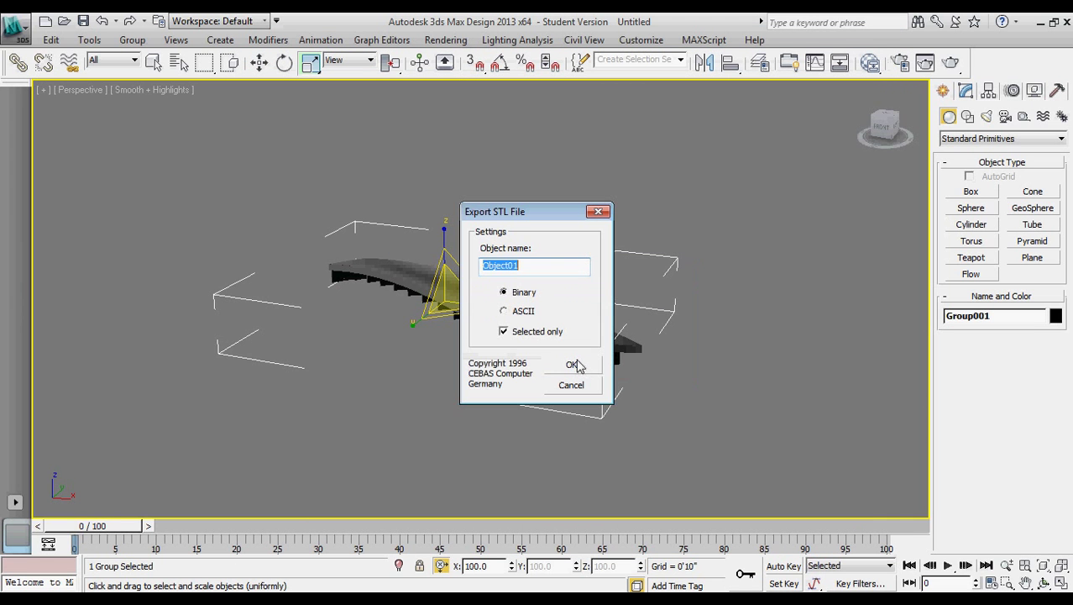
click(533, 264)
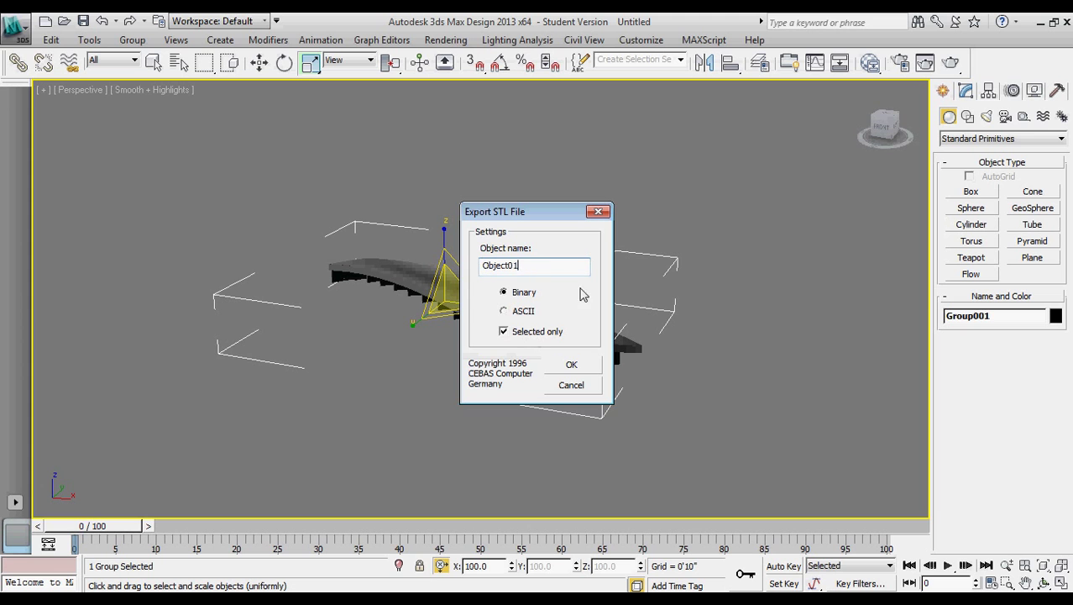
click(572, 366)
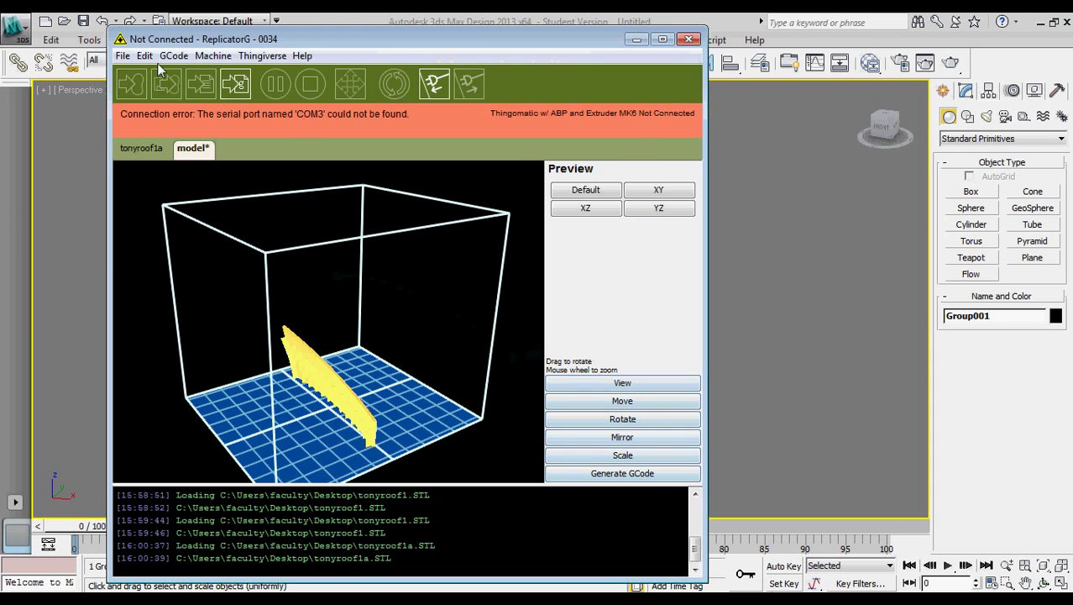
- Open tonyroof1.STL from the Desktop in ReplicatorG, discarding the changes to tonyroof1a
click(123, 55)
click(143, 94)
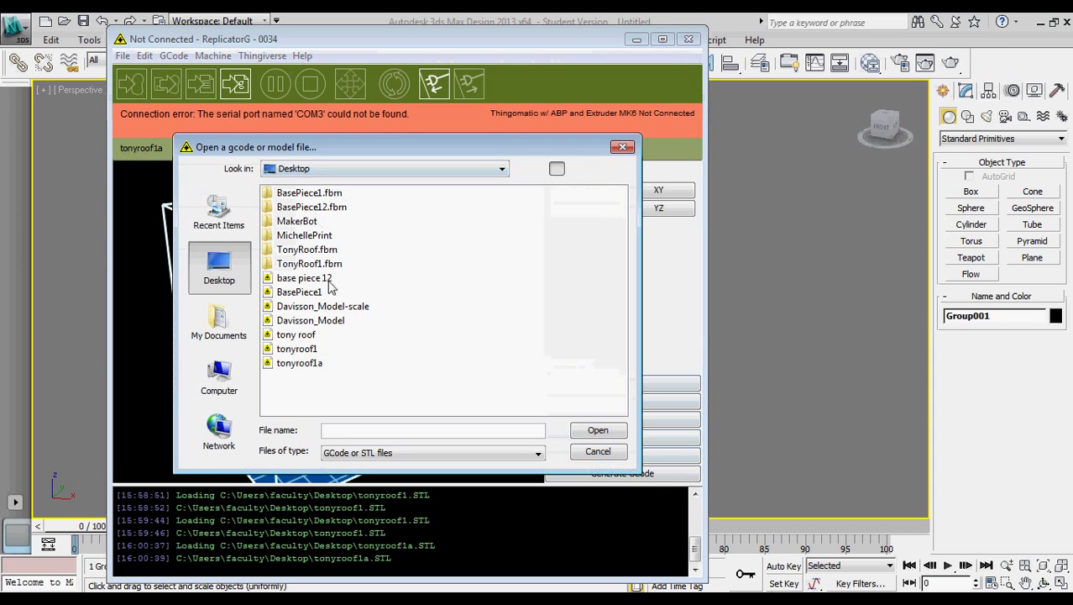
click(308, 349)
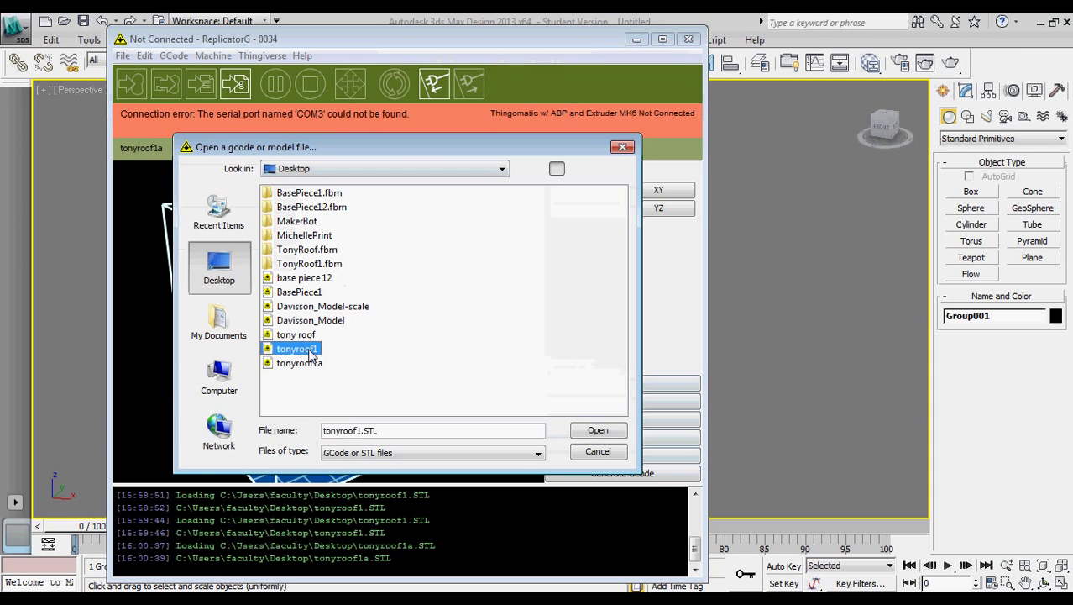
click(578, 432)
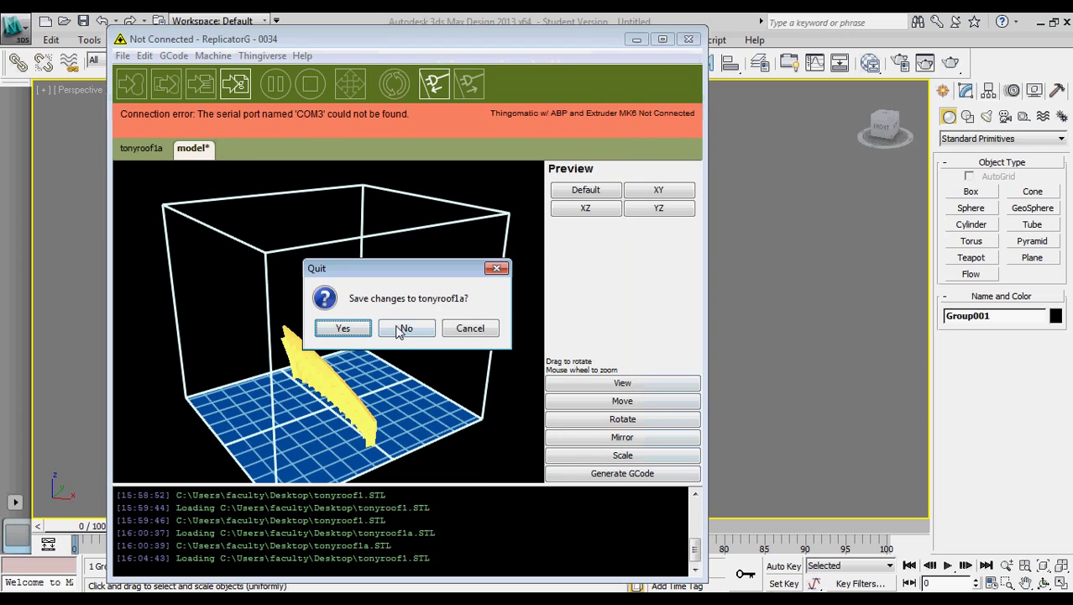
click(401, 329)
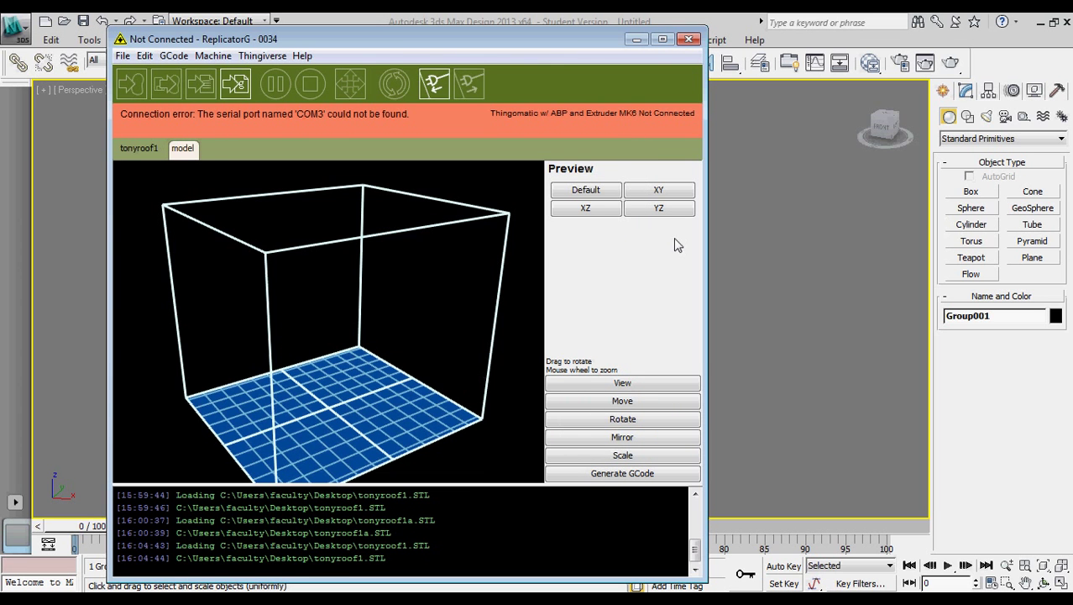
- Center the roof model in the build space and put it on the platform
click(626, 403)
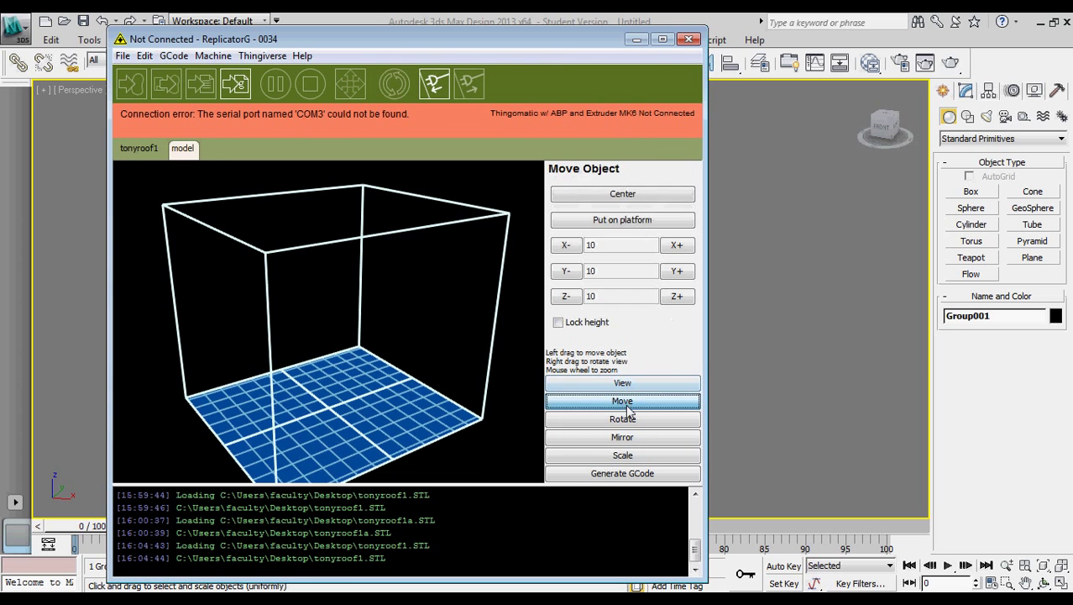
click(620, 195)
click(622, 220)
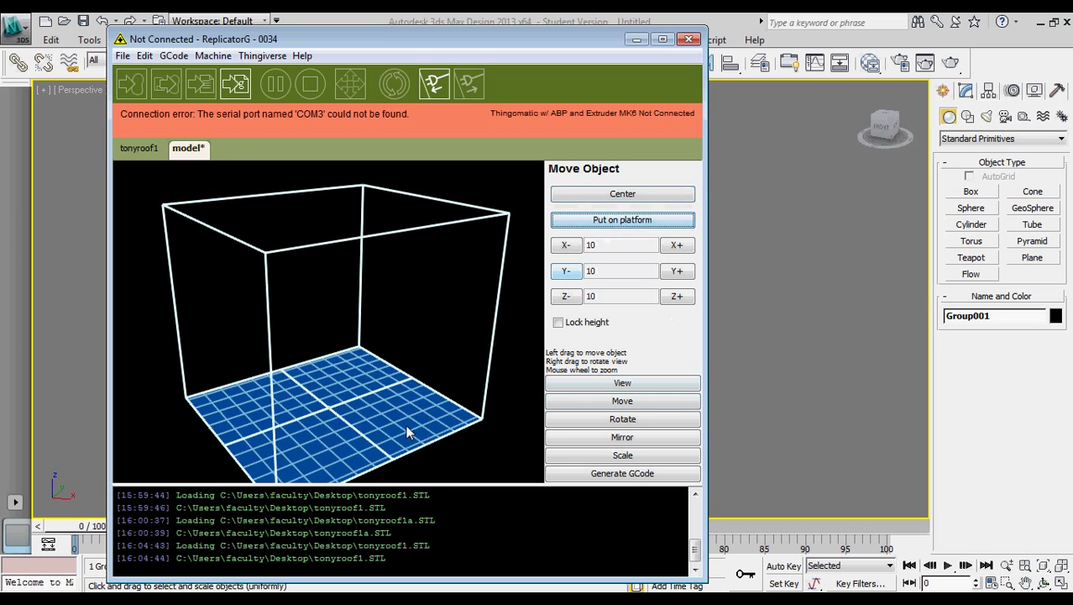
scroll(334, 445, up, 3)
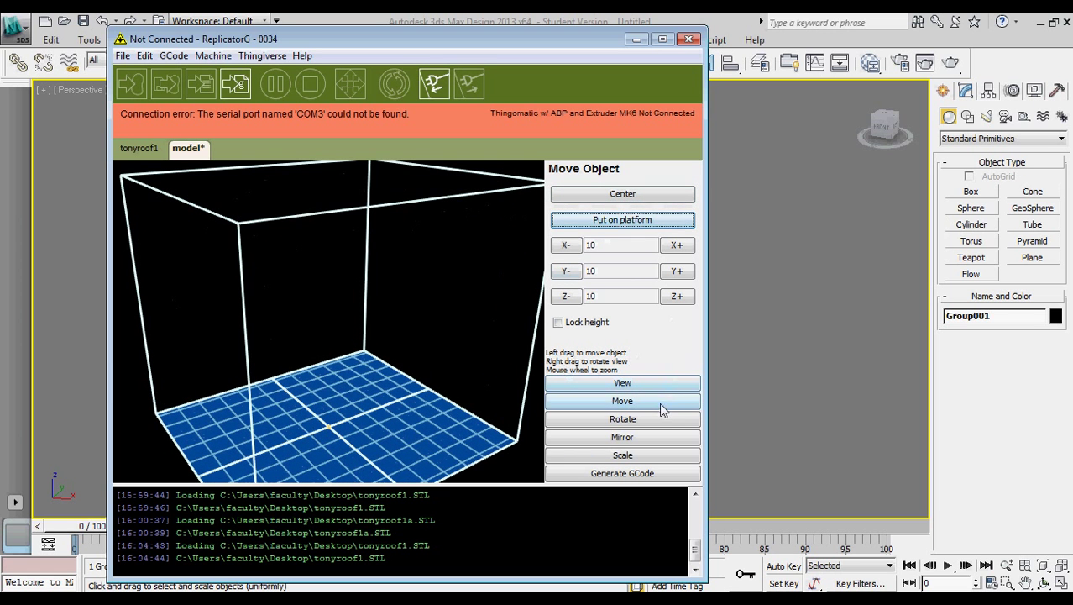
- Scale the roof model by converting it from inches to millimetres
click(672, 454)
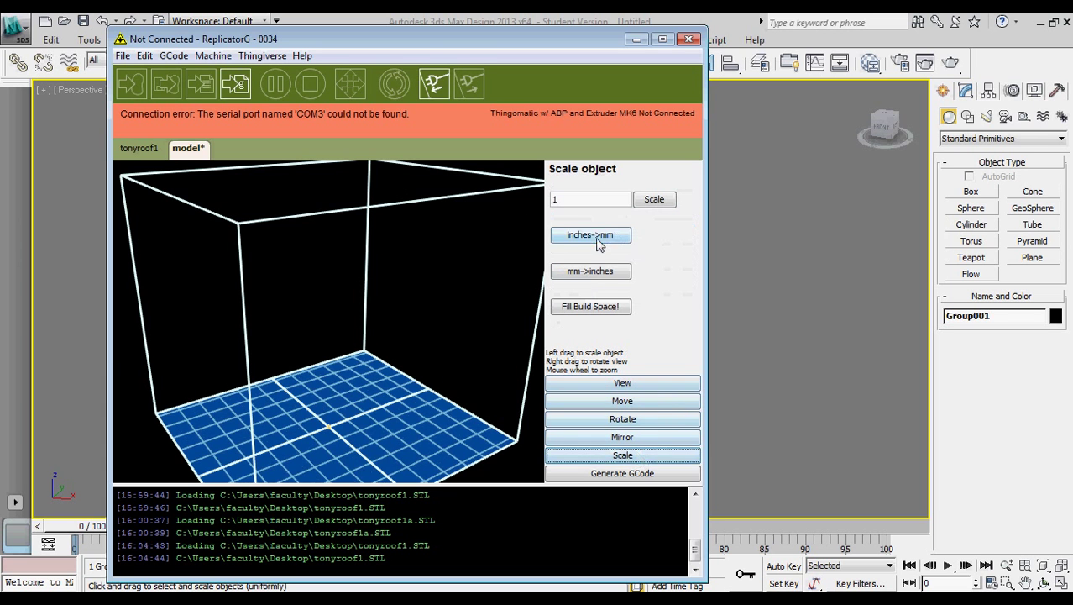
click(599, 239)
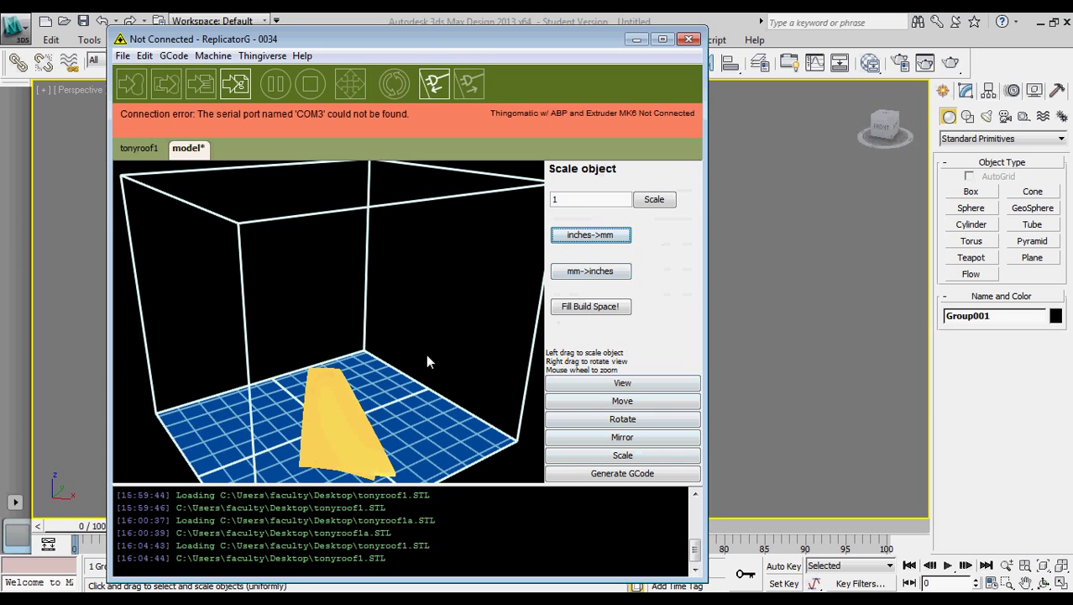
scroll(453, 391, down, 3)
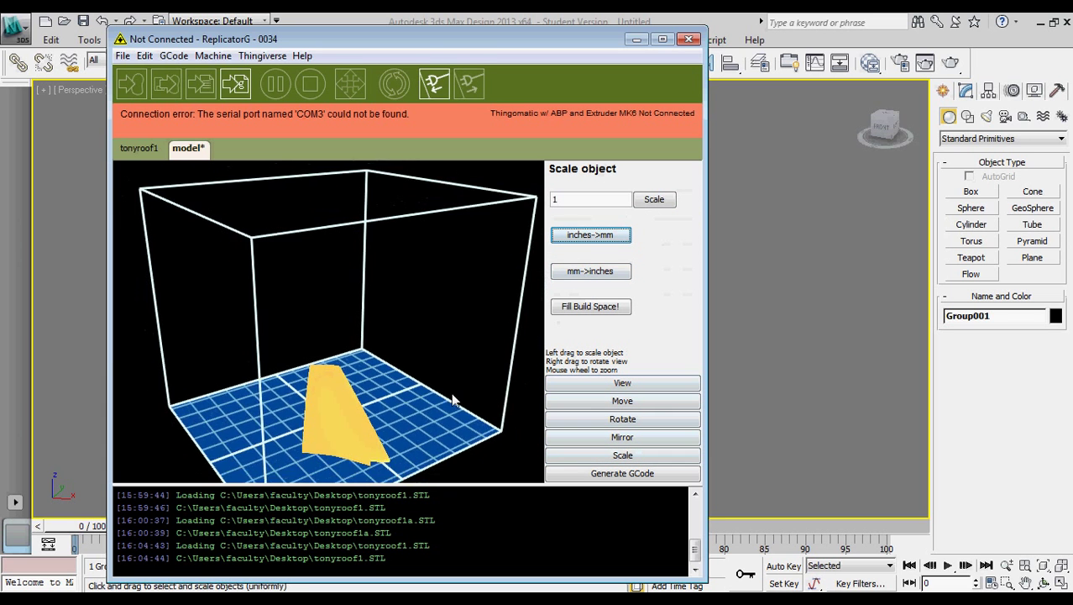
- Rotate the roof model twice in the negative X direction and apply Lay flat to it
click(623, 383)
mouse_move(450, 467)
mouse_down()
mouse_move(455, 450)
mouse_move(472, 459)
mouse_move(459, 463)
mouse_up()
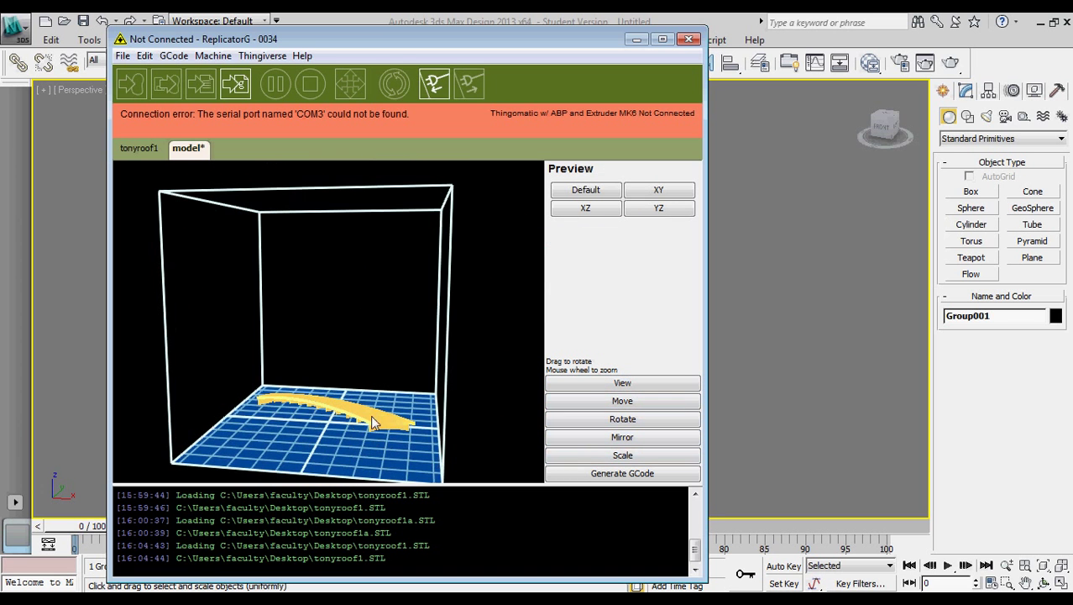
mouse_move(456, 405)
mouse_down()
mouse_move(443, 420)
mouse_move(449, 401)
mouse_move(463, 410)
mouse_move(452, 420)
mouse_move(458, 411)
mouse_up()
click(623, 421)
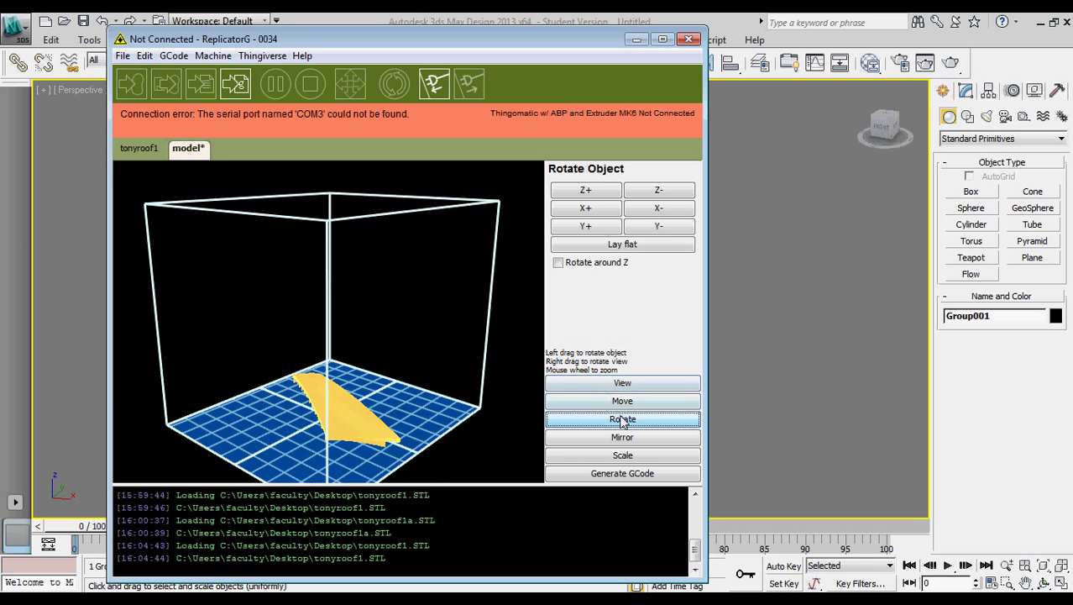
click(658, 209)
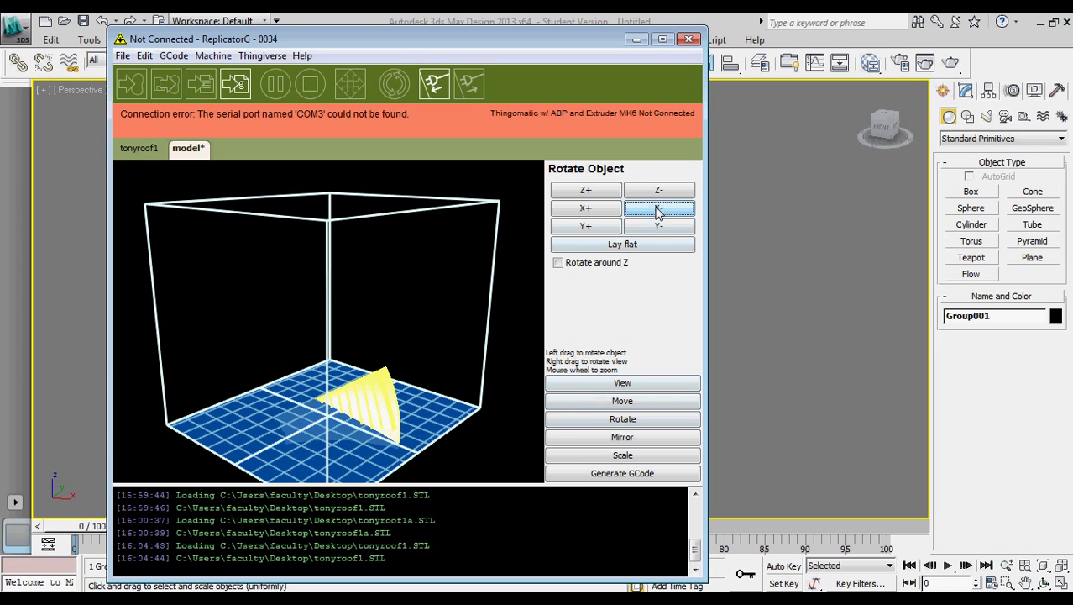
scroll(445, 450, up, 5)
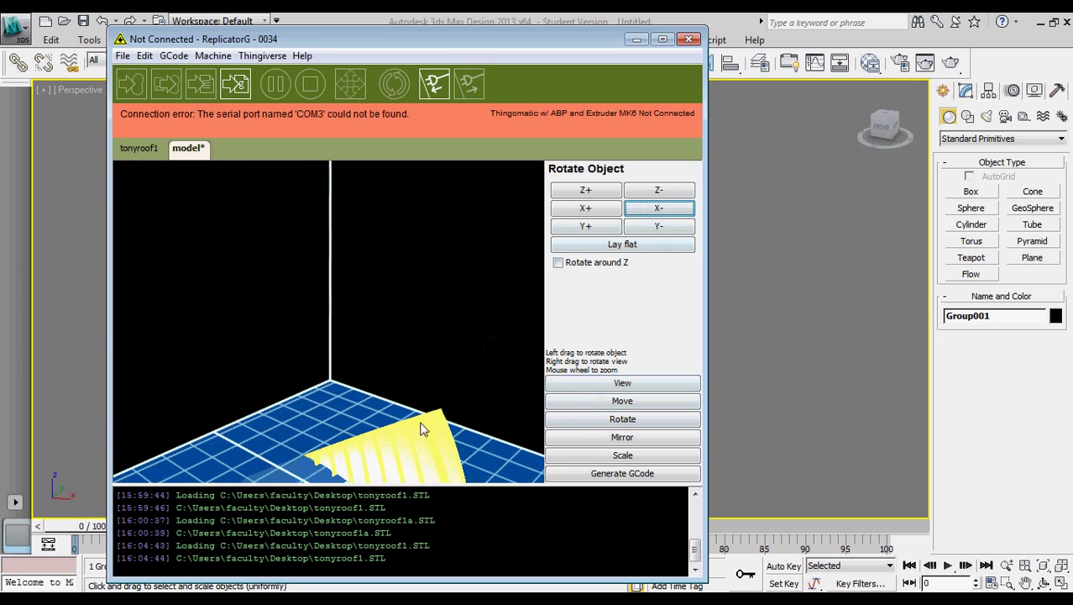
scroll(474, 393, down, 5)
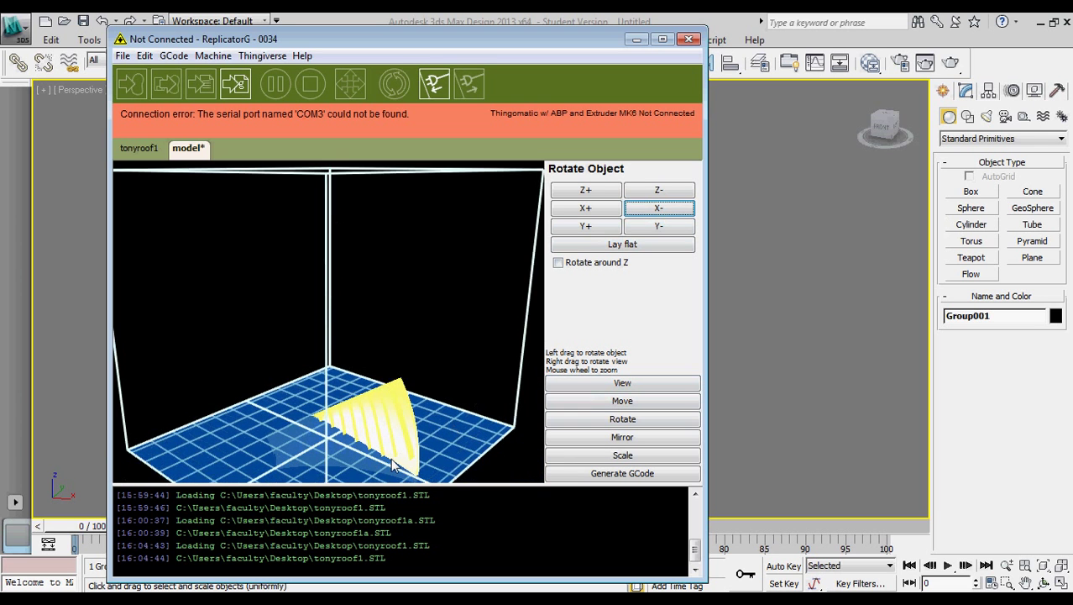
scroll(389, 423, up, 2)
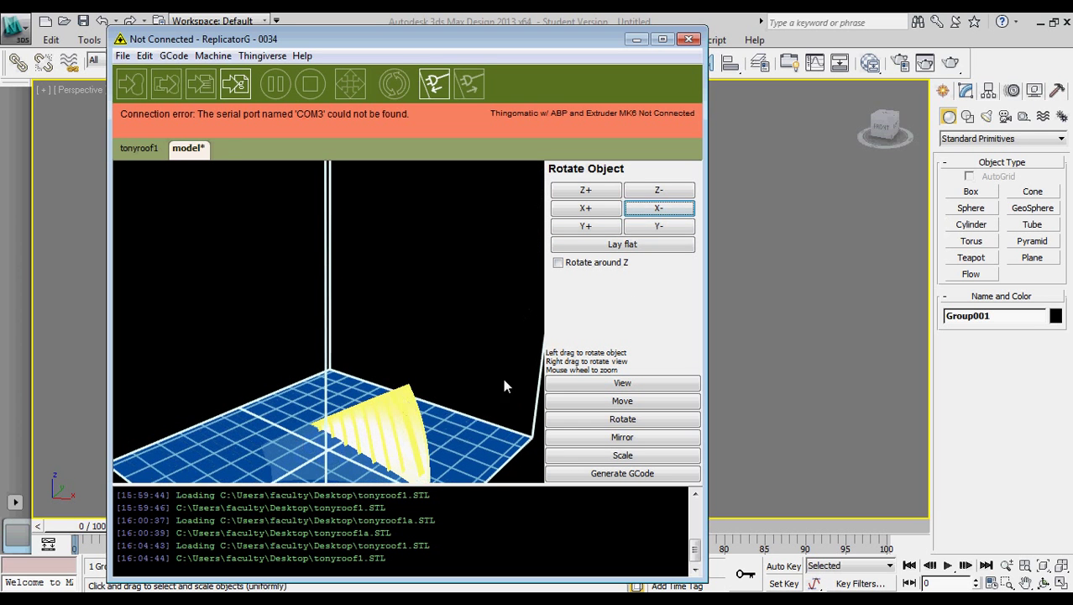
click(664, 215)
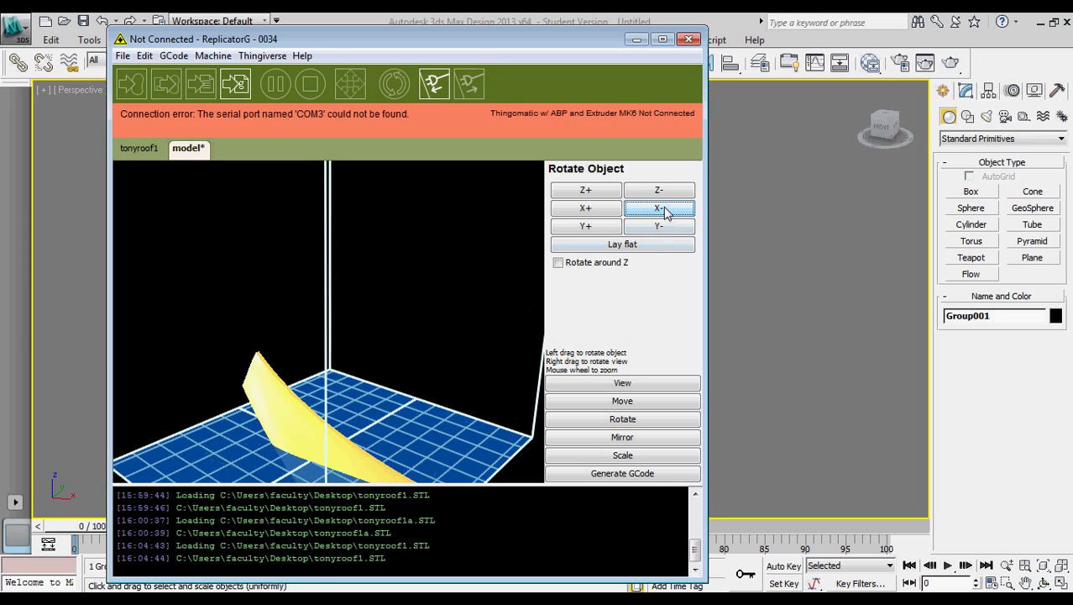
click(647, 253)
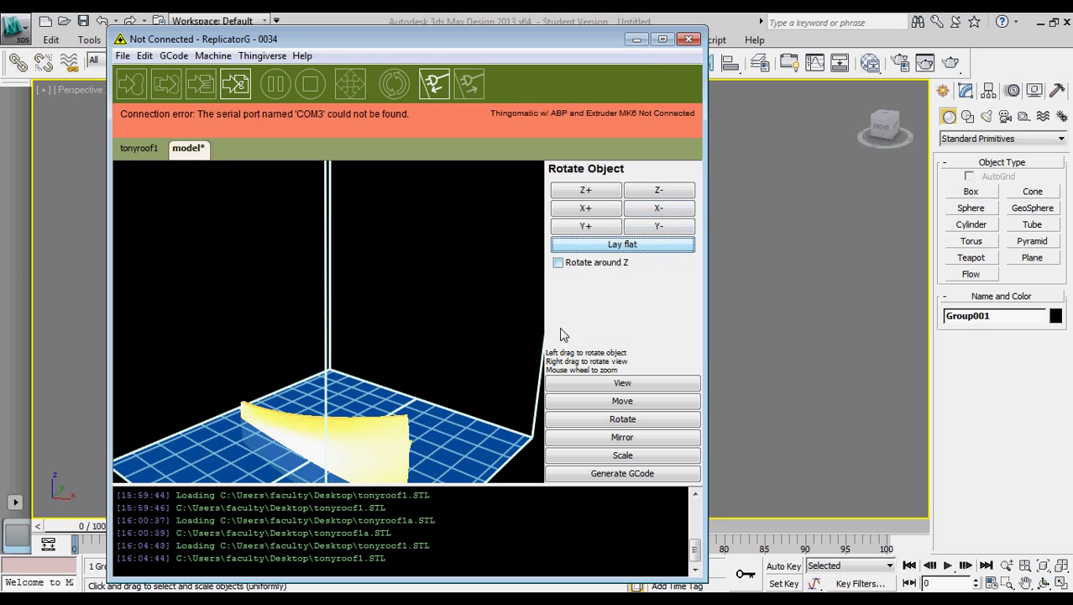
scroll(496, 352, down, 6)
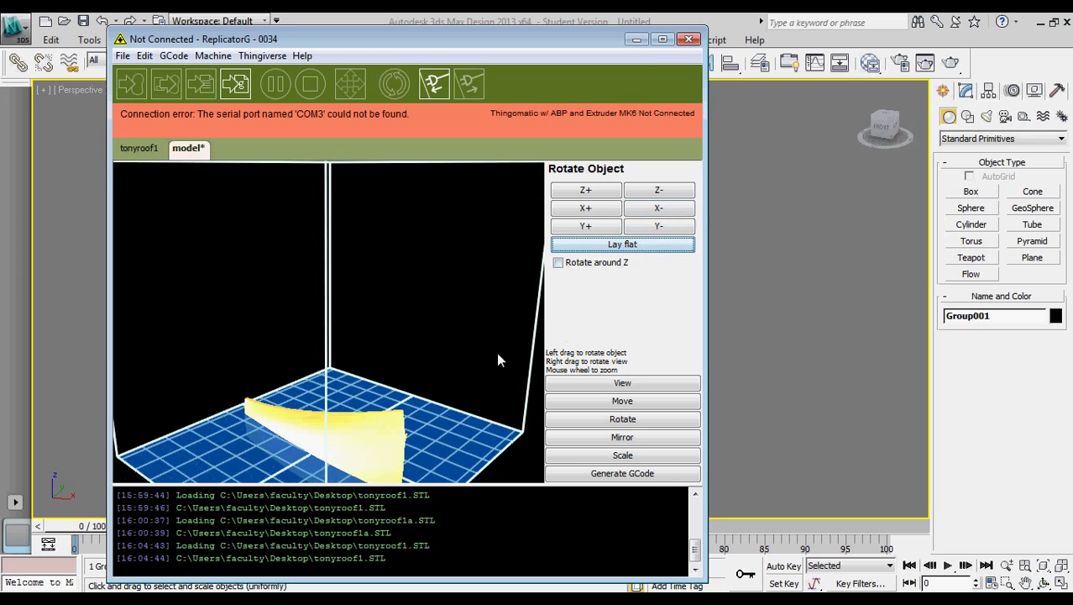
- Examine from several angles, including below, how the rotated roof half sits on the build platform
click(591, 384)
mouse_move(505, 434)
mouse_down()
mouse_move(522, 421)
mouse_move(503, 433)
mouse_up()
drag(513, 414, 499, 435)
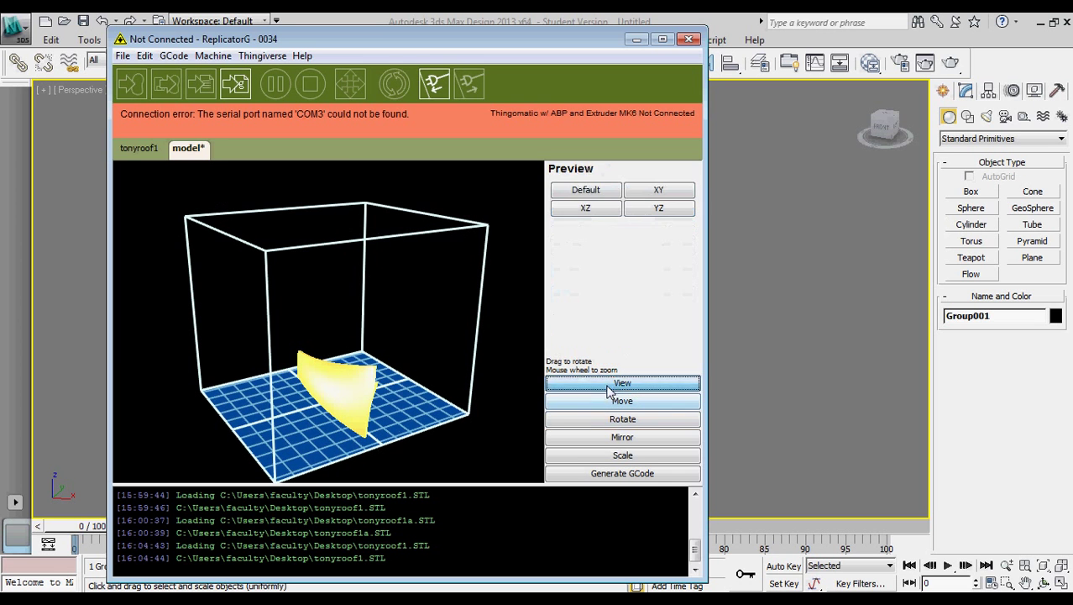
drag(495, 445, 440, 440)
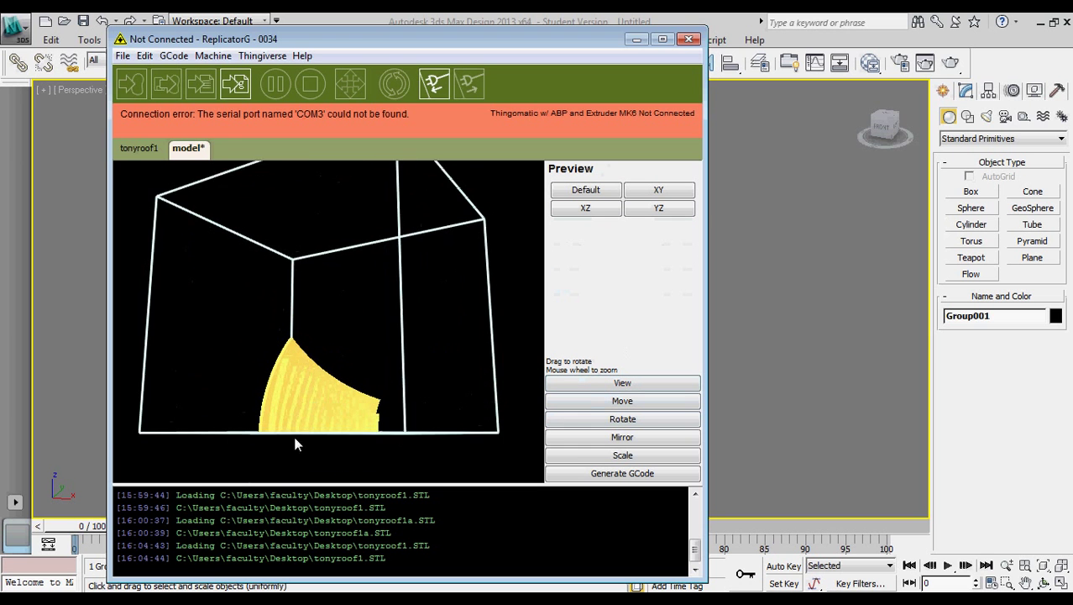
scroll(295, 443, up, 3)
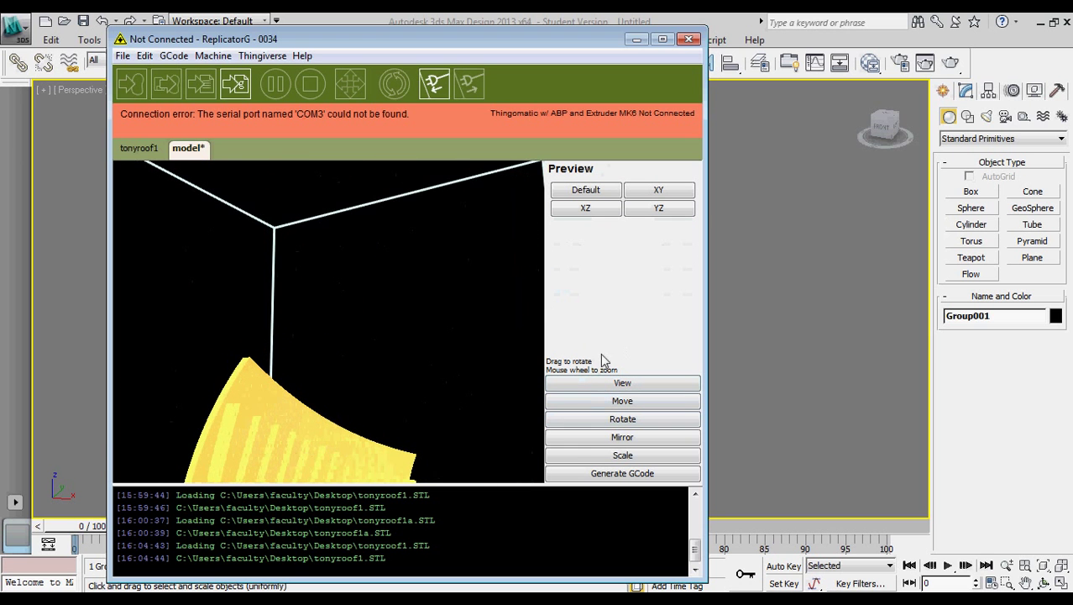
mouse_move(557, 373)
mouse_down()
mouse_move(424, 351)
mouse_move(427, 331)
mouse_move(462, 350)
mouse_move(463, 337)
mouse_move(469, 349)
mouse_move(456, 358)
mouse_move(401, 342)
mouse_move(436, 319)
mouse_move(385, 325)
mouse_move(411, 329)
mouse_move(421, 310)
mouse_move(419, 327)
mouse_move(431, 333)
mouse_up()
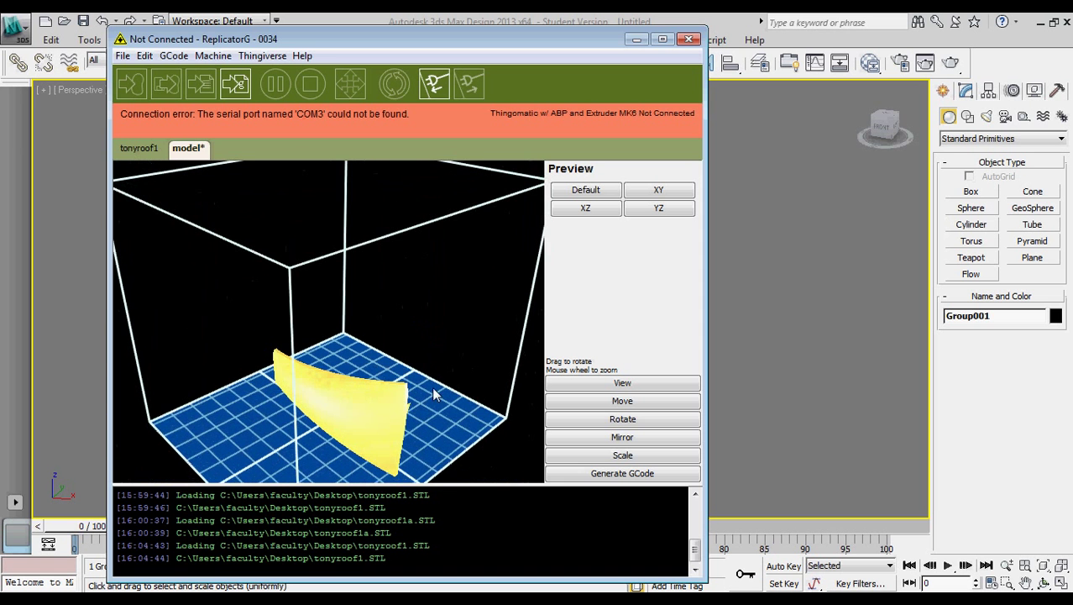
drag(304, 328, 415, 316)
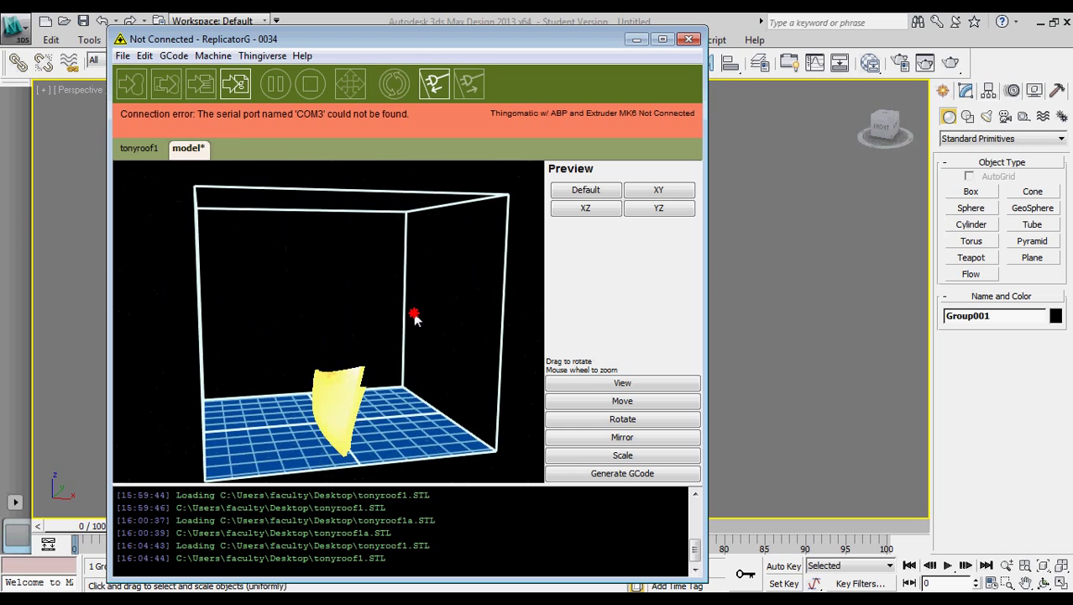